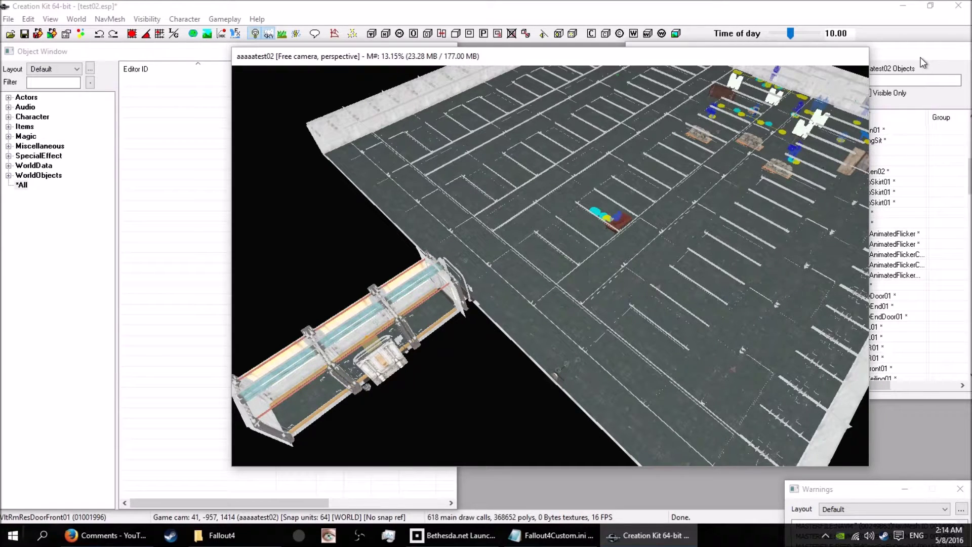
Open the Layers window and create a new layer named "fuckinglights", declining to reuse the existing Lights layer
{"action": "right_click", "coordinate": [89, 7]}
{"action": "key", "text": "Escape"}
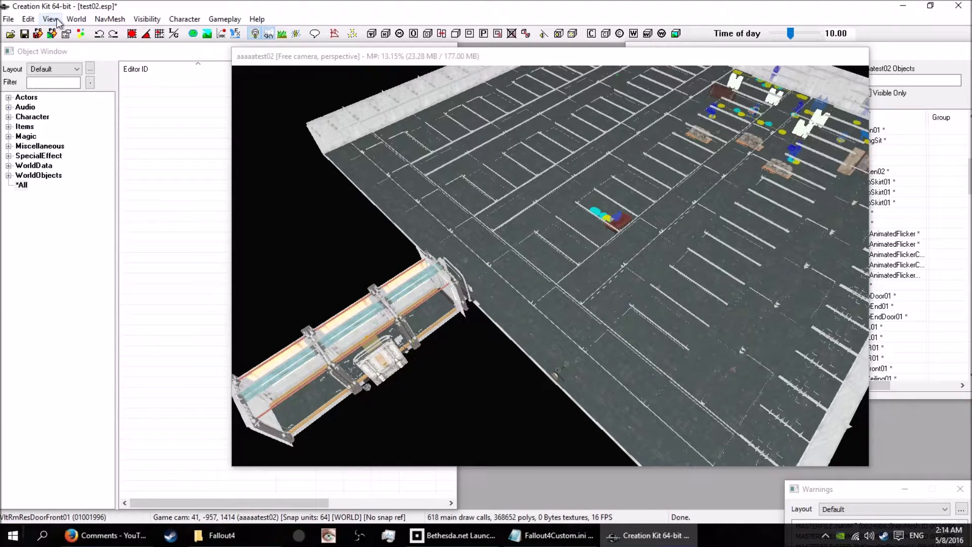
{"action": "left_click", "coordinate": [55, 20]}
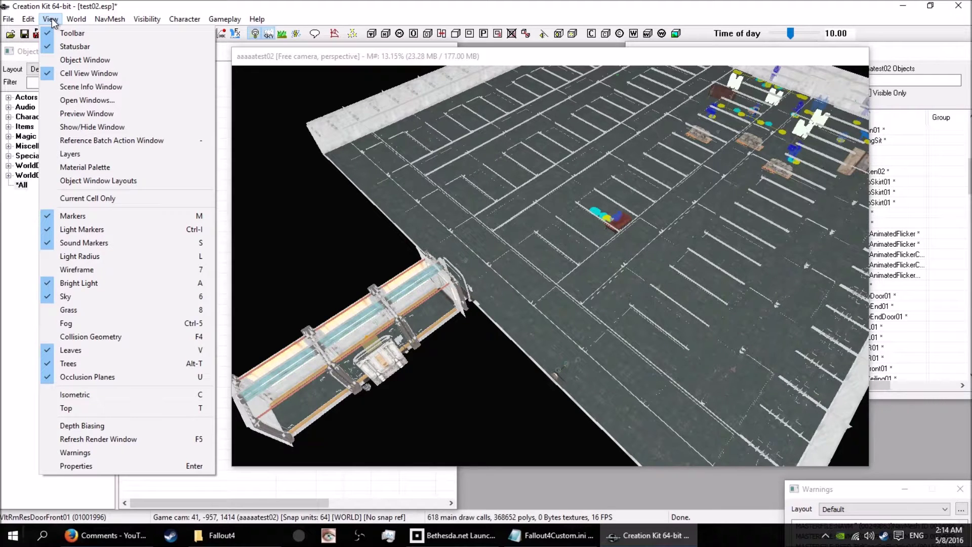
{"action": "left_click", "coordinate": [71, 154]}
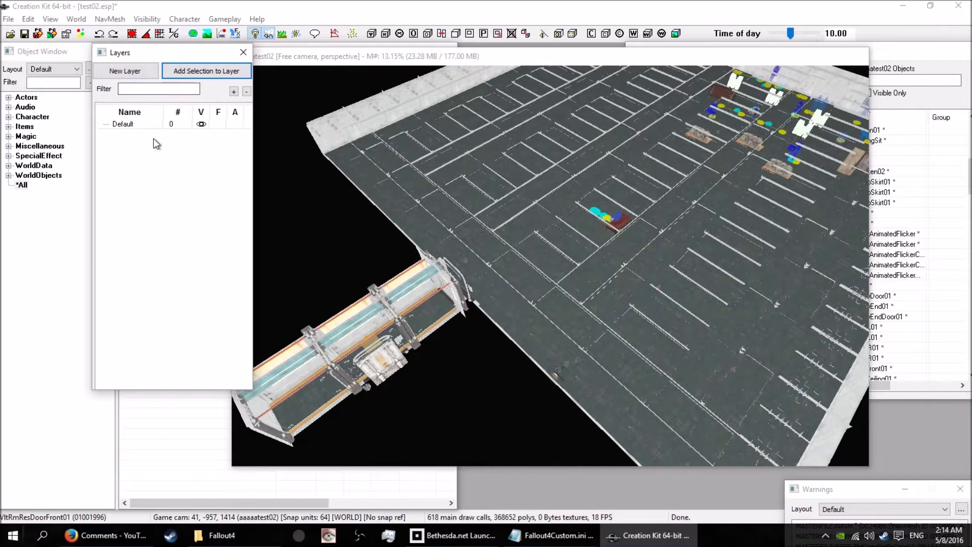
{"action": "left_click", "coordinate": [127, 73]}
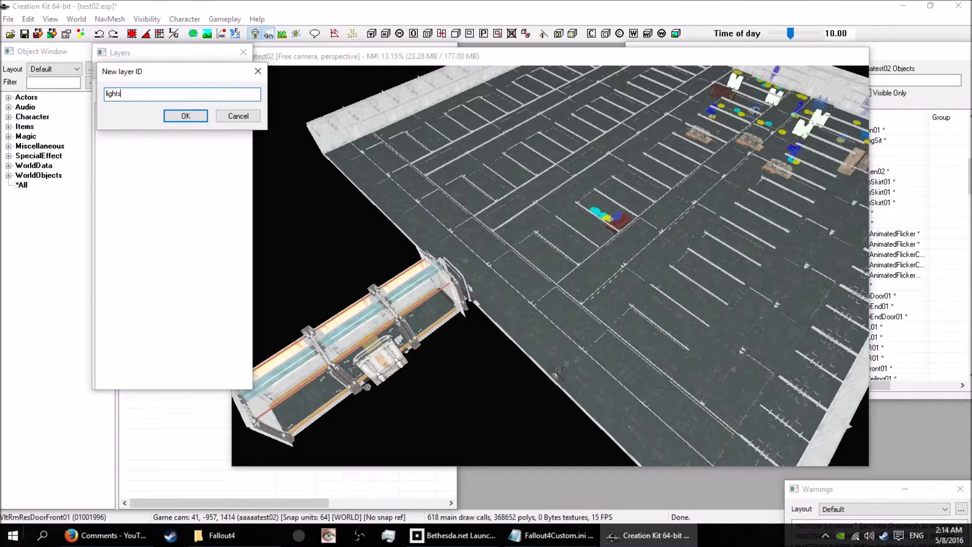
{"action": "key", "text": "Return"}
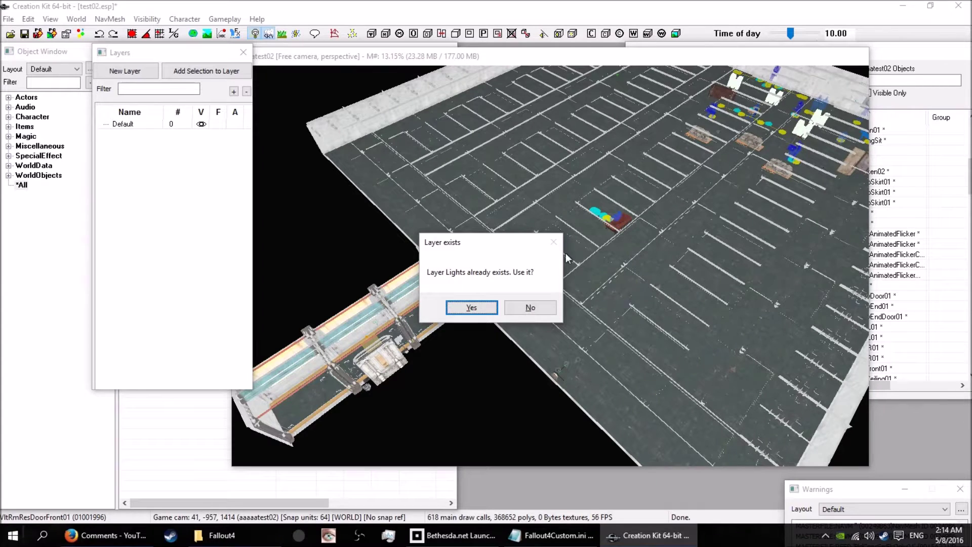
{"action": "left_click", "coordinate": [526, 307]}
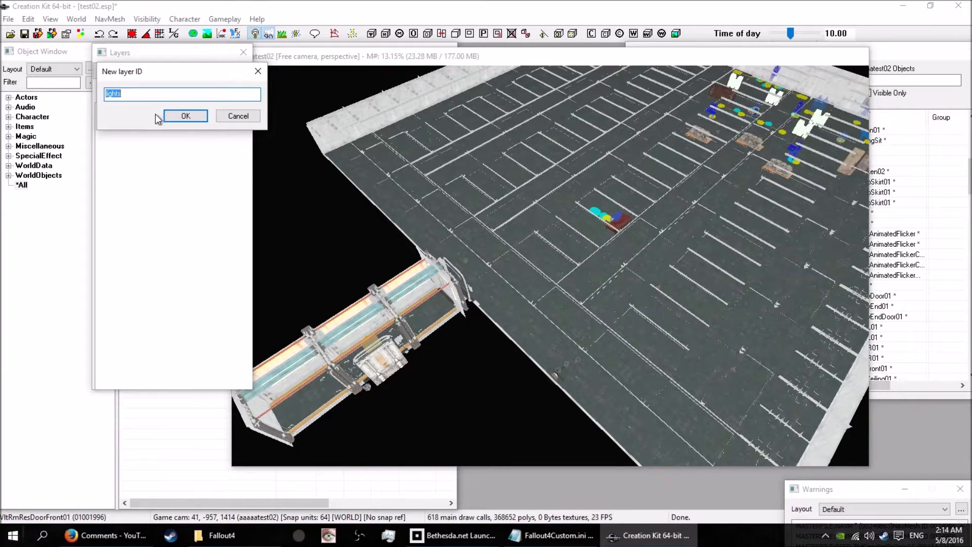
{"action": "left_click_drag", "start_coordinate": [122, 93], "coordinate": [79, 93]}
{"action": "type", "text": "fucking"}
{"action": "left_click", "coordinate": [186, 117]}
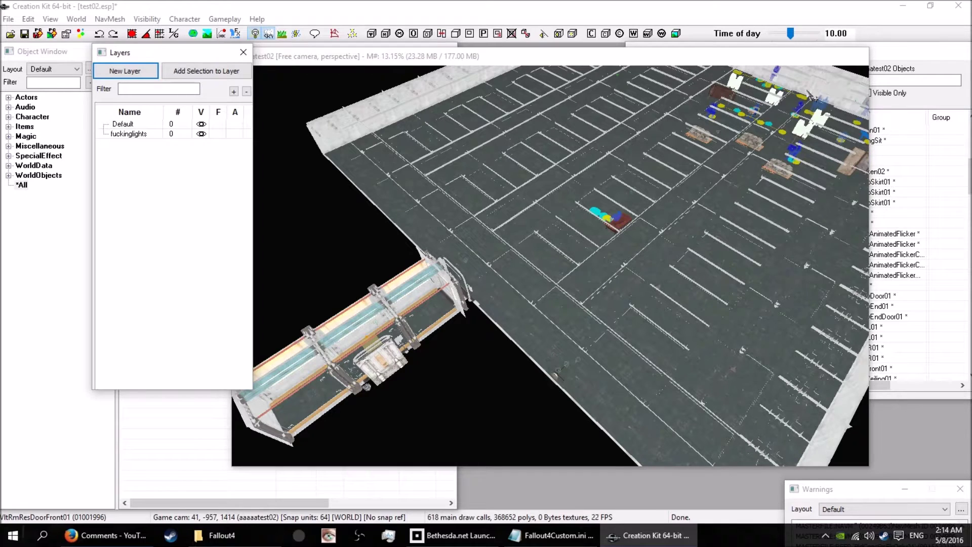
Examine the junction between the vault corridor and the large room's floor up close in the render view
{"action": "left_click", "coordinate": [606, 57]}
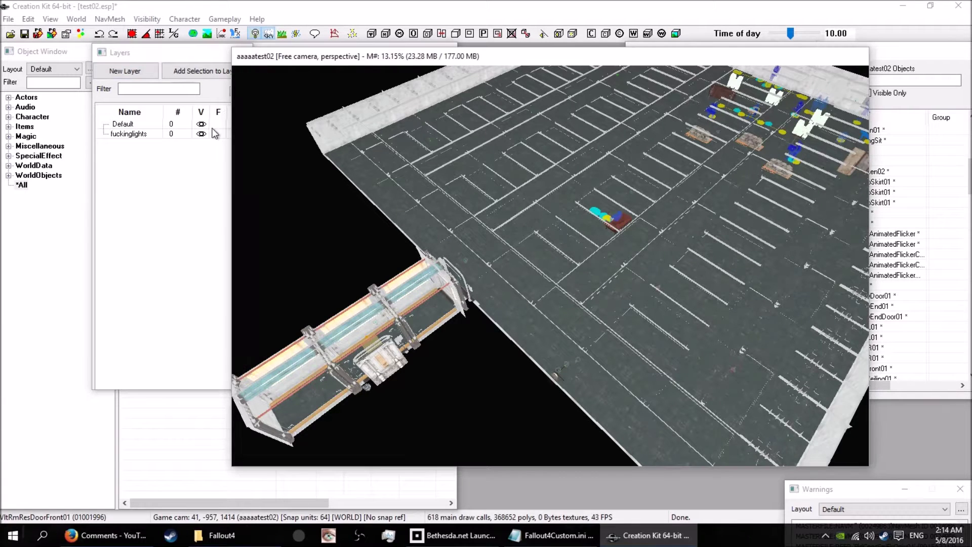
{"action": "scroll", "coordinate": [545, 326], "scroll_direction": "up", "scroll_amount": 2}
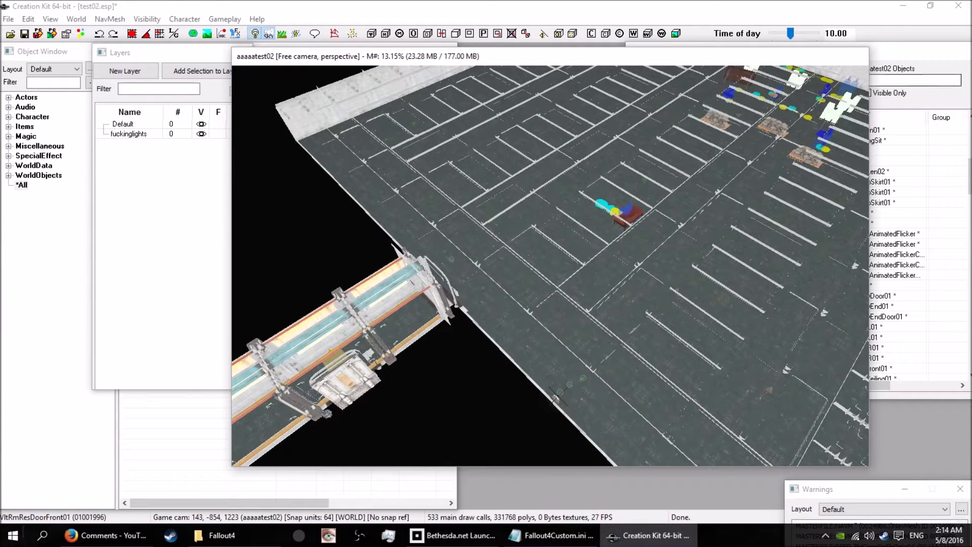
{"action": "scroll", "coordinate": [498, 340], "scroll_direction": "up", "scroll_amount": 5}
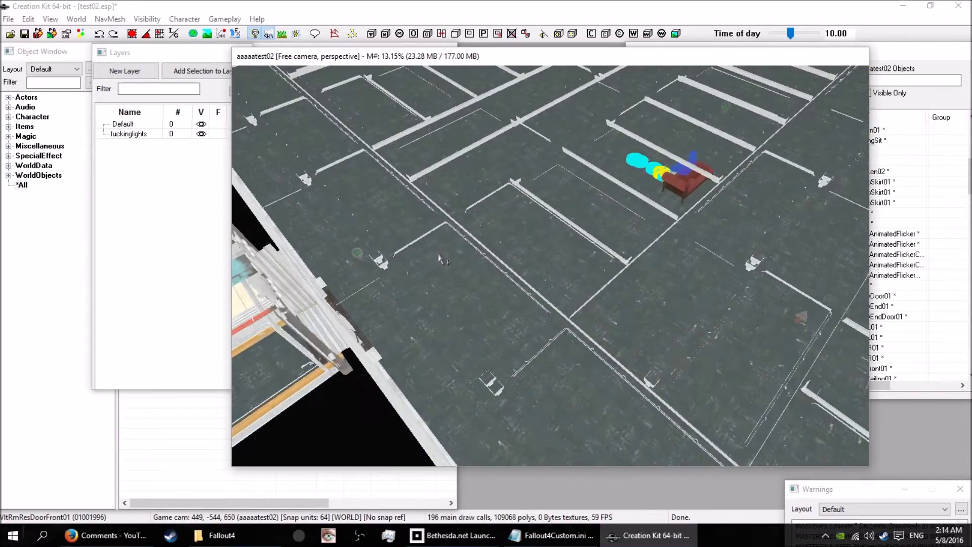
{"action": "middle_click_drag", "start_coordinate": [464, 261], "coordinate": [460, 261], "text": "shift"}
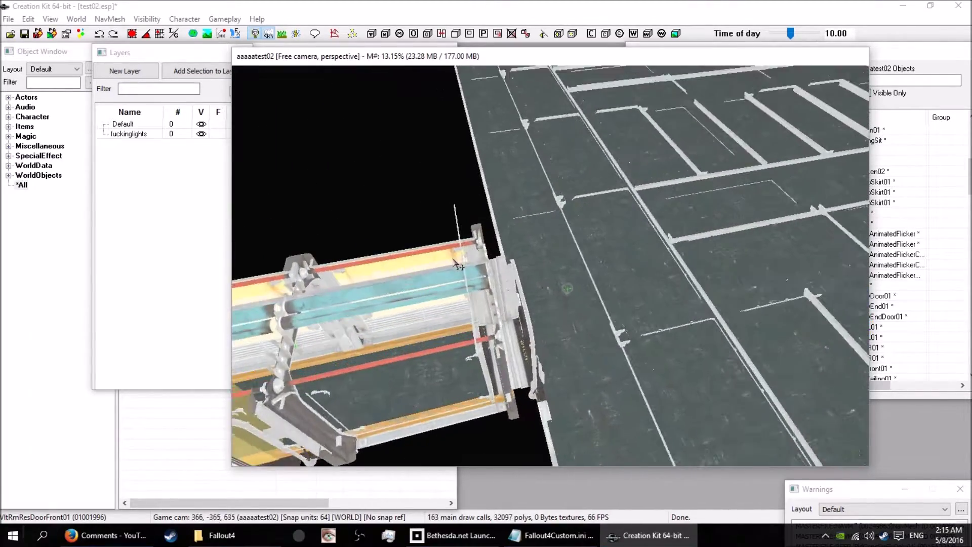
{"action": "scroll", "coordinate": [459, 261], "scroll_direction": "up", "scroll_amount": 1}
{"action": "scroll", "coordinate": [462, 263], "scroll_direction": "up", "scroll_amount": 3}
{"action": "scroll", "coordinate": [451, 255], "scroll_direction": "down", "scroll_amount": 5}
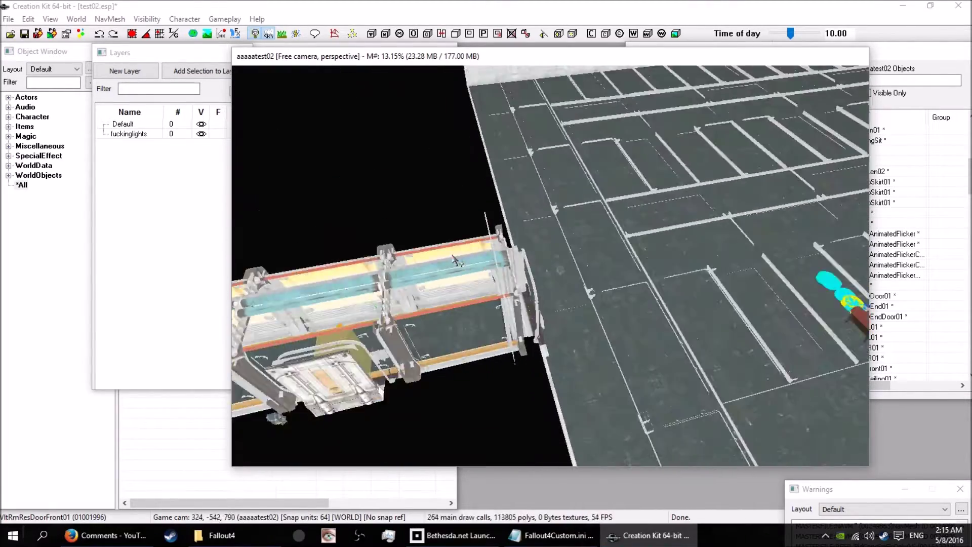
{"action": "scroll", "coordinate": [454, 260], "scroll_direction": "up", "scroll_amount": 5}
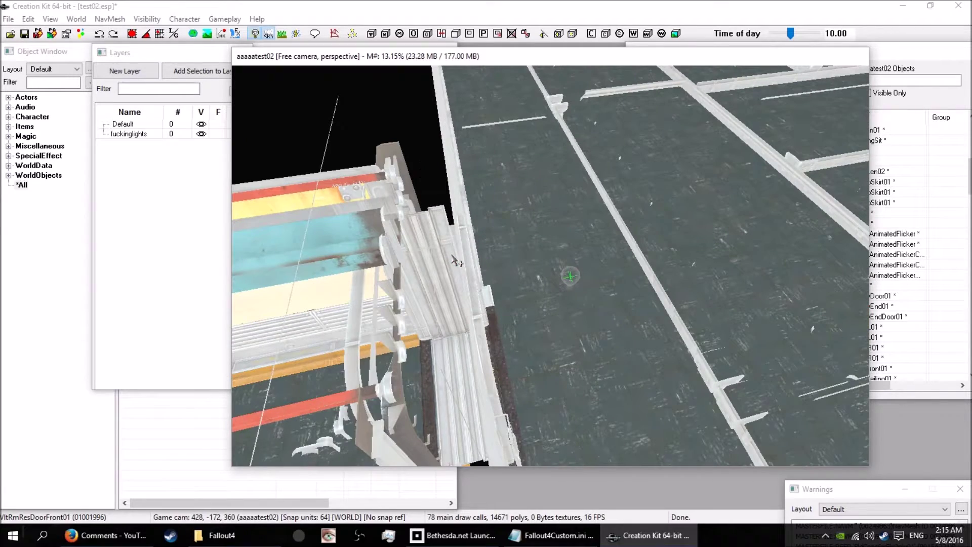
{"action": "middle_click_drag", "start_coordinate": [457, 262], "coordinate": [454, 255]}
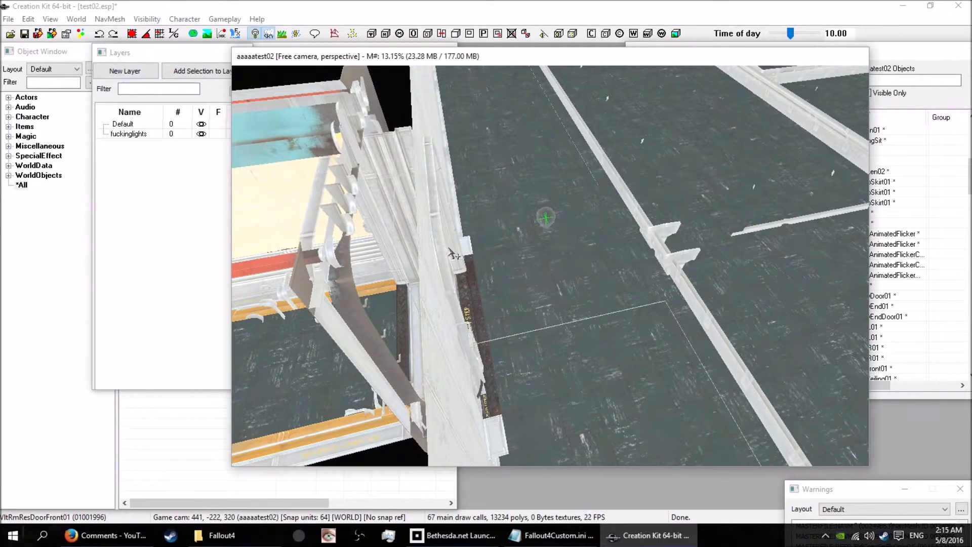
Select both SpotlightSpot01 lights and all VaultUnderLightAnimatedFlicker lights in the aaaaatest02 object list
{"action": "left_click", "coordinate": [898, 58]}
{"action": "left_click", "coordinate": [844, 213]}
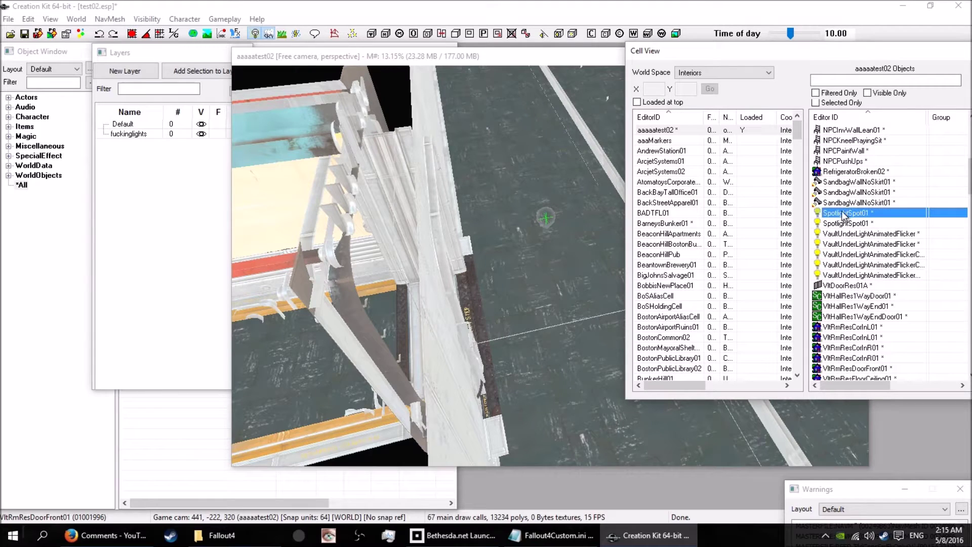
{"action": "left_click", "coordinate": [850, 223], "text": "shift"}
{"action": "left_click", "coordinate": [852, 234], "text": "shift"}
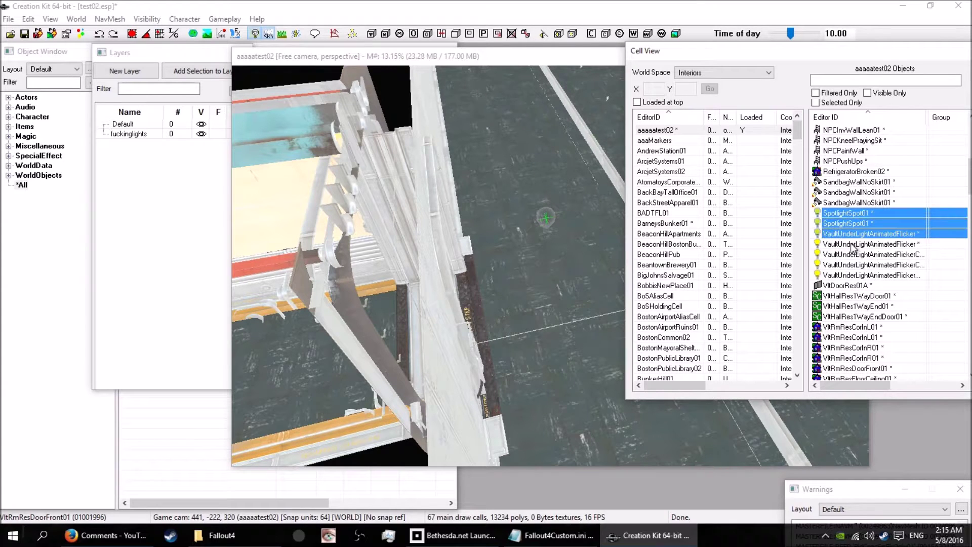
{"action": "left_click", "coordinate": [855, 245], "text": "shift"}
{"action": "left_click", "coordinate": [869, 254], "text": "shift"}
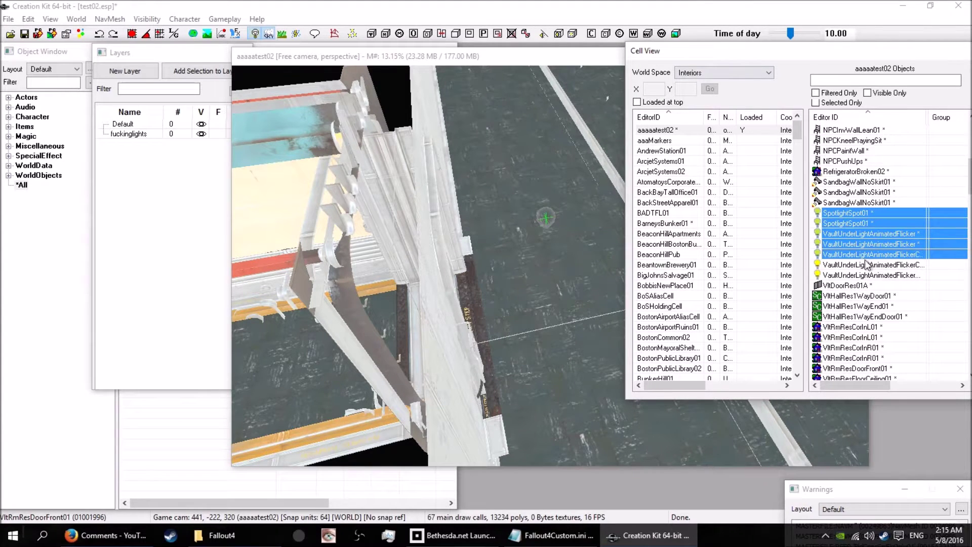
{"action": "left_click", "coordinate": [868, 264], "text": "shift"}
{"action": "left_click", "coordinate": [867, 274], "text": "shift"}
Add FXBlueSparkLight01, DefaultLightGreenFungus01NS and all defaultLight Warm, Cool and Fire entries to the current object selection
{"action": "scroll", "coordinate": [873, 277], "scroll_direction": "down", "scroll_amount": 2}
{"action": "scroll", "coordinate": [872, 276], "scroll_direction": "down", "scroll_amount": 6}
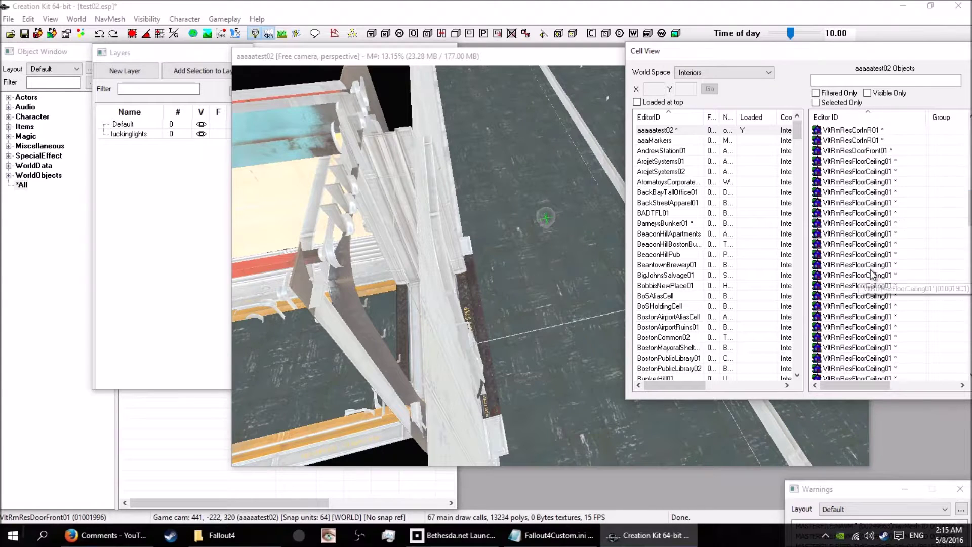
{"action": "scroll", "coordinate": [872, 276], "scroll_direction": "up", "scroll_amount": 5}
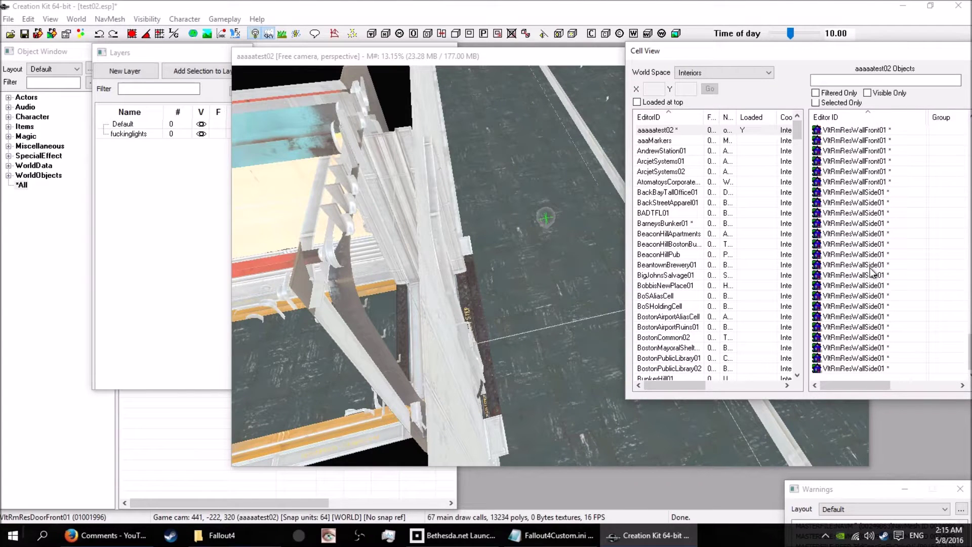
{"action": "scroll", "coordinate": [871, 282], "scroll_direction": "up", "scroll_amount": 6}
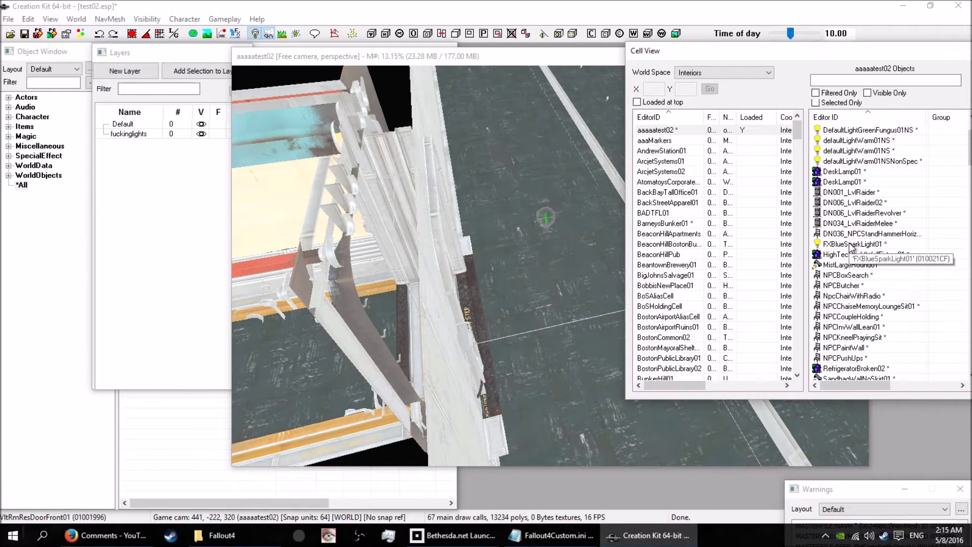
{"action": "left_click", "coordinate": [853, 244]}
{"action": "left_click", "coordinate": [843, 161], "text": "ctrl"}
{"action": "left_click", "coordinate": [845, 151], "text": "ctrl"}
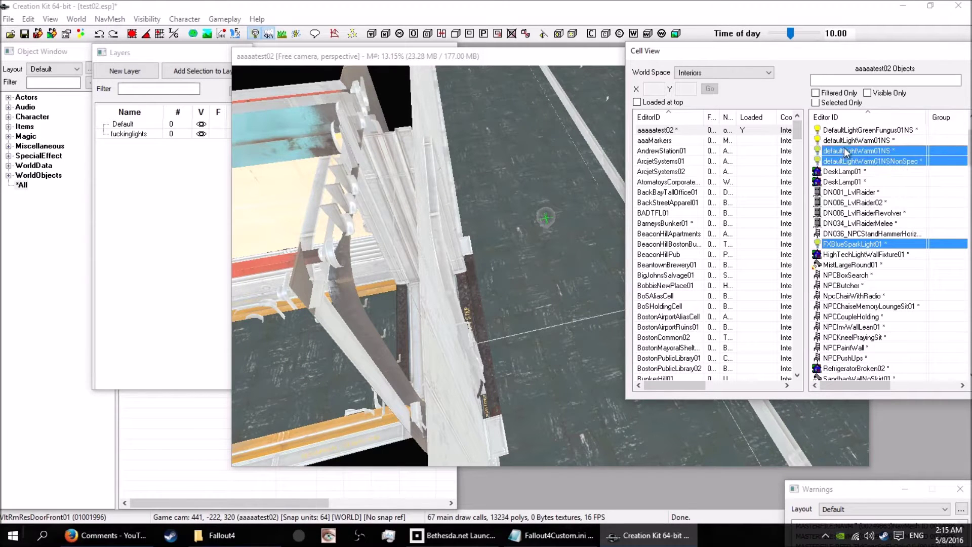
{"action": "left_click", "coordinate": [847, 141], "text": "ctrl"}
{"action": "left_click", "coordinate": [849, 130], "text": "ctrl"}
{"action": "scroll", "coordinate": [838, 182], "scroll_direction": "up", "scroll_amount": 2}
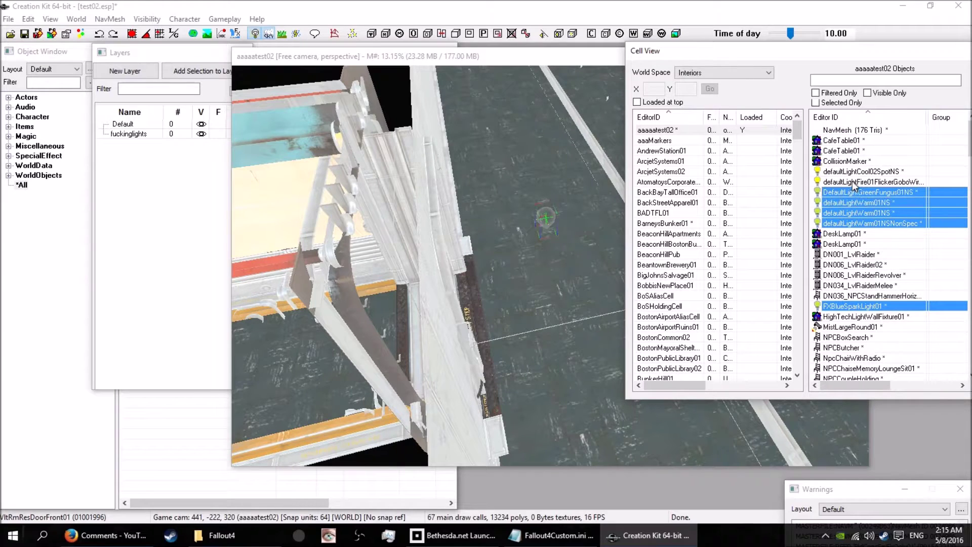
{"action": "left_click", "coordinate": [855, 202], "text": "ctrl"}
{"action": "left_click", "coordinate": [853, 182], "text": "ctrl"}
{"action": "left_click", "coordinate": [852, 171], "text": "ctrl"}
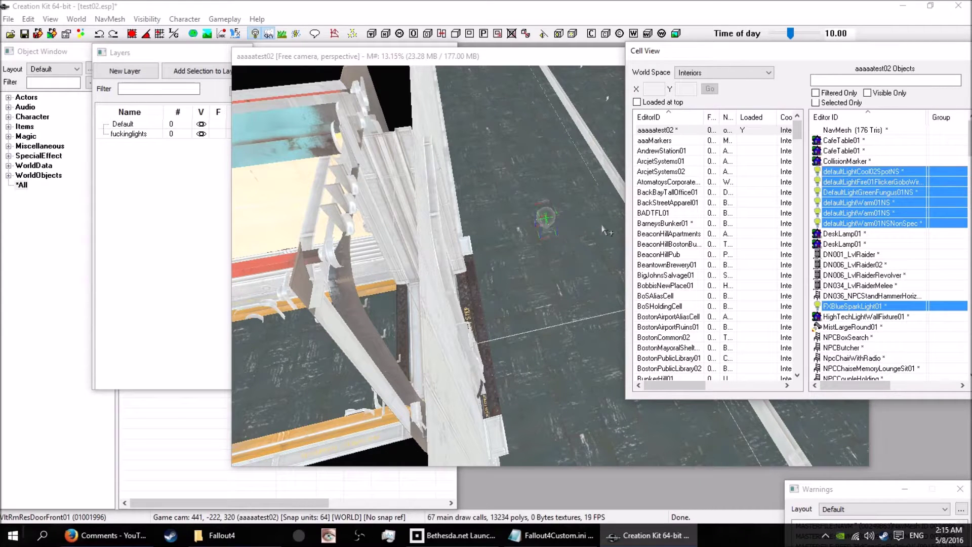
Make the fuckinglights layer the active layer
{"action": "right_click", "coordinate": [545, 217]}
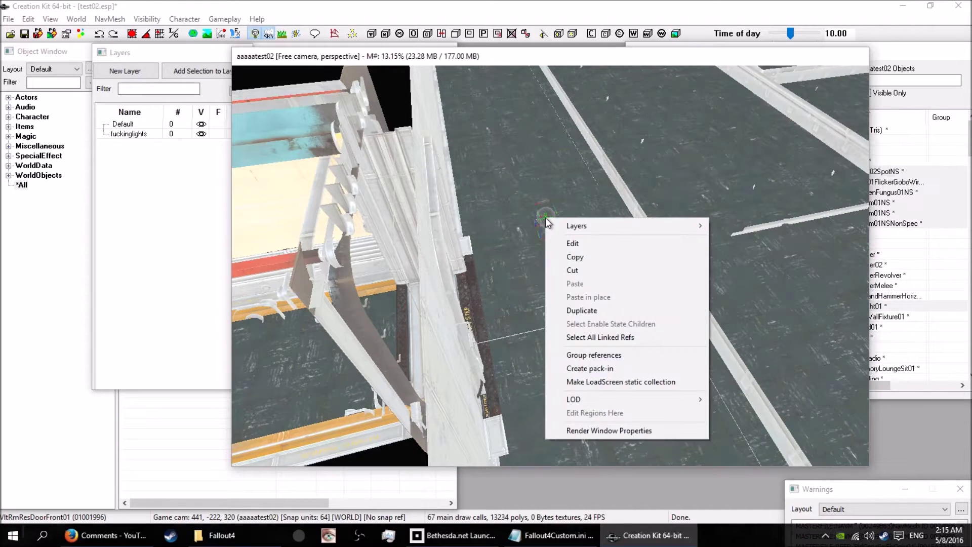
{"action": "mouse_move", "coordinate": [572, 225]}
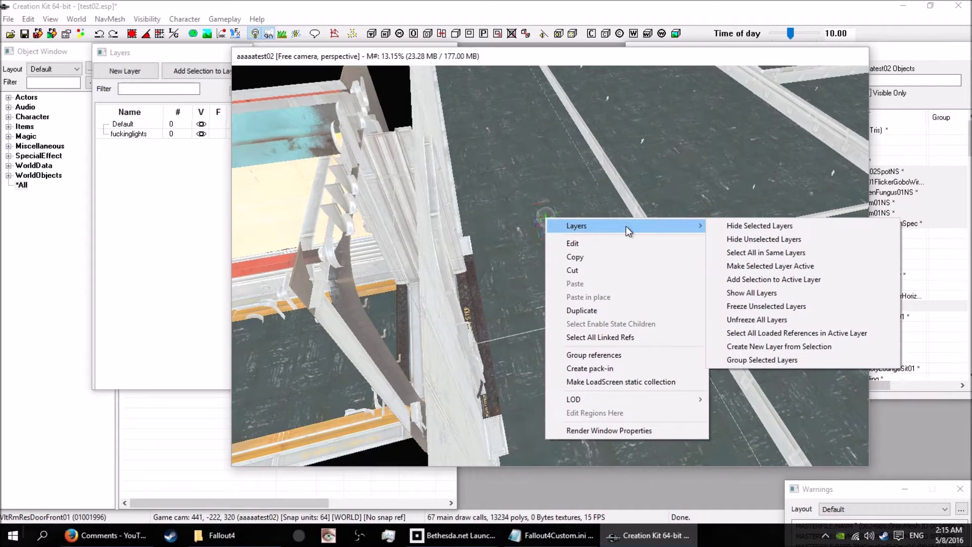
{"action": "left_click", "coordinate": [190, 53]}
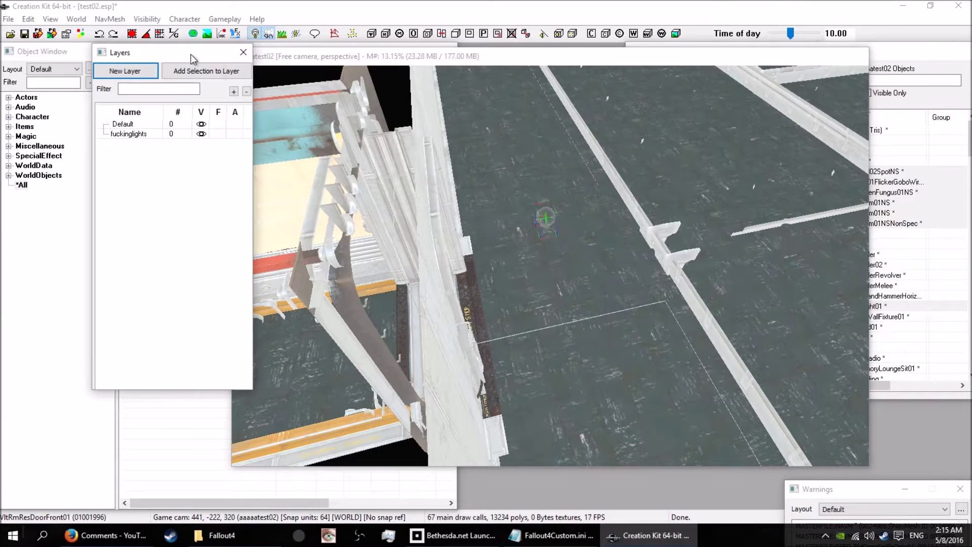
{"action": "left_click", "coordinate": [241, 135]}
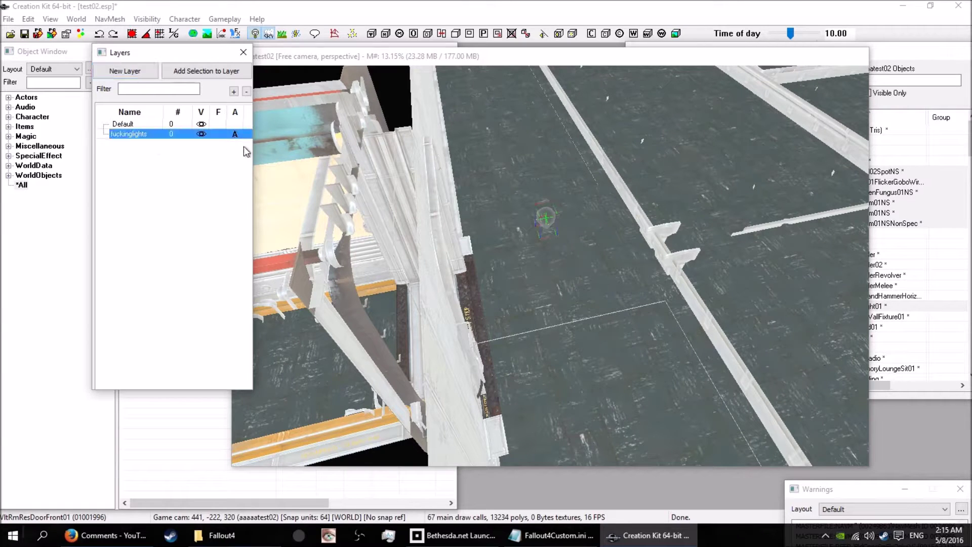
Add the selected lights to the active fuckinglights layer
{"action": "right_click", "coordinate": [545, 220]}
{"action": "mouse_move", "coordinate": [575, 228]}
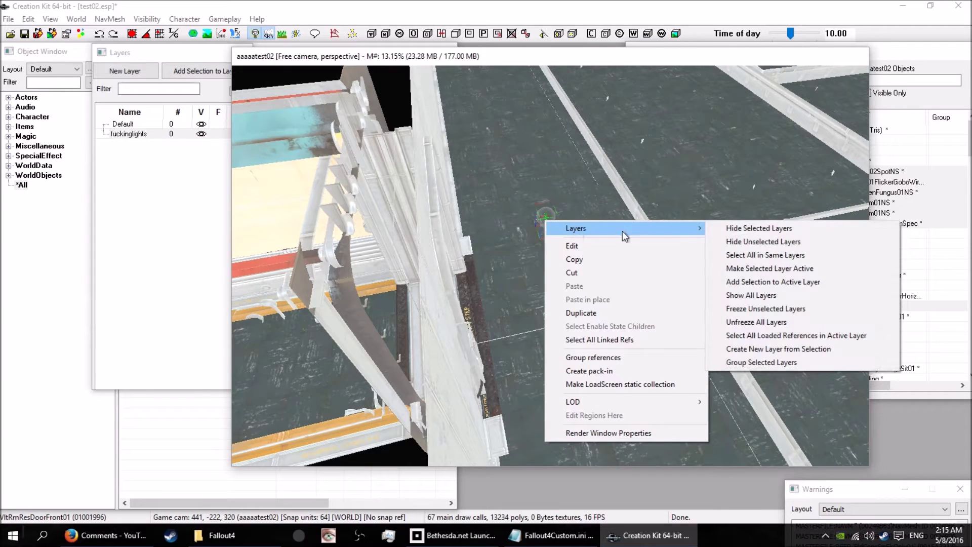
{"action": "left_click", "coordinate": [785, 284]}
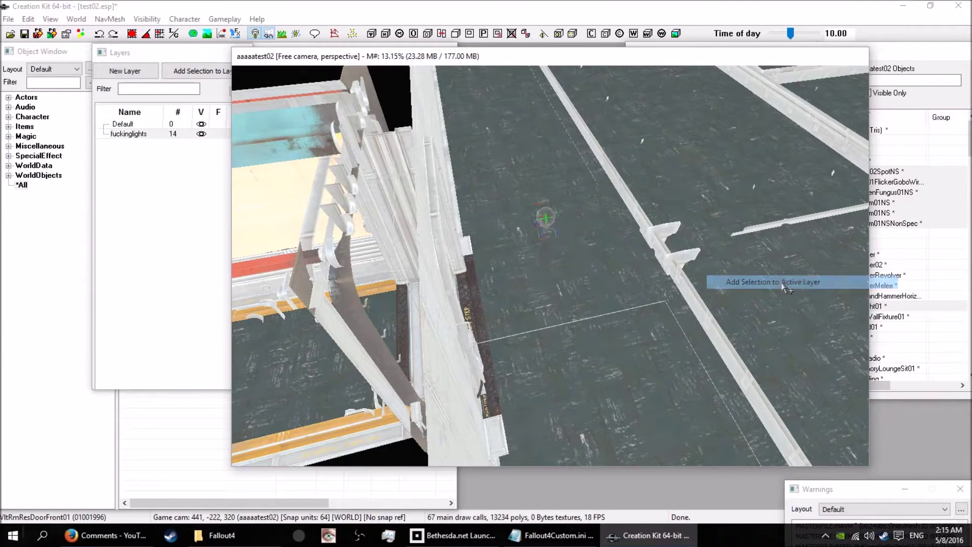
{"action": "left_click", "coordinate": [173, 135]}
Select a floor piece in the large room and turn off bright light to preview the cell's own lighting
{"action": "left_click", "coordinate": [582, 60]}
{"action": "scroll", "coordinate": [614, 241], "scroll_direction": "down", "scroll_amount": 10}
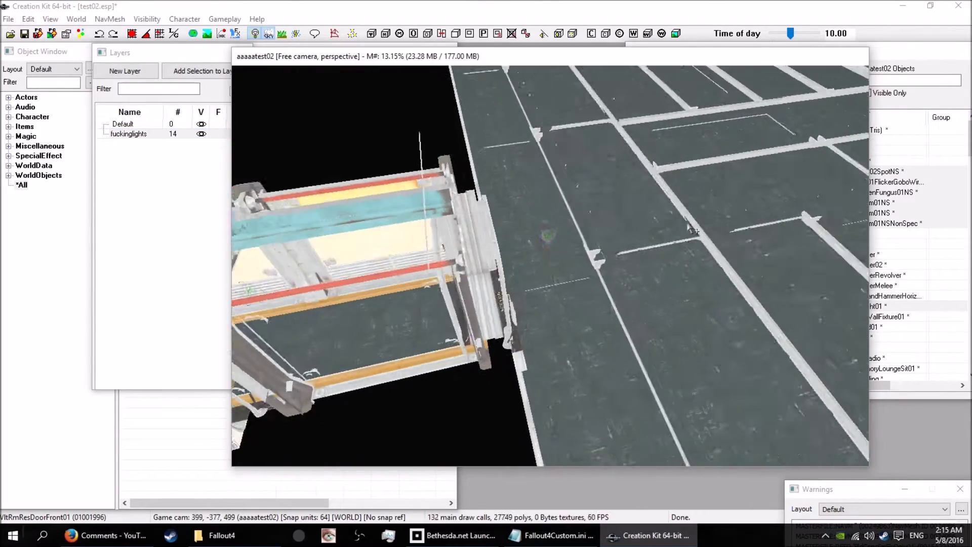
{"action": "mouse_move", "coordinate": [581, 244]}
{"action": "middle_mouse_down", "text": "shift"}
{"action": "mouse_move", "coordinate": [627, 244]}
{"action": "mouse_move", "coordinate": [591, 235]}
{"action": "middle_mouse_up", "text": "shift"}
{"action": "left_click", "coordinate": [663, 283]}
{"action": "middle_click_drag", "start_coordinate": [632, 282], "coordinate": [571, 286], "text": "shift"}
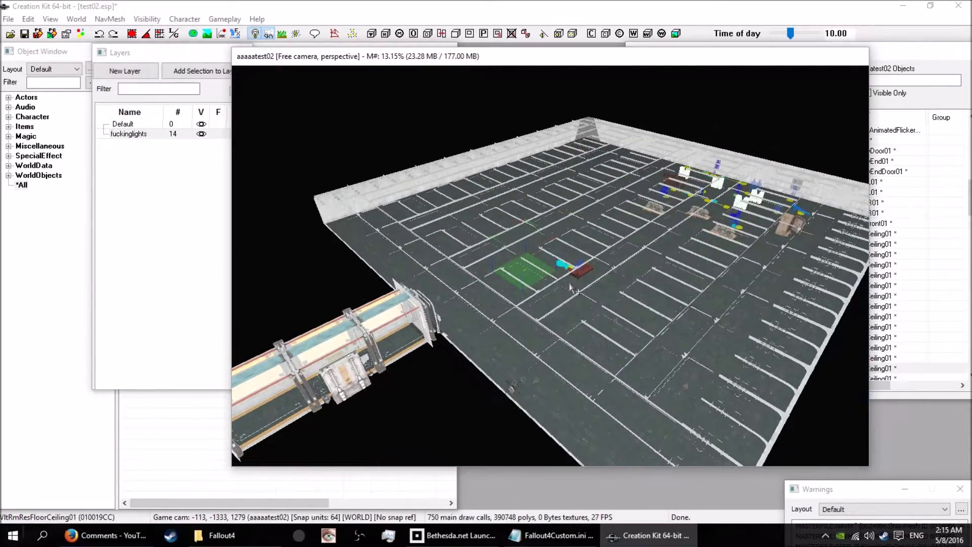
{"action": "key", "text": "a"}
{"action": "middle_click_drag", "start_coordinate": [614, 246], "coordinate": [603, 258], "text": "shift"}
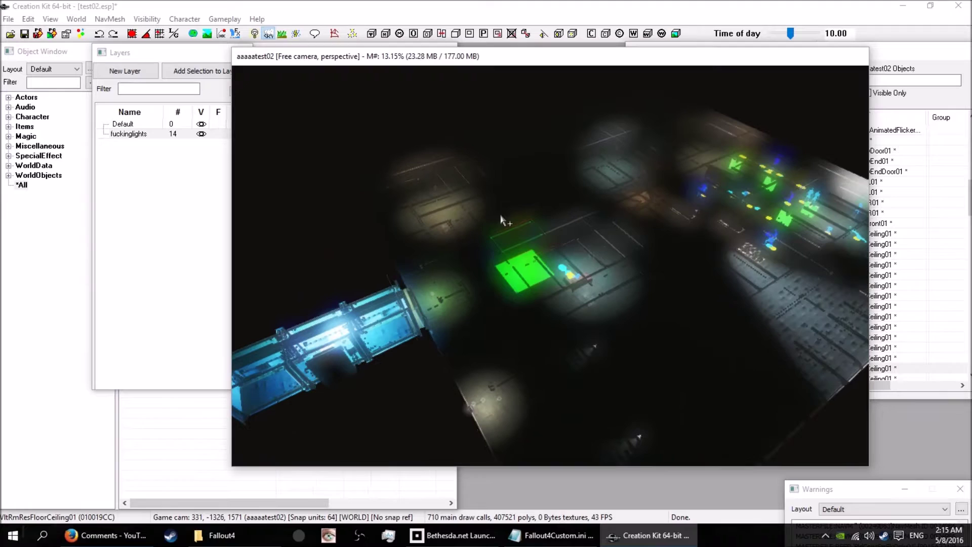
Toggle the fuckinglights layer's visibility off and on to check its effect, and turn bright light back on
{"action": "left_click", "coordinate": [188, 71]}
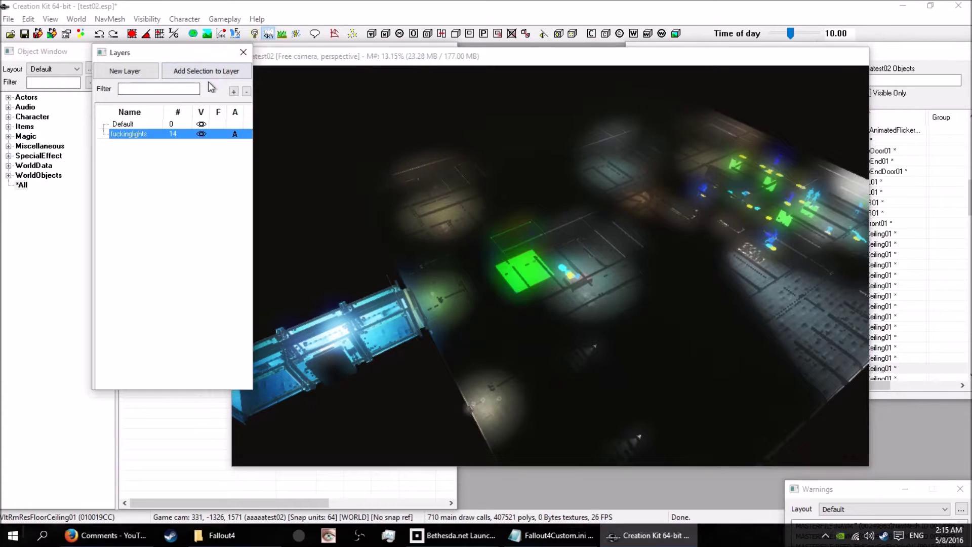
{"action": "left_click", "coordinate": [202, 133]}
{"action": "left_click", "coordinate": [201, 132]}
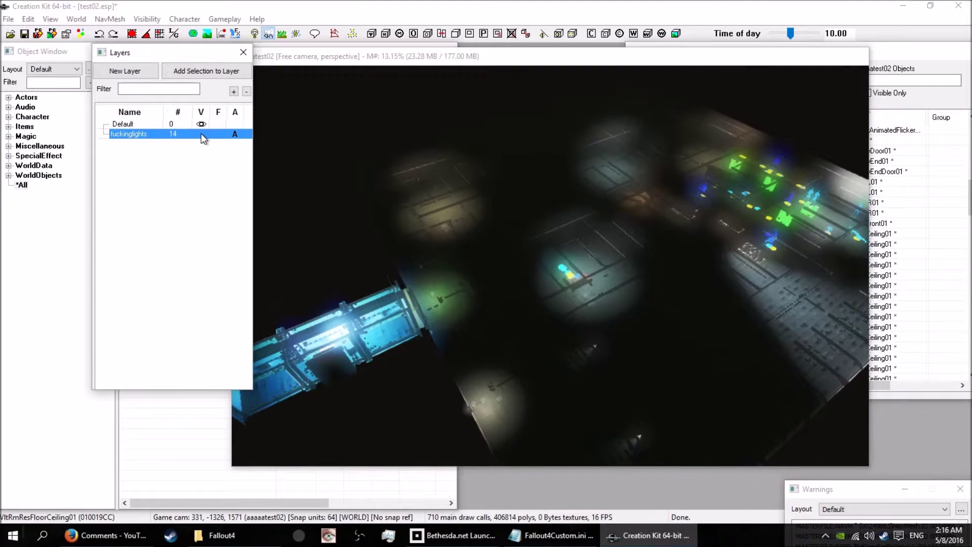
{"action": "left_click", "coordinate": [201, 133]}
{"action": "left_click", "coordinate": [202, 134]}
{"action": "left_click", "coordinate": [398, 60]}
{"action": "key", "text": "a"}
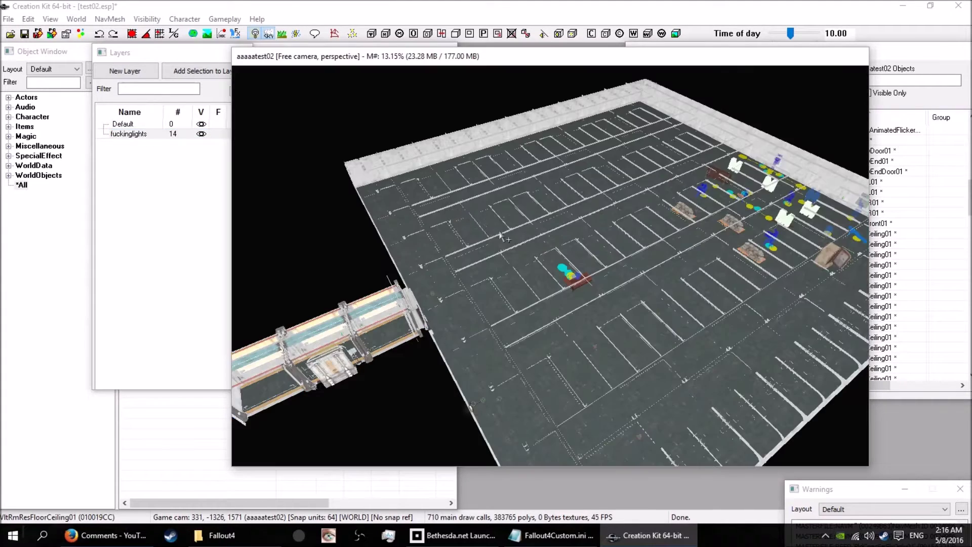
{"action": "middle_click_drag", "start_coordinate": [624, 262], "coordinate": [472, 178], "text": "shift"}
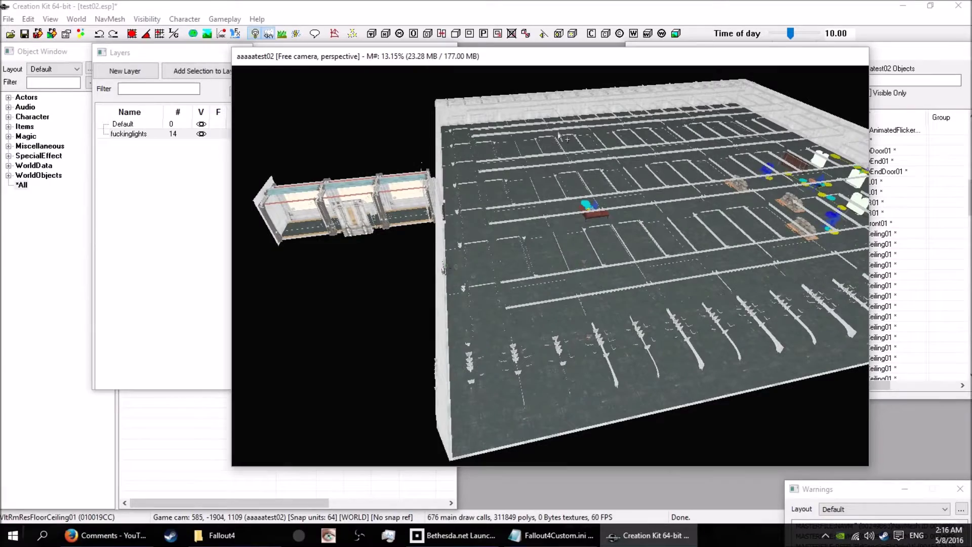
{"action": "middle_click_drag", "start_coordinate": [506, 261], "coordinate": [569, 243], "text": "shift"}
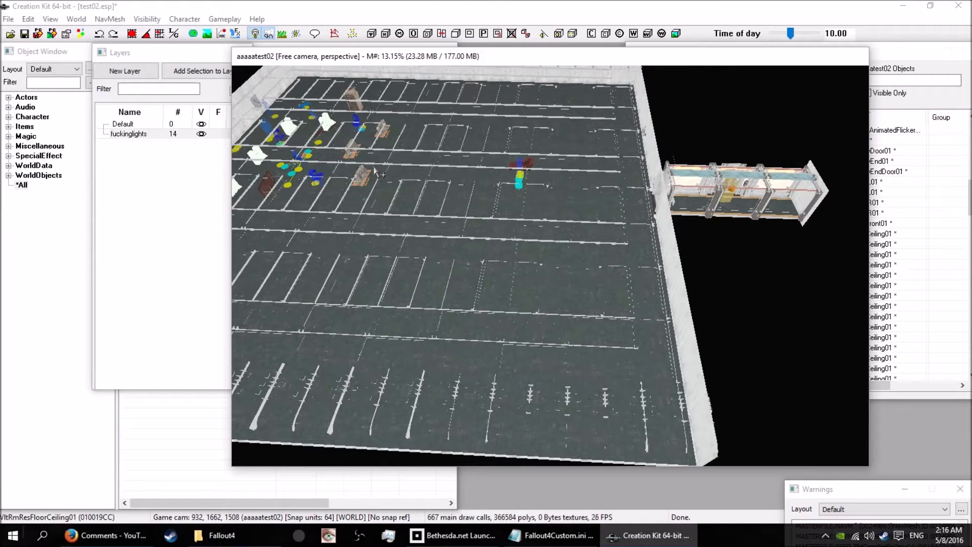
{"action": "left_click", "coordinate": [429, 219]}
{"action": "left_click", "coordinate": [526, 261]}
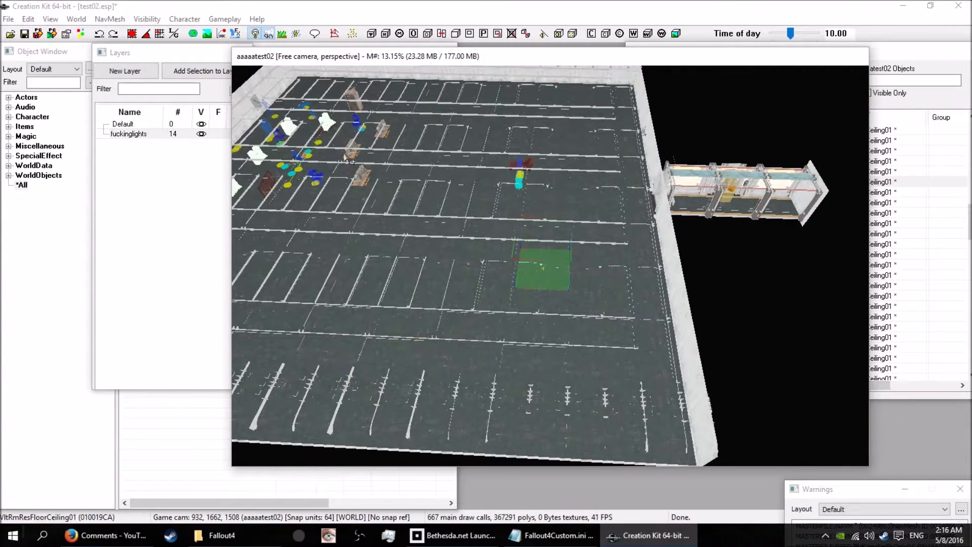
{"action": "left_click", "coordinate": [159, 54]}
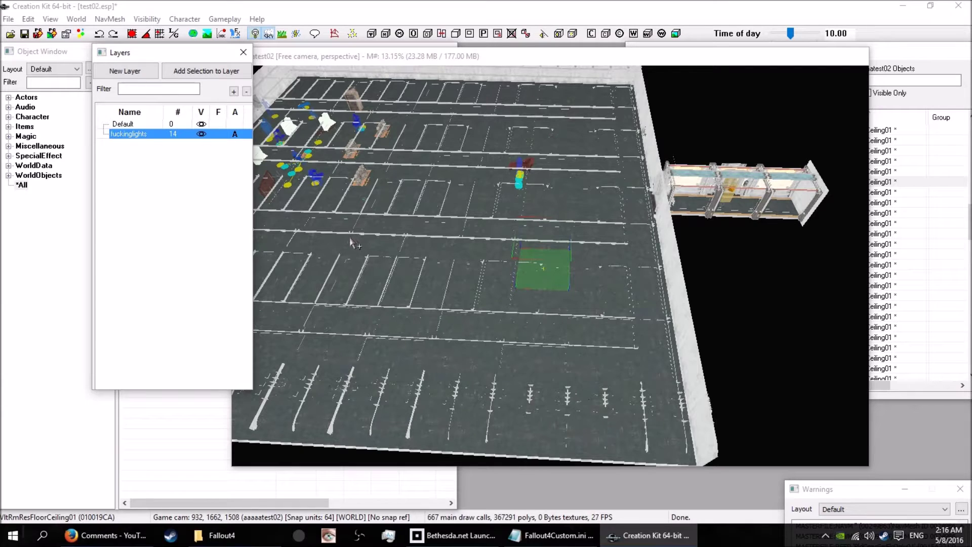
{"action": "left_click", "coordinate": [731, 293]}
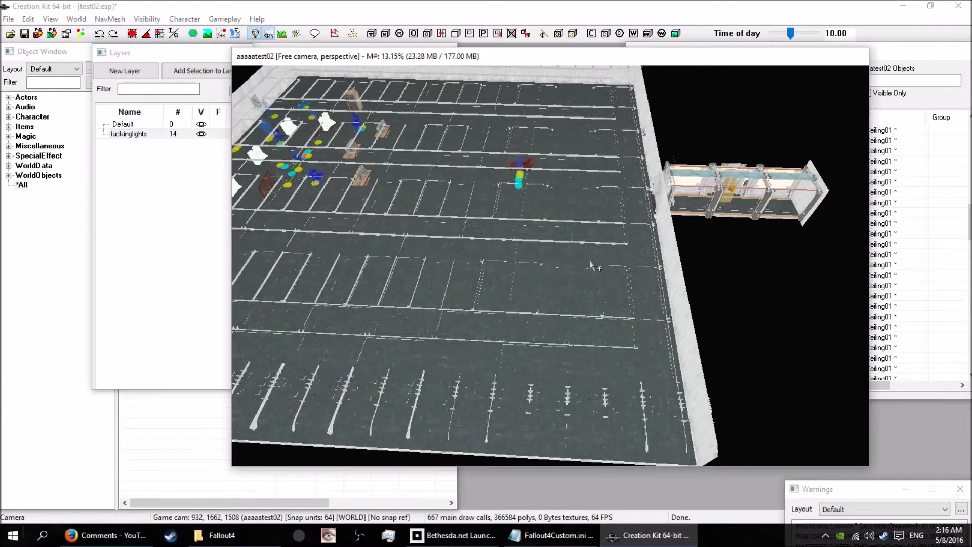
Box-select the floor and wall pieces at the large room's outer corner, and clear the selection
{"action": "scroll", "coordinate": [541, 257], "scroll_direction": "down", "scroll_amount": 5}
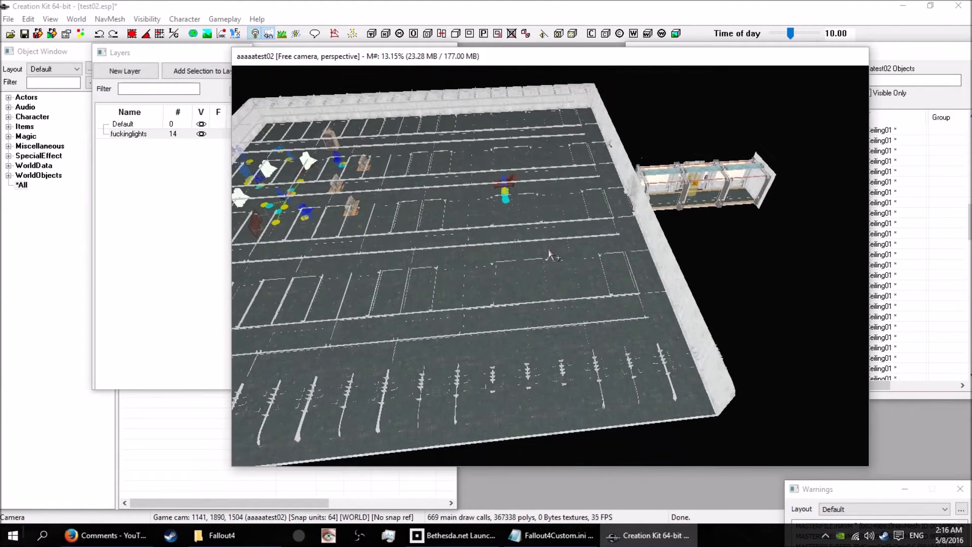
{"action": "scroll", "coordinate": [549, 250], "scroll_direction": "up", "scroll_amount": 5}
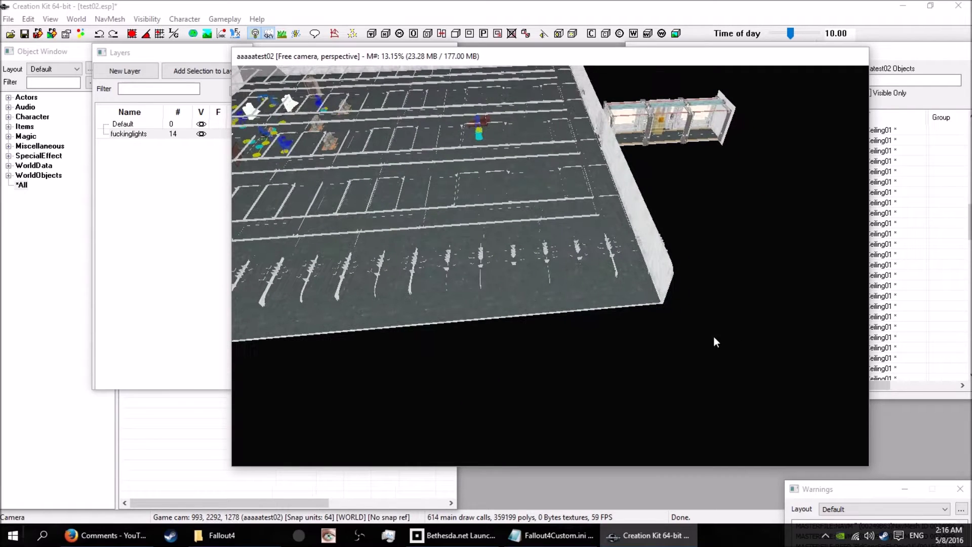
{"action": "left_click_drag", "start_coordinate": [713, 338], "coordinate": [404, 217]}
{"action": "middle_click_drag", "start_coordinate": [539, 243], "coordinate": [525, 255], "text": "shift"}
{"action": "left_click", "coordinate": [773, 392]}
{"action": "left_click_drag", "start_coordinate": [657, 388], "coordinate": [452, 226]}
{"action": "middle_click_drag", "start_coordinate": [460, 228], "coordinate": [474, 233], "text": "shift"}
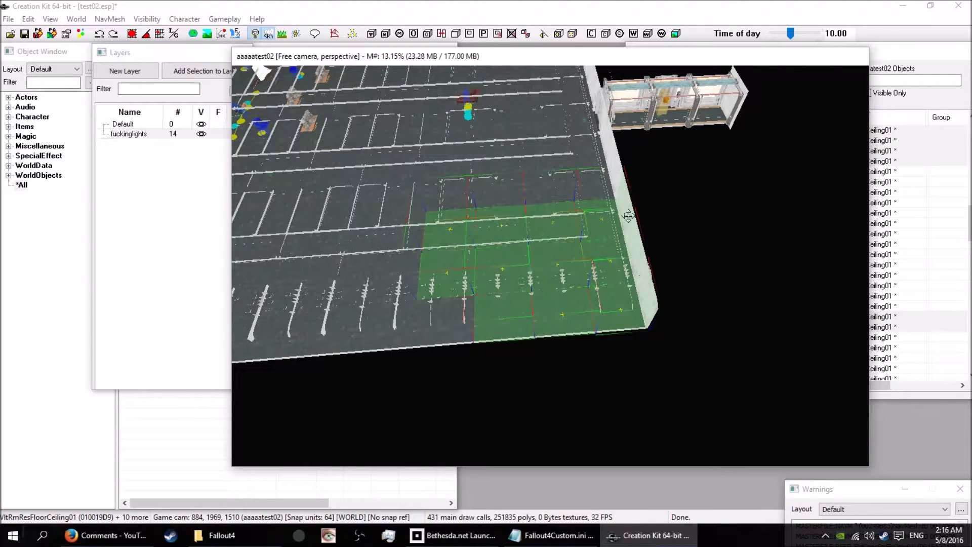
{"action": "left_click", "coordinate": [675, 207]}
Select all six door and hallway pieces attached to the large room and collect them into a new group named fuckindoor
{"action": "middle_click_drag", "start_coordinate": [674, 206], "coordinate": [582, 267], "text": "shift"}
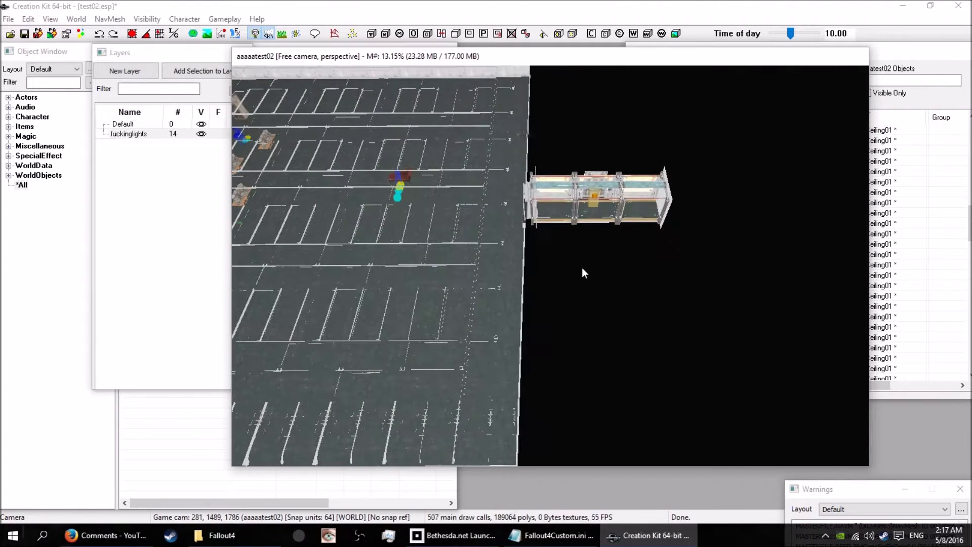
{"action": "left_click_drag", "start_coordinate": [685, 258], "coordinate": [530, 159]}
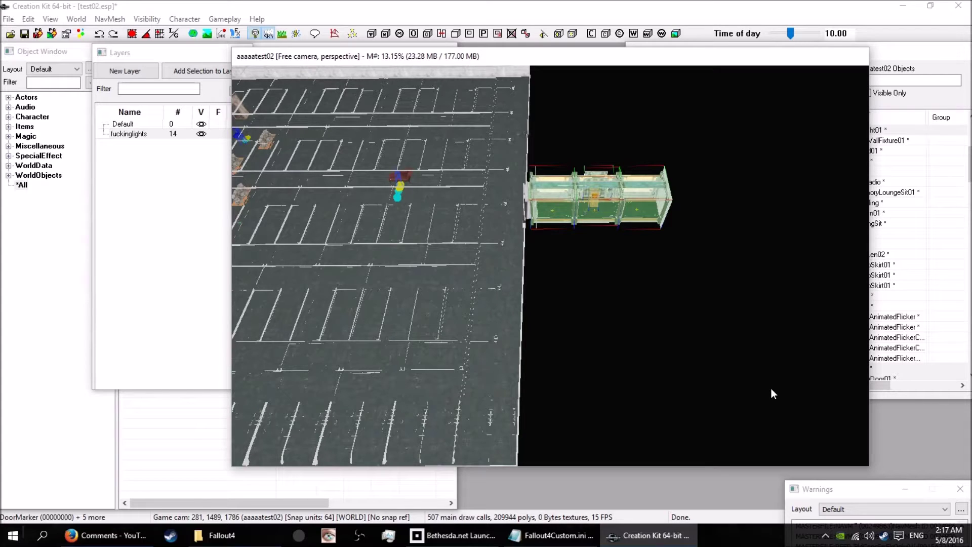
{"action": "key", "text": "ctrl+g"}
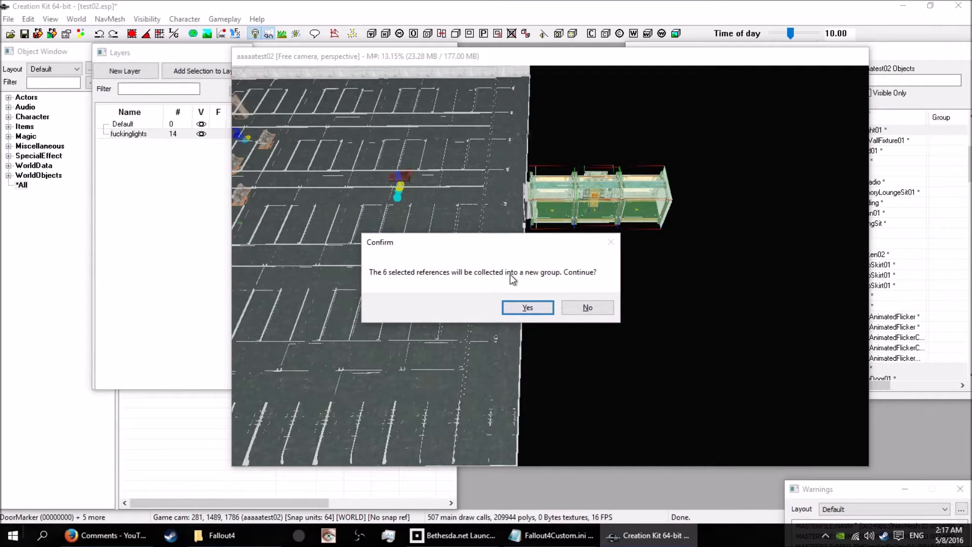
{"action": "left_click", "coordinate": [527, 307]}
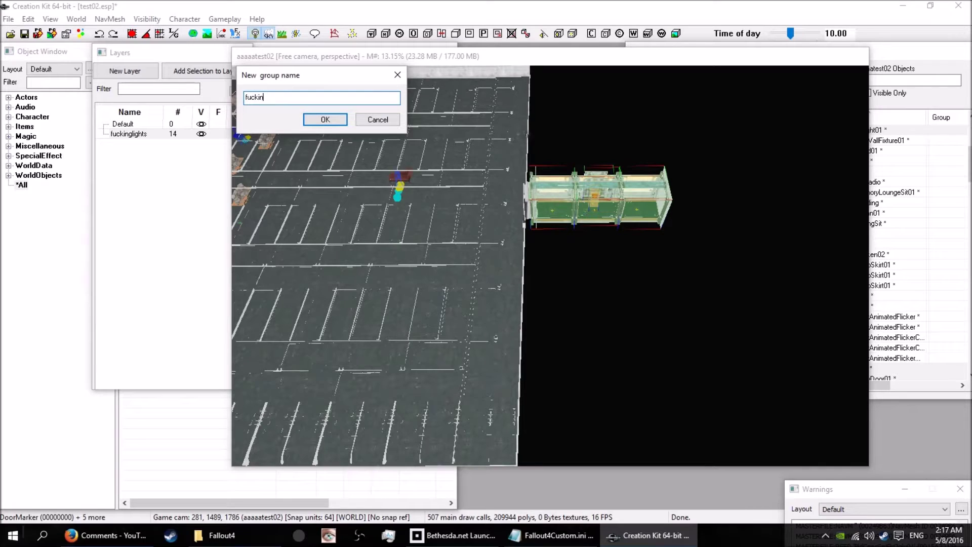
{"action": "key", "text": "Return"}
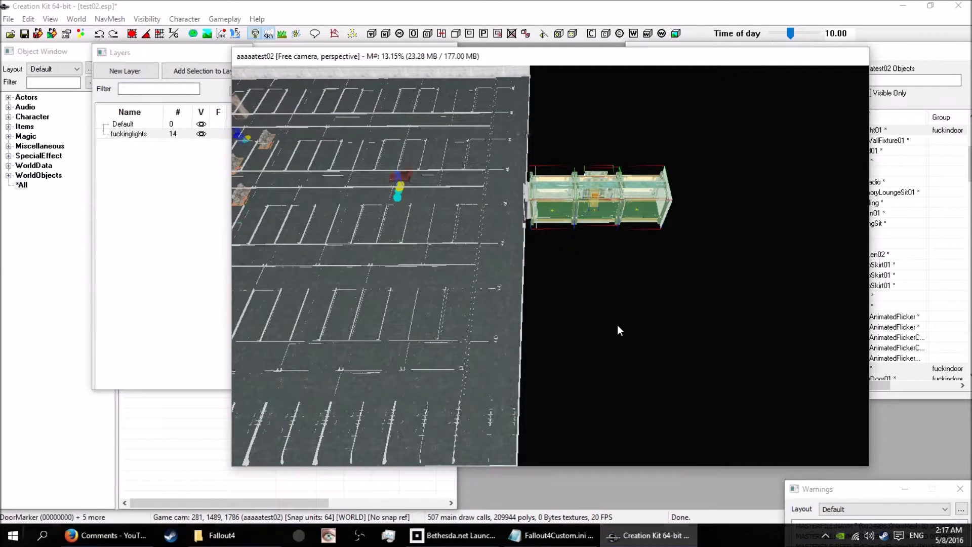
Select the fuckindoor group through one of its hallway pieces, try moving it away from the room, and undo the move
{"action": "left_click", "coordinate": [618, 324]}
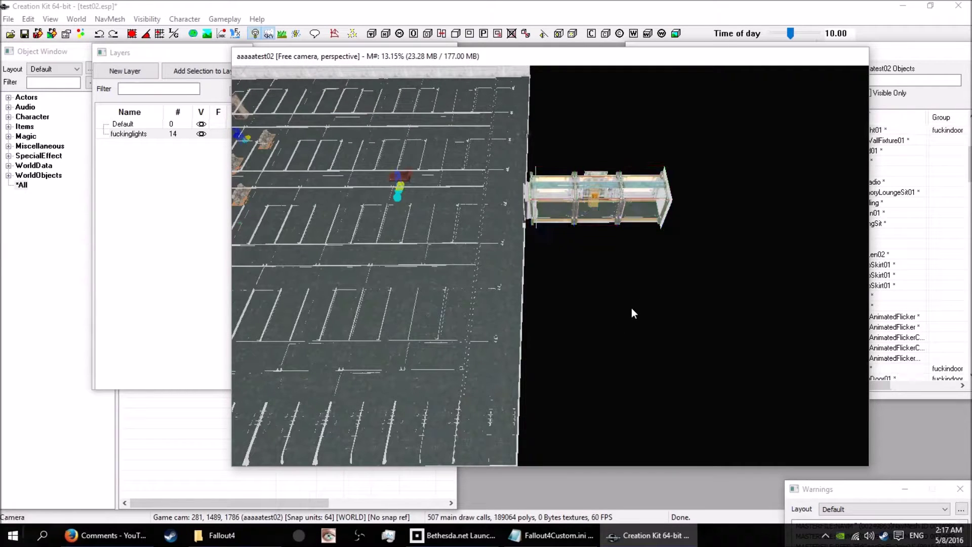
{"action": "left_click", "coordinate": [633, 216]}
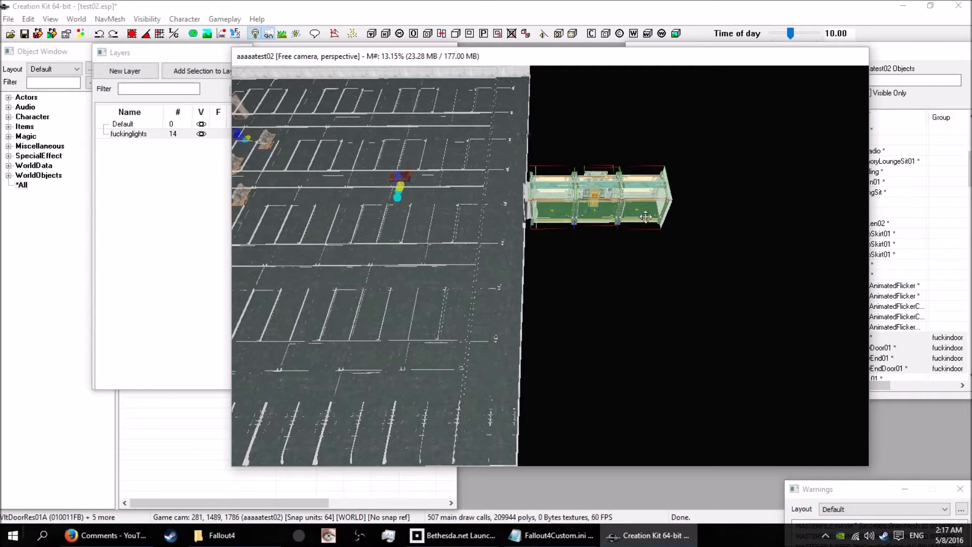
{"action": "left_click_drag", "start_coordinate": [645, 217], "coordinate": [731, 238]}
{"action": "key", "text": "ctrl+z"}
{"action": "key", "text": "d"}
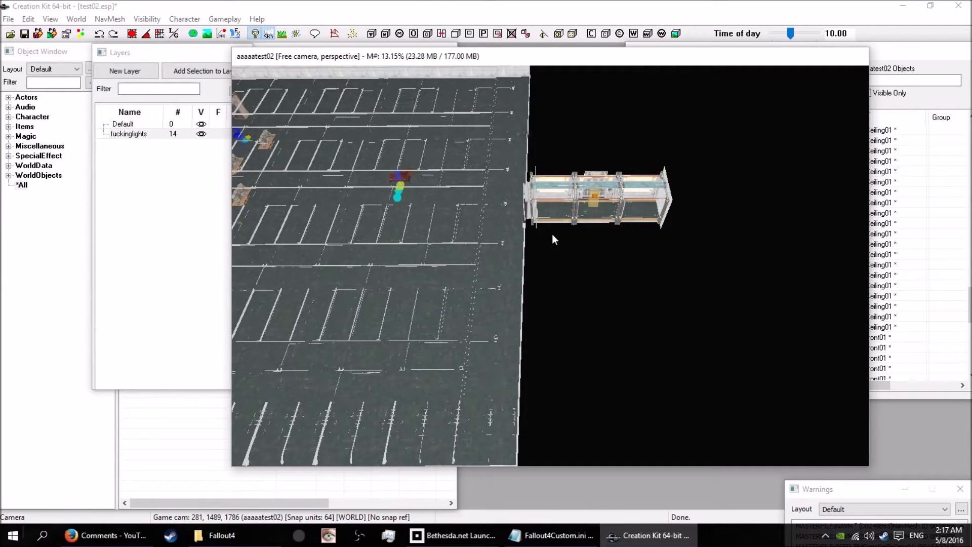
Reselect the grouped hallway through one of its pieces and remove all its references from the fuckindoor group
{"action": "left_click", "coordinate": [420, 217]}
{"action": "left_click", "coordinate": [603, 217]}
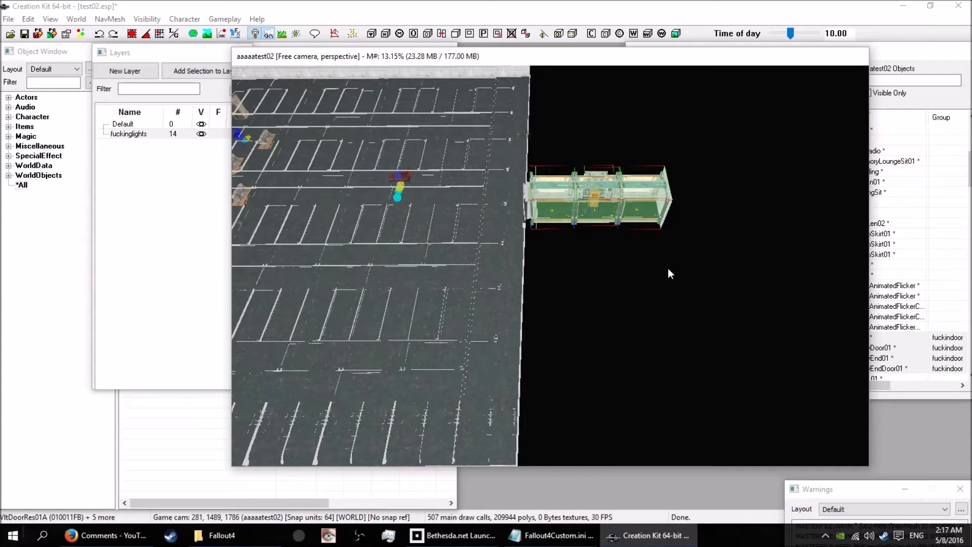
{"action": "key", "text": "ctrl+shift+g"}
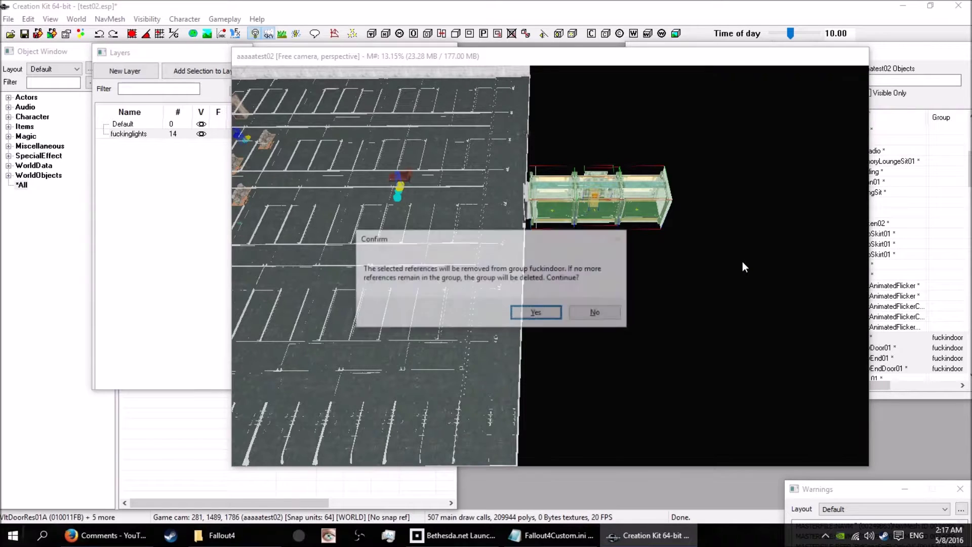
{"action": "left_click", "coordinate": [533, 313]}
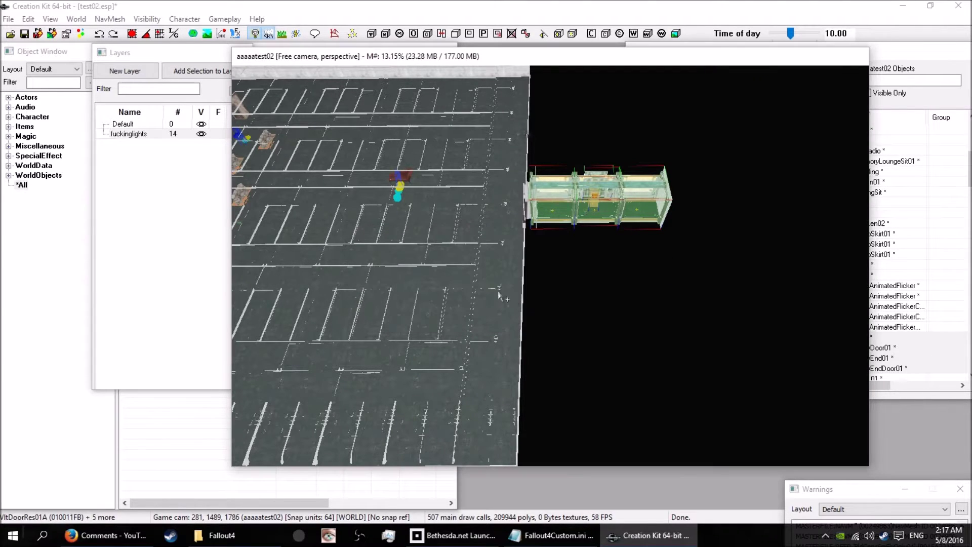
Select and deselect individual hallway pieces to check that each one is picked separately
{"action": "key", "text": "d"}
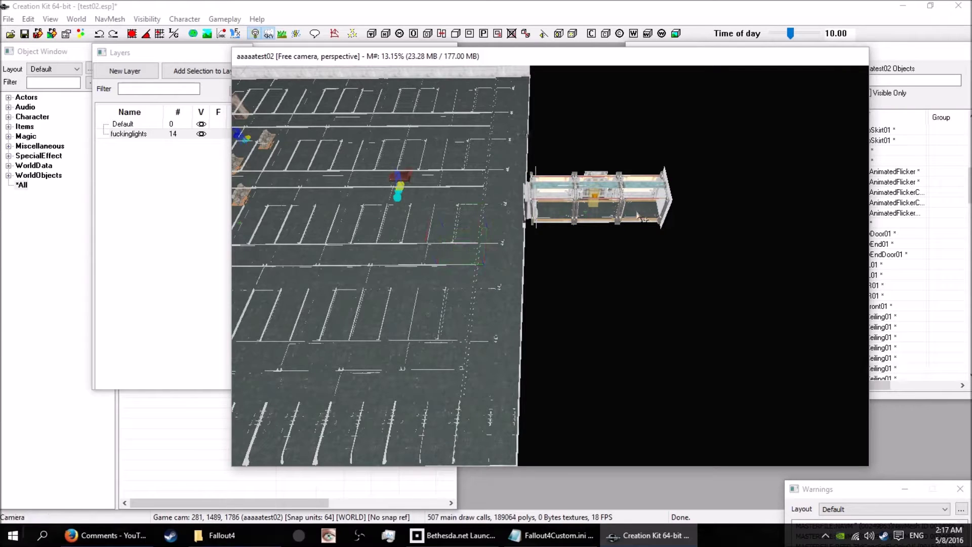
{"action": "left_click", "coordinate": [569, 201]}
{"action": "key", "text": "d"}
{"action": "left_click", "coordinate": [598, 218]}
{"action": "left_click", "coordinate": [641, 207]}
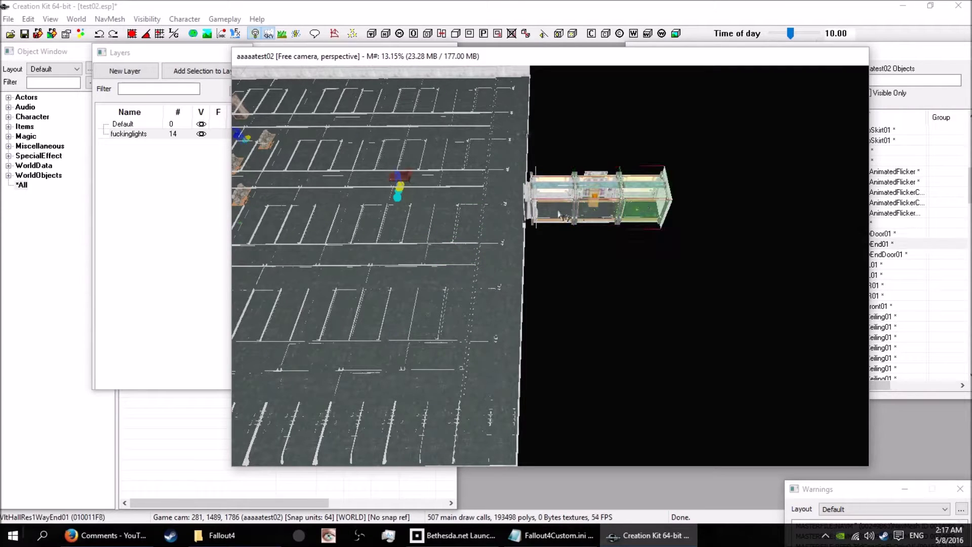
{"action": "key", "text": "d"}
{"action": "left_click", "coordinate": [608, 210]}
{"action": "left_click", "coordinate": [634, 207]}
{"action": "key", "text": "d"}
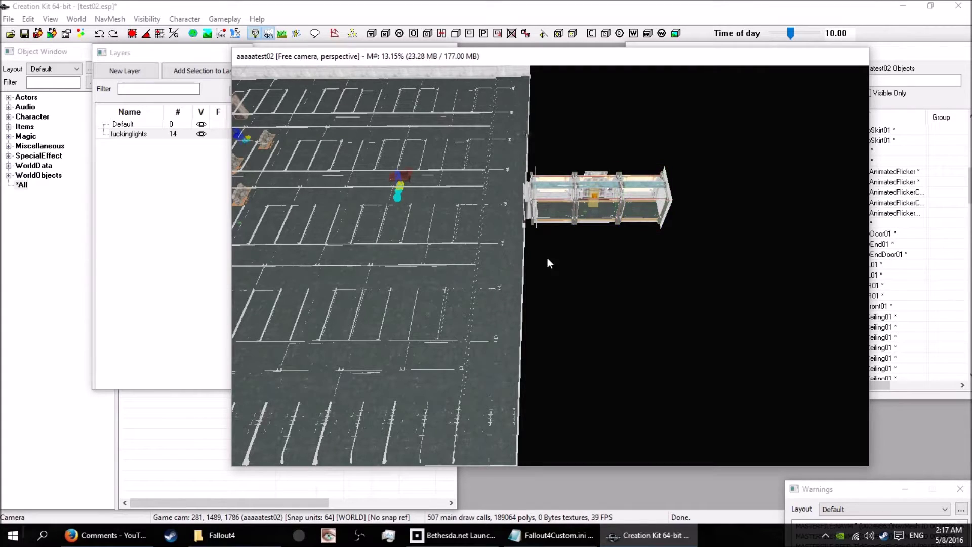
Select four floor pieces, some of them apart from each other, in the large room and collect them into a new group named cos
{"action": "middle_click_drag", "start_coordinate": [646, 234], "coordinate": [644, 347], "text": "shift"}
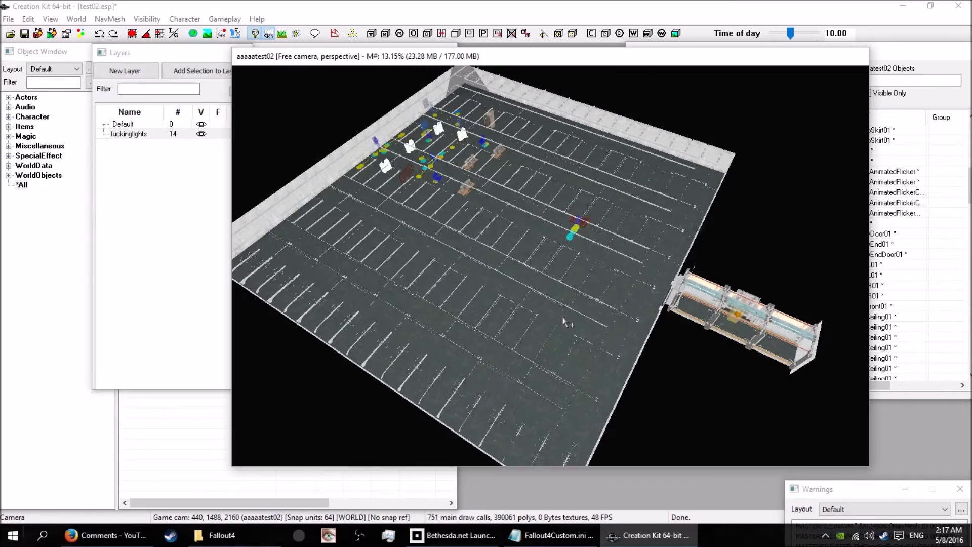
{"action": "scroll", "coordinate": [643, 354], "scroll_direction": "up", "scroll_amount": 5}
{"action": "scroll", "coordinate": [637, 359], "scroll_direction": "up", "scroll_amount": 5}
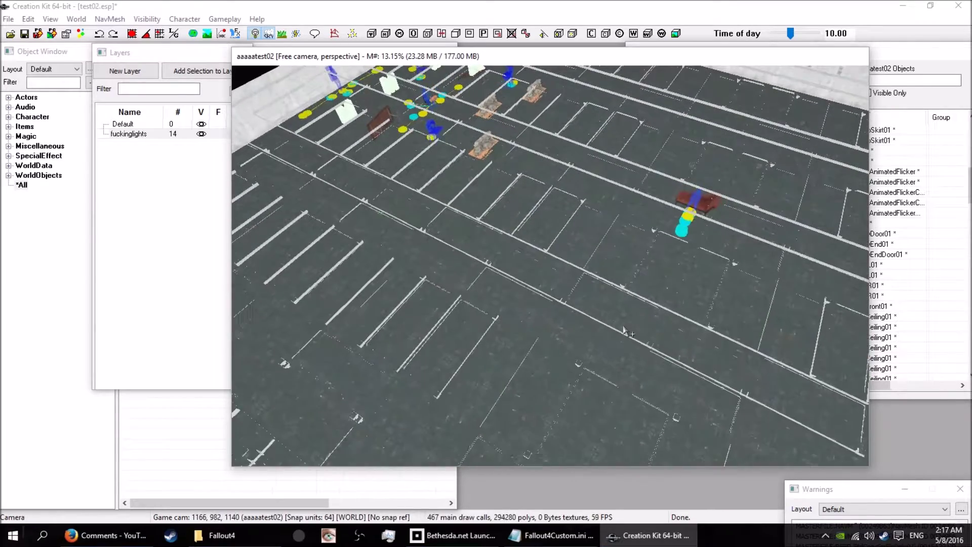
{"action": "middle_click_drag", "start_coordinate": [579, 331], "coordinate": [622, 318]}
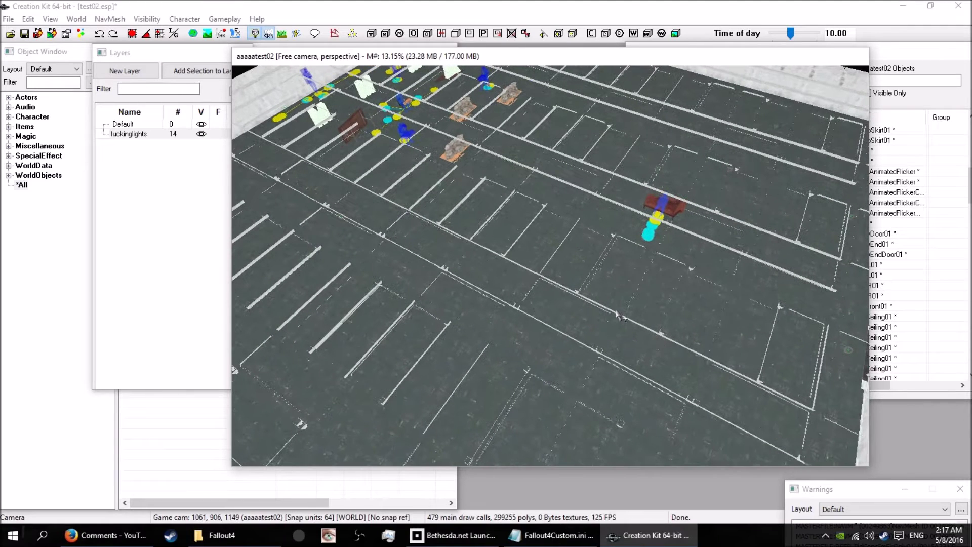
{"action": "left_click", "coordinate": [510, 276]}
{"action": "left_click", "coordinate": [562, 222], "text": "ctrl"}
{"action": "left_click", "coordinate": [705, 274], "text": "ctrl"}
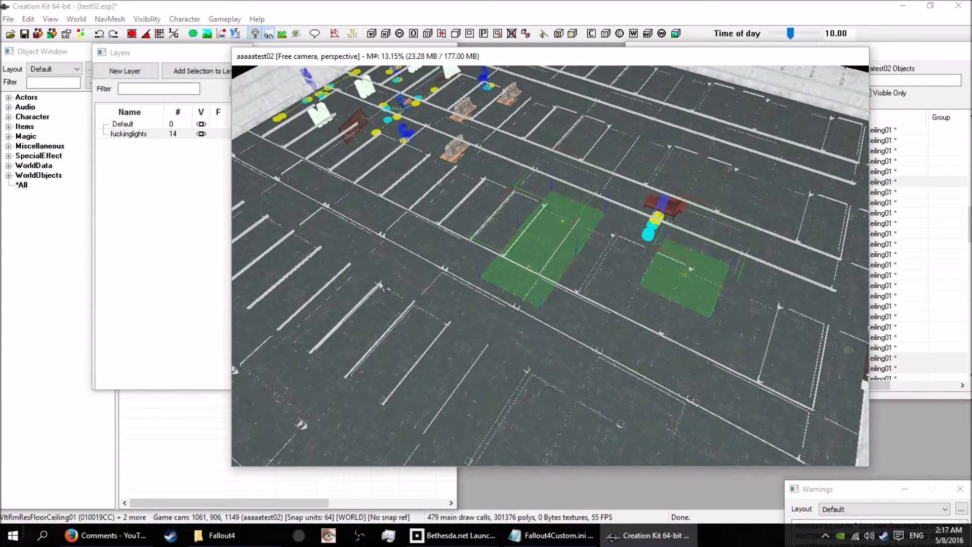
{"action": "left_click", "coordinate": [366, 366], "text": "ctrl"}
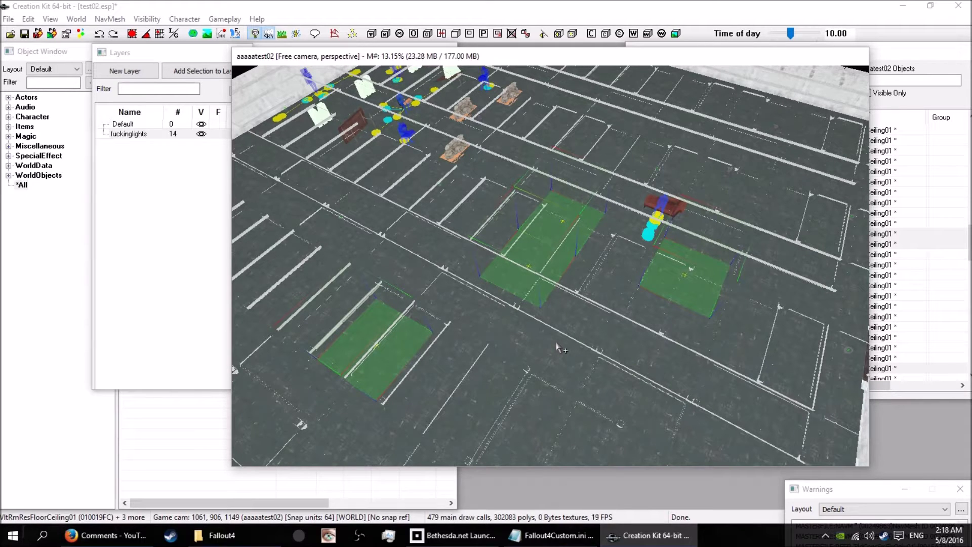
{"action": "key", "text": "ctrl+g"}
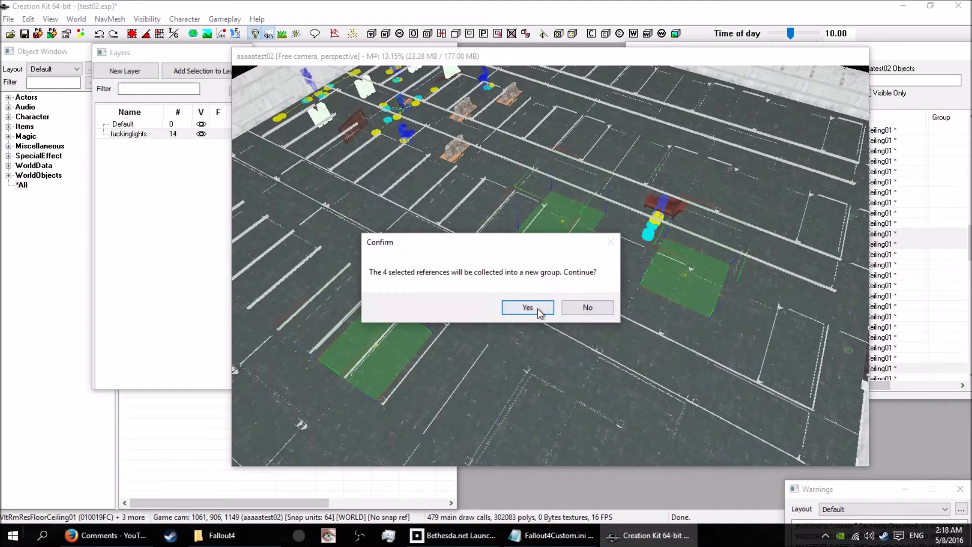
{"action": "left_click", "coordinate": [527, 307]}
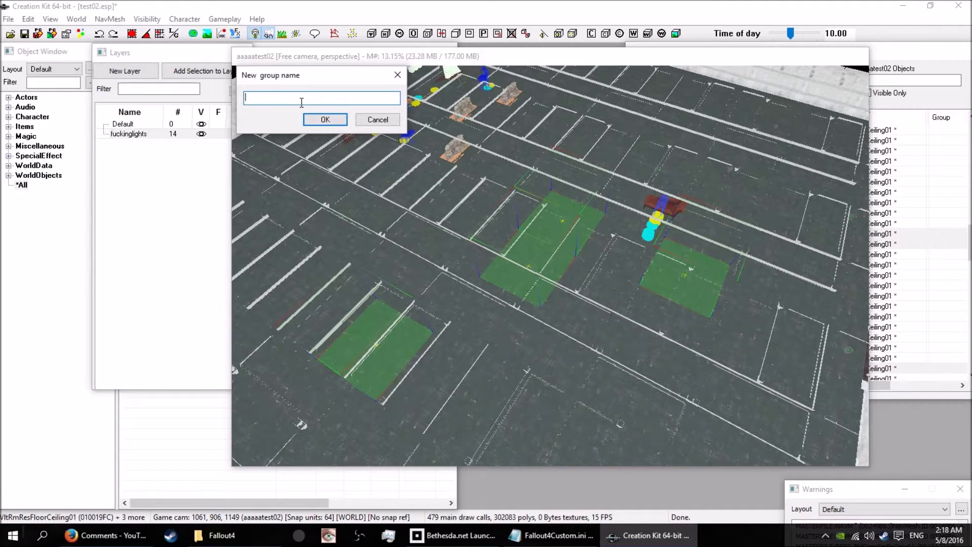
{"action": "key", "text": "Return"}
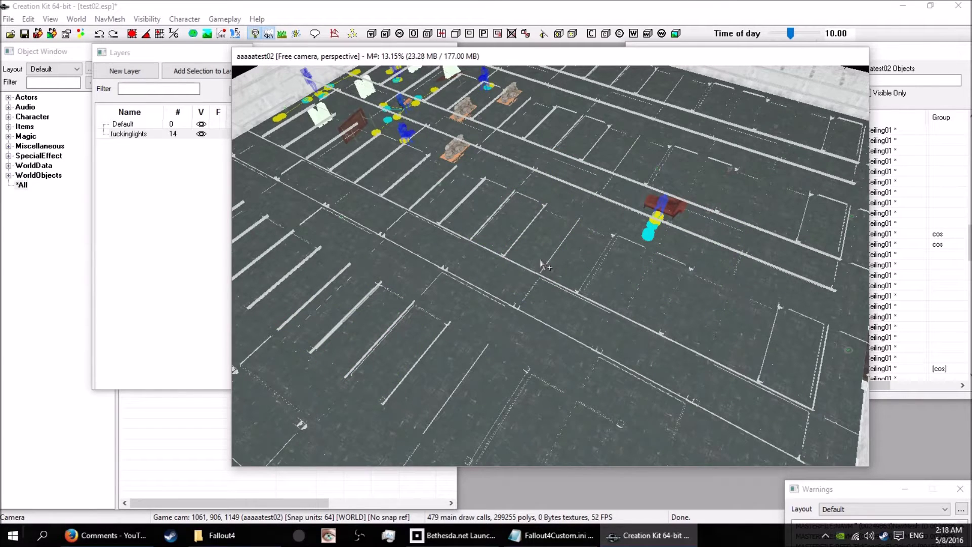
Select the cos group through one floor piece, remove its references from the group, and check that a single floor piece can be selected alone
{"action": "left_click", "coordinate": [561, 279]}
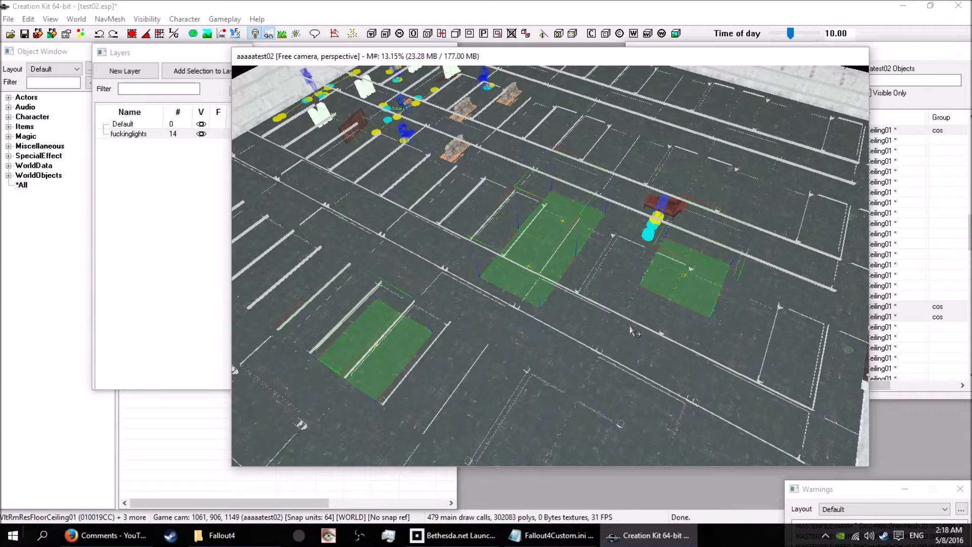
{"action": "key", "text": "ctrl+shift+g"}
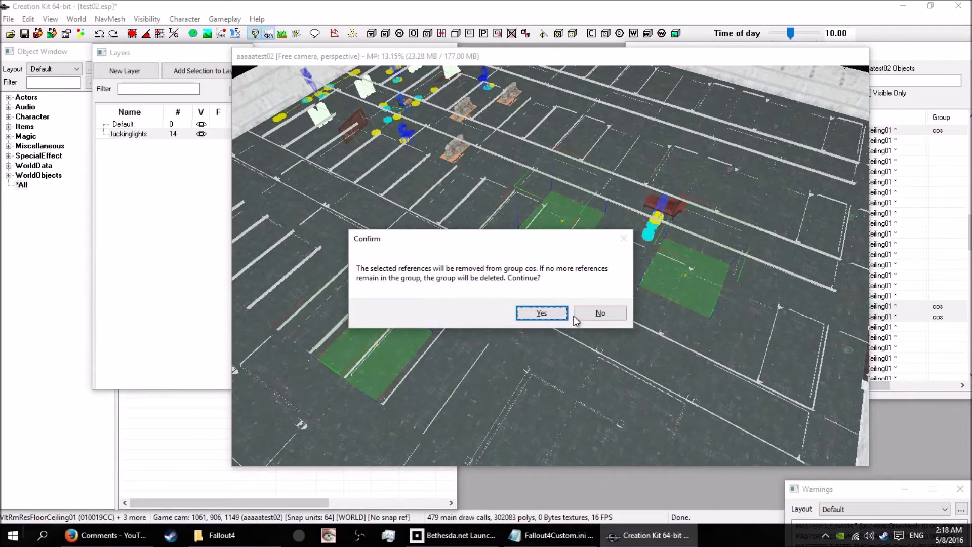
{"action": "left_click", "coordinate": [533, 316]}
{"action": "left_click", "coordinate": [539, 335]}
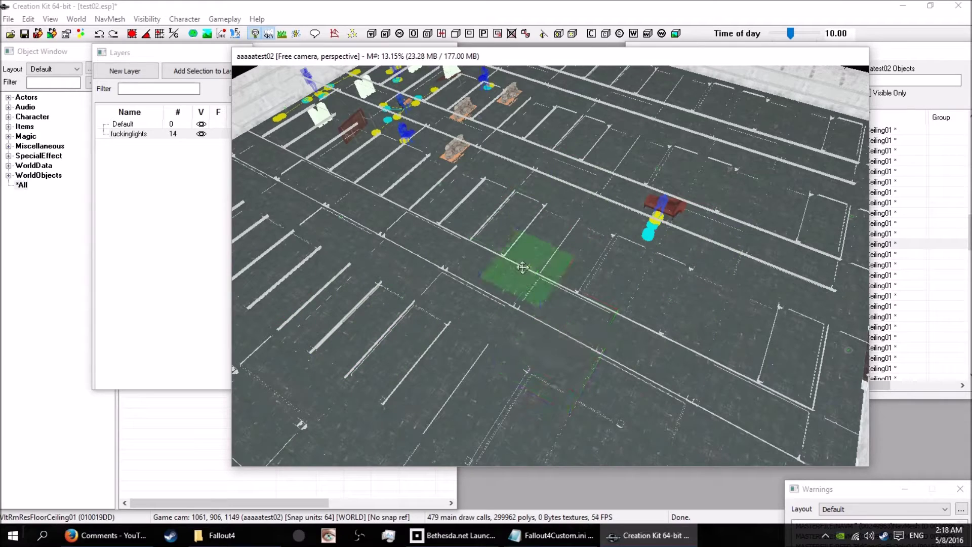
{"action": "left_click", "coordinate": [526, 273]}
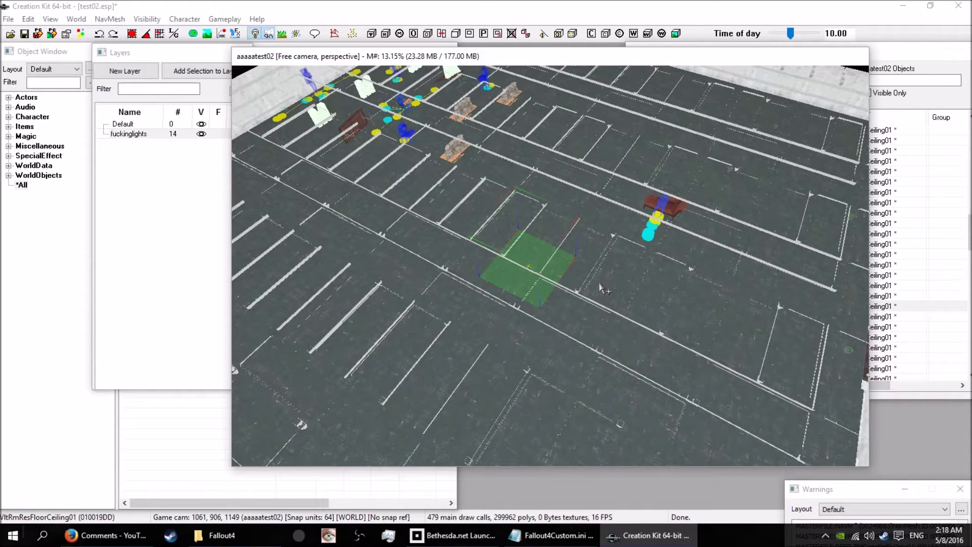
{"action": "middle_click_drag", "start_coordinate": [547, 281], "coordinate": [669, 191]}
{"action": "scroll", "coordinate": [600, 268], "scroll_direction": "down", "scroll_amount": 4}
{"action": "scroll", "coordinate": [587, 263], "scroll_direction": "down", "scroll_amount": 2}
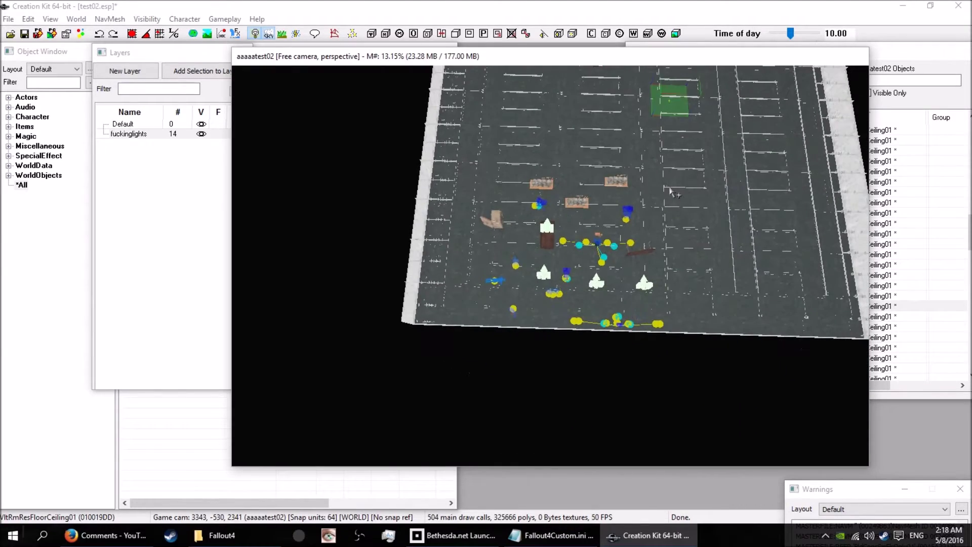
Select all references in the furnished corner of the large room, isolate them from the rest of the cell, and inspect the result
{"action": "left_click_drag", "start_coordinate": [659, 358], "coordinate": [399, 153]}
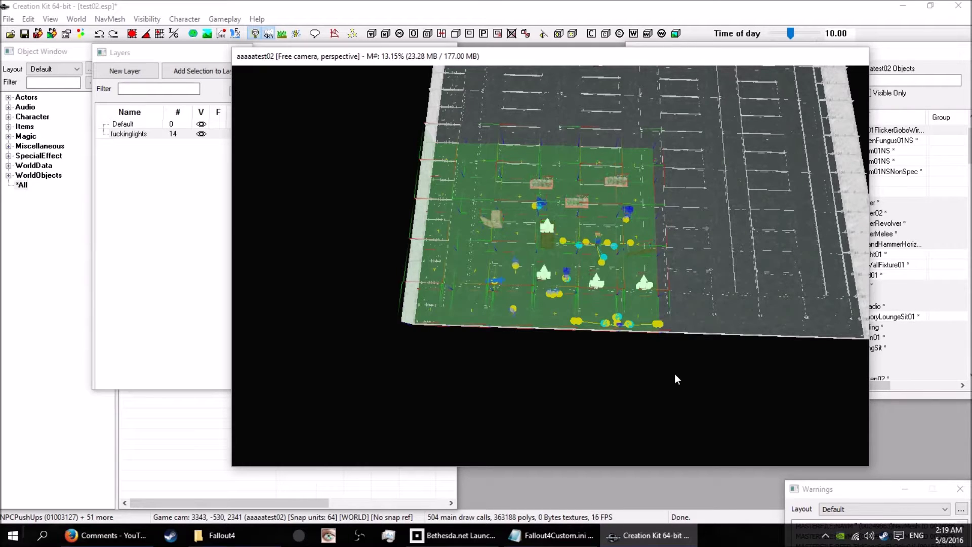
{"action": "key", "text": "shift+1"}
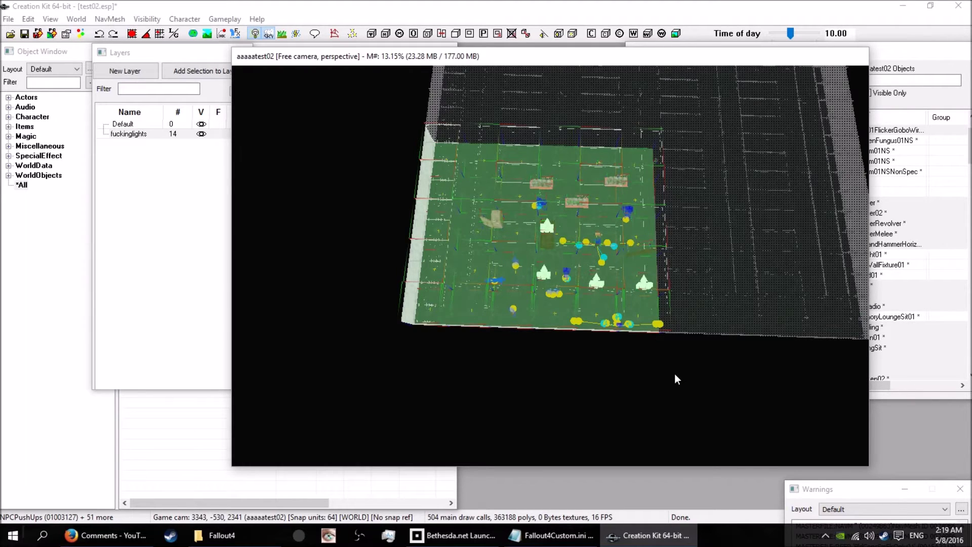
{"action": "left_click", "coordinate": [631, 371]}
{"action": "mouse_move", "coordinate": [697, 366]}
{"action": "middle_mouse_down", "text": "shift"}
{"action": "mouse_move", "coordinate": [715, 299]}
{"action": "mouse_move", "coordinate": [700, 284]}
{"action": "mouse_move", "coordinate": [631, 303]}
{"action": "mouse_move", "coordinate": [587, 299]}
{"action": "mouse_move", "coordinate": [598, 300]}
{"action": "mouse_move", "coordinate": [564, 269]}
{"action": "mouse_move", "coordinate": [537, 289]}
{"action": "mouse_move", "coordinate": [568, 289]}
{"action": "mouse_move", "coordinate": [715, 341]}
{"action": "mouse_move", "coordinate": [698, 360]}
{"action": "middle_mouse_up", "text": "shift"}
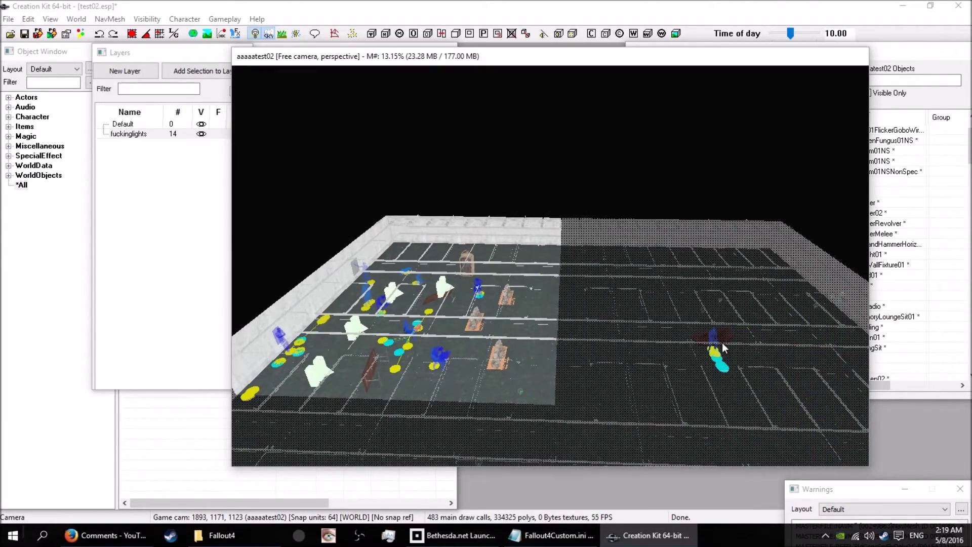
{"action": "middle_click_drag", "start_coordinate": [722, 342], "coordinate": [645, 296]}
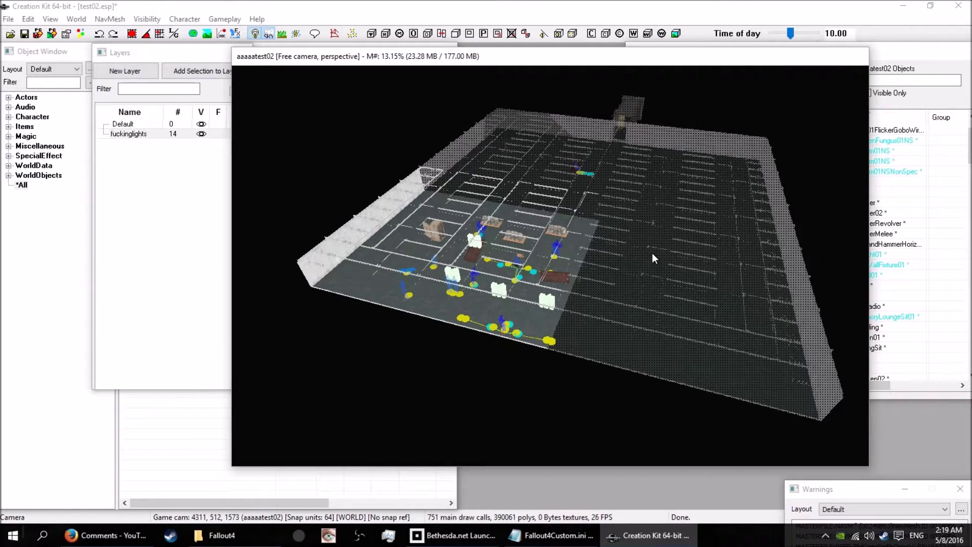
Box-select across the isolated corner and restore the dimmed references of the cell to full visibility
{"action": "left_click_drag", "start_coordinate": [290, 159], "coordinate": [618, 391]}
{"action": "left_click", "coordinate": [568, 398]}
{"action": "middle_click_drag", "start_coordinate": [568, 398], "coordinate": [544, 411], "text": "shift"}
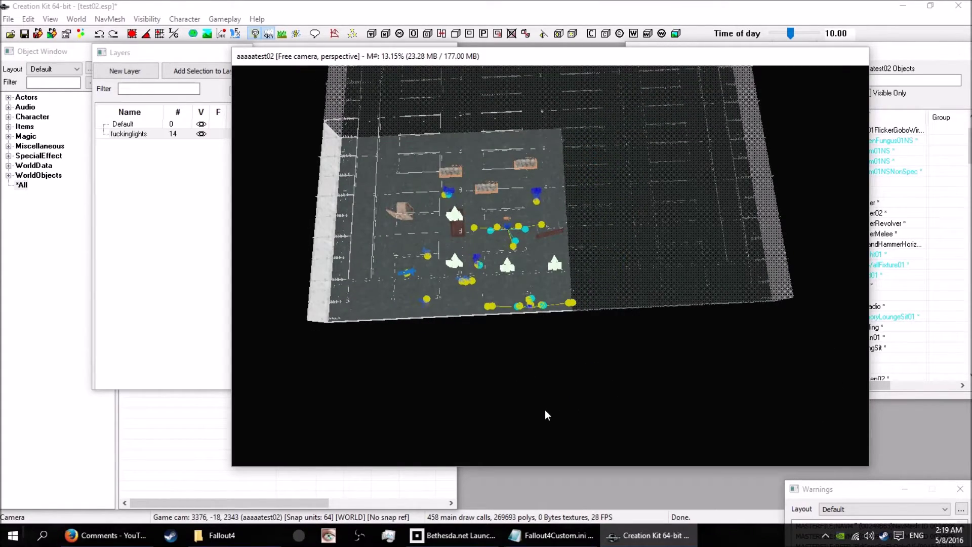
{"action": "middle_click_drag", "start_coordinate": [569, 404], "coordinate": [645, 342]}
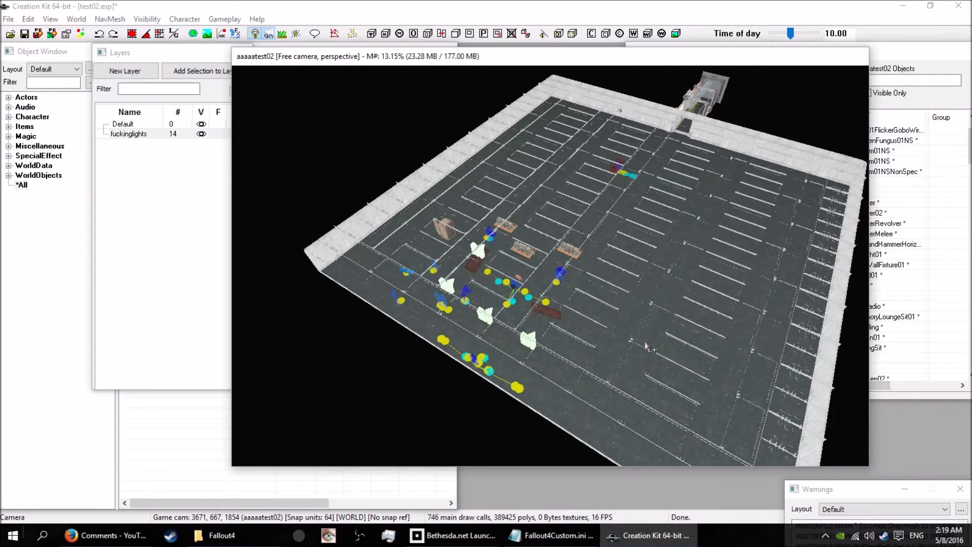
Examine the far end of the room at floor level, checking floor and wall pieces, and finish on a bare wall stretch with nothing selected
{"action": "middle_click_drag", "start_coordinate": [645, 342], "coordinate": [678, 359], "text": "shift"}
{"action": "scroll", "coordinate": [675, 348], "scroll_direction": "up", "scroll_amount": 3}
{"action": "middle_click_drag", "start_coordinate": [630, 252], "coordinate": [559, 442]}
{"action": "scroll", "coordinate": [609, 350], "scroll_direction": "up", "scroll_amount": 3}
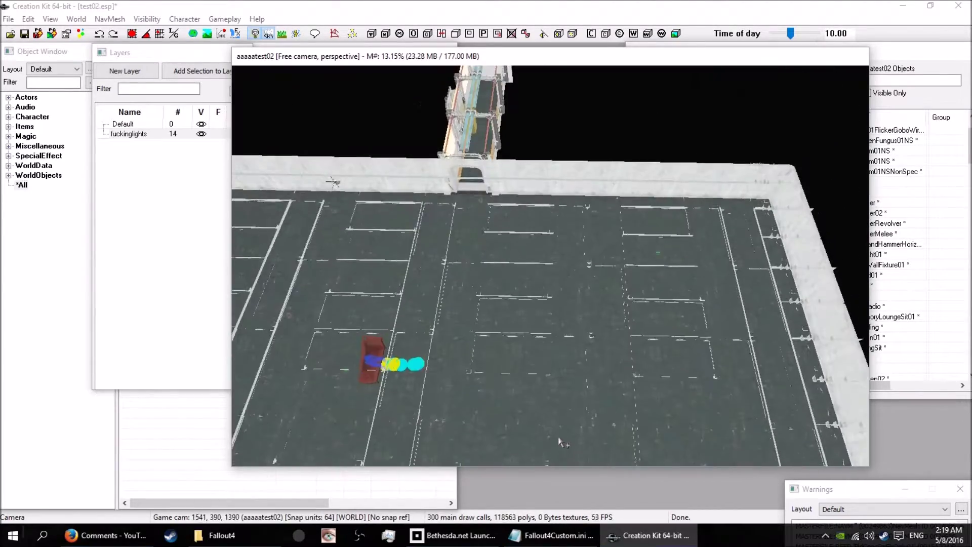
{"action": "scroll", "coordinate": [561, 443], "scroll_direction": "up", "scroll_amount": 10}
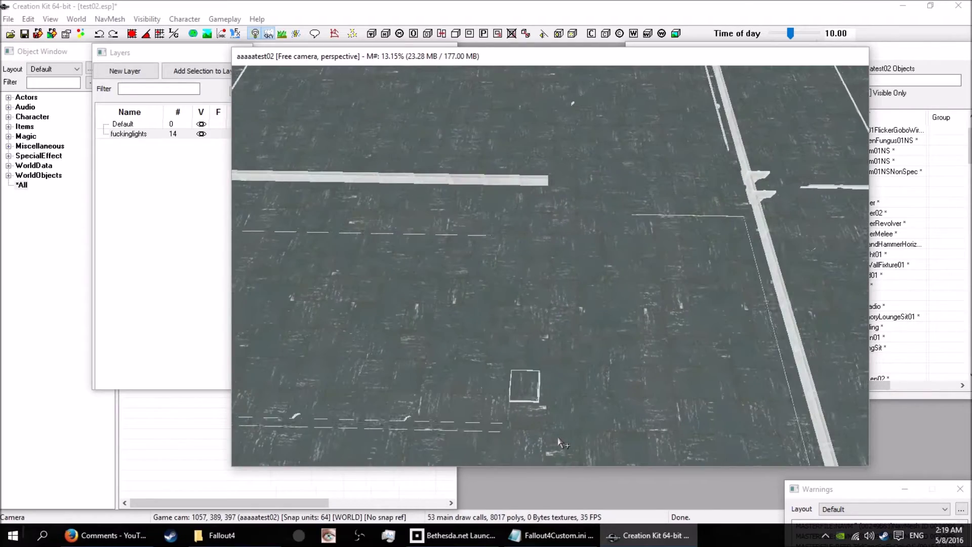
{"action": "mouse_move", "coordinate": [560, 443]}
{"action": "middle_mouse_down"}
{"action": "mouse_move", "coordinate": [548, 466]}
{"action": "mouse_move", "coordinate": [556, 456]}
{"action": "middle_mouse_up"}
{"action": "scroll", "coordinate": [548, 465], "scroll_direction": "down", "scroll_amount": 5}
{"action": "left_click", "coordinate": [510, 363]}
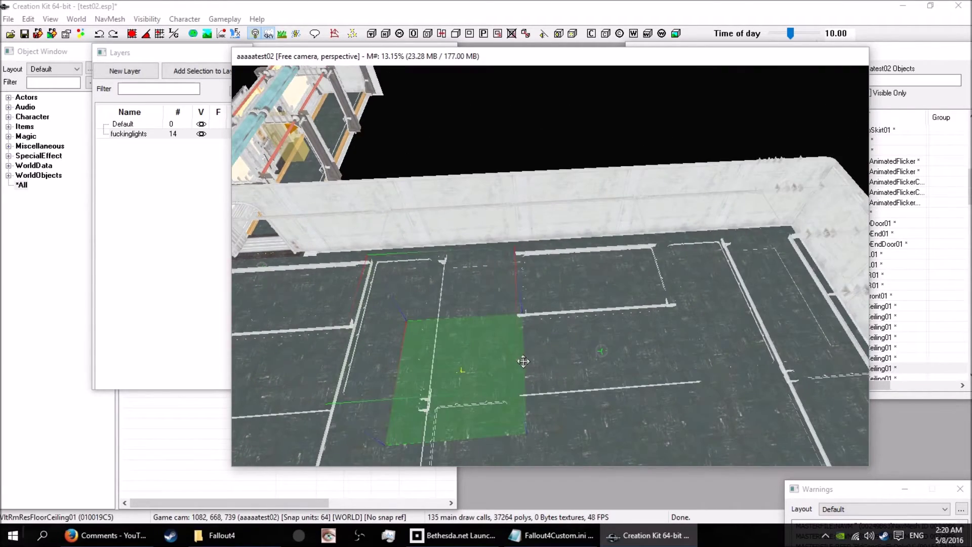
{"action": "scroll", "coordinate": [514, 343], "scroll_direction": "up", "scroll_amount": 5}
{"action": "scroll", "coordinate": [526, 349], "scroll_direction": "up", "scroll_amount": 5}
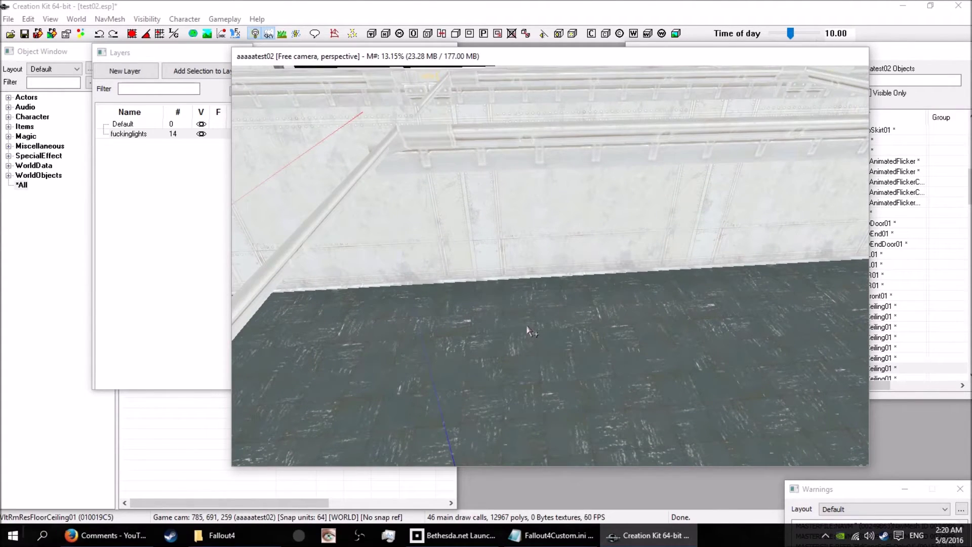
{"action": "scroll", "coordinate": [532, 337], "scroll_direction": "up", "scroll_amount": 5}
{"action": "middle_click_drag", "start_coordinate": [532, 338], "coordinate": [684, 360], "text": "shift"}
{"action": "scroll", "coordinate": [581, 346], "scroll_direction": "up", "scroll_amount": 5}
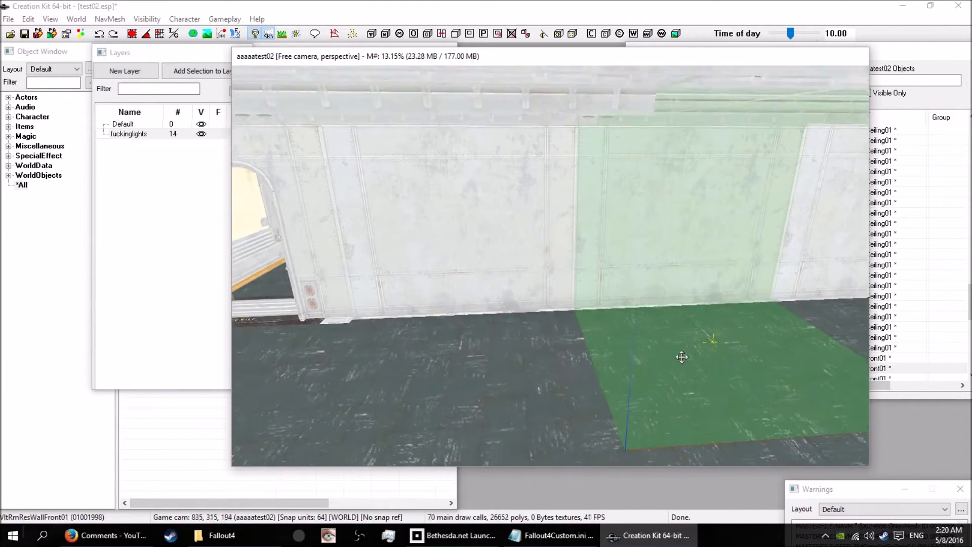
{"action": "scroll", "coordinate": [681, 358], "scroll_direction": "up", "scroll_amount": 3}
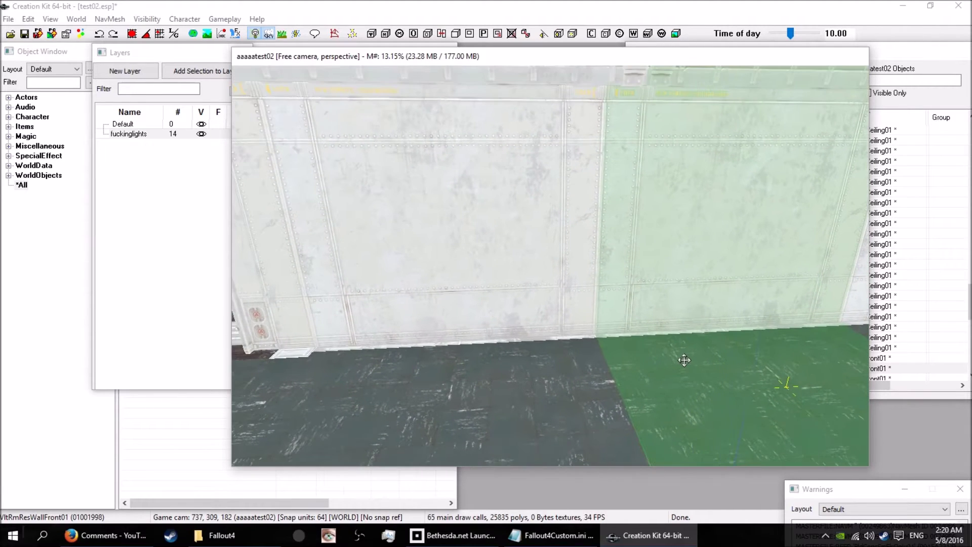
{"action": "middle_click_drag", "start_coordinate": [567, 377], "coordinate": [649, 353]}
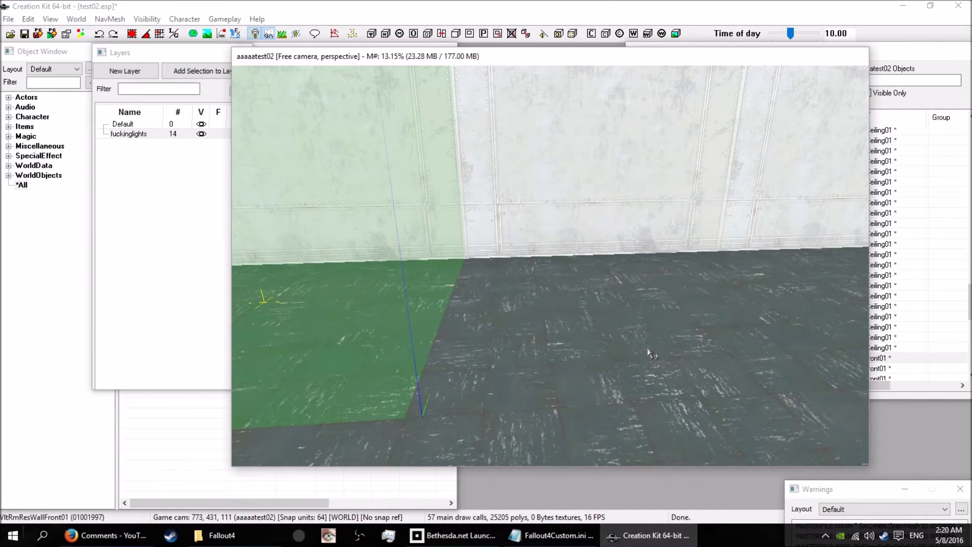
{"action": "key", "text": "d"}
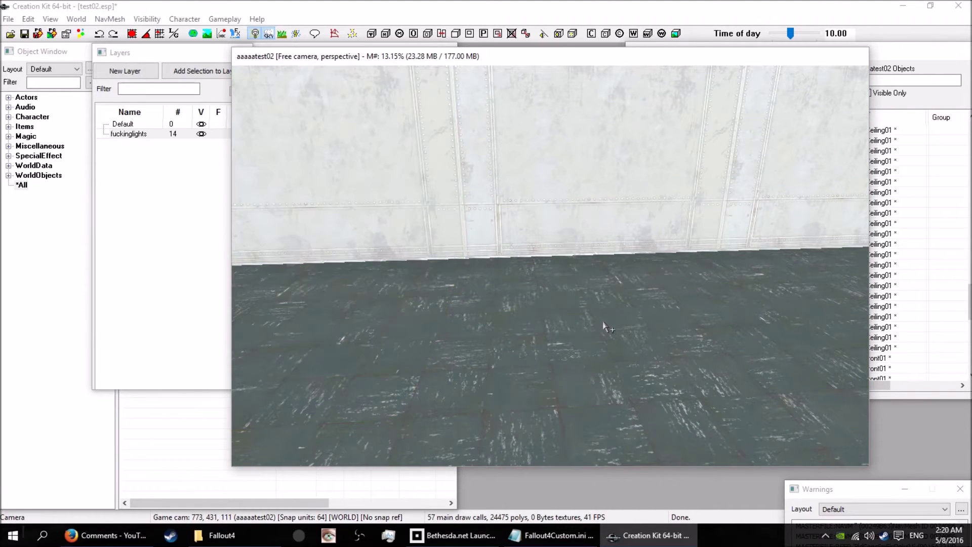
Close the Layers window, show the Cell View and Object Window, and return to the aaaaatest02 render window
{"action": "left_click", "coordinate": [201, 59]}
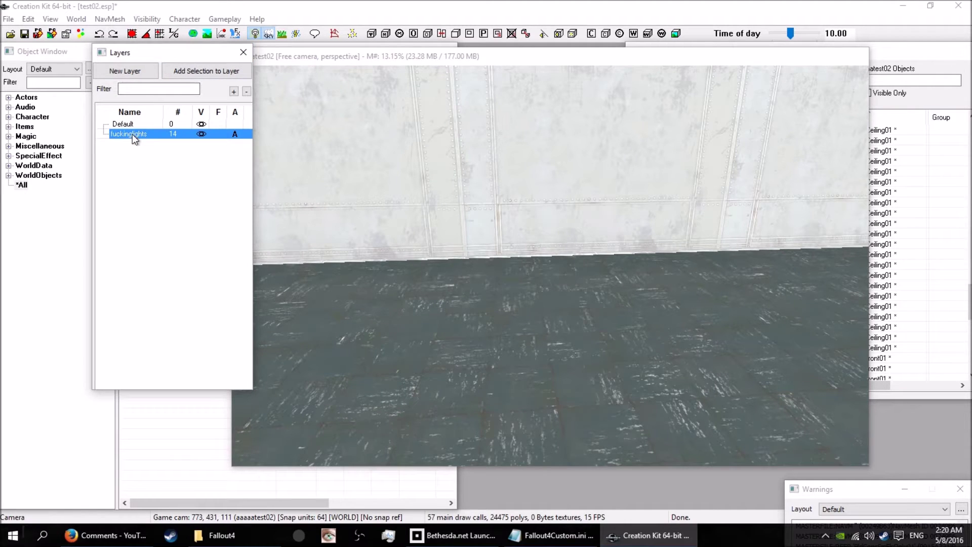
{"action": "left_click", "coordinate": [244, 52]}
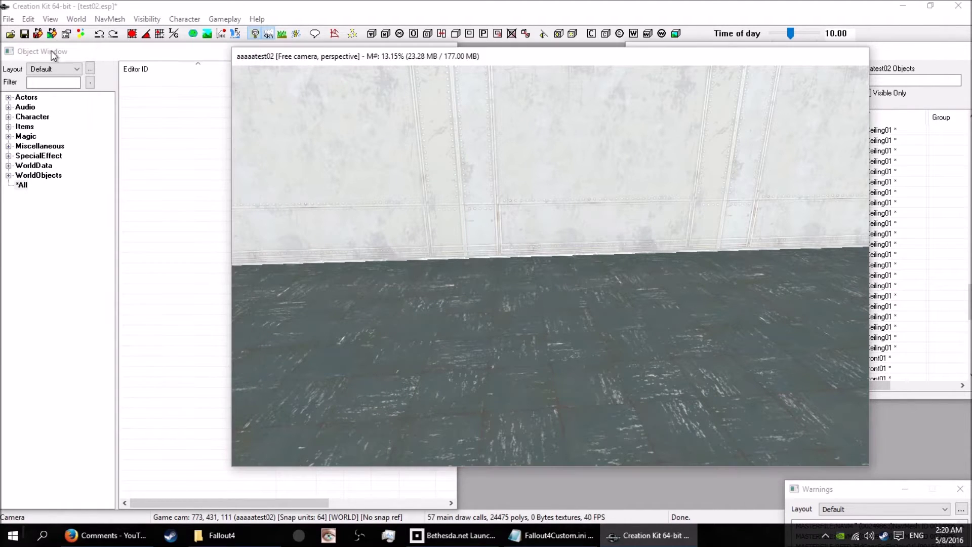
{"action": "left_click", "coordinate": [105, 11]}
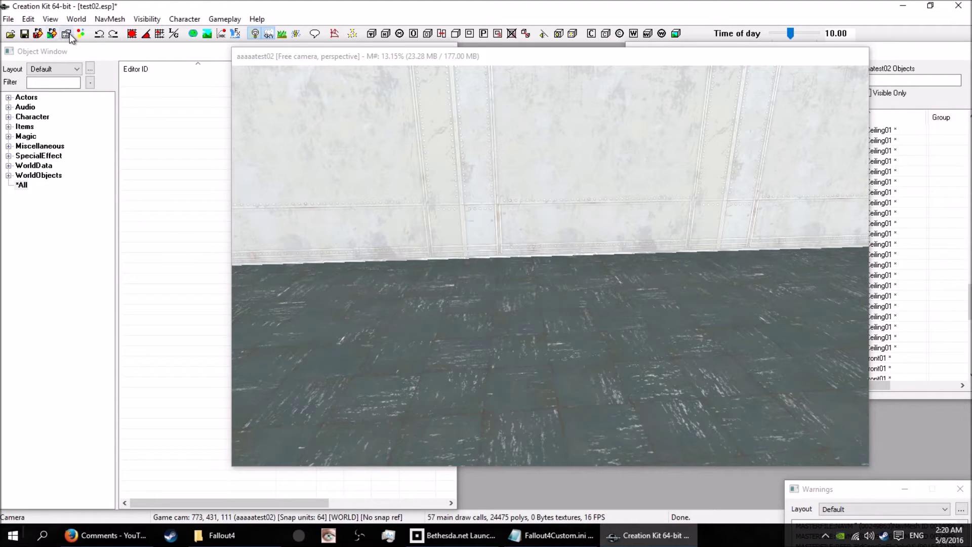
{"action": "left_click", "coordinate": [919, 50]}
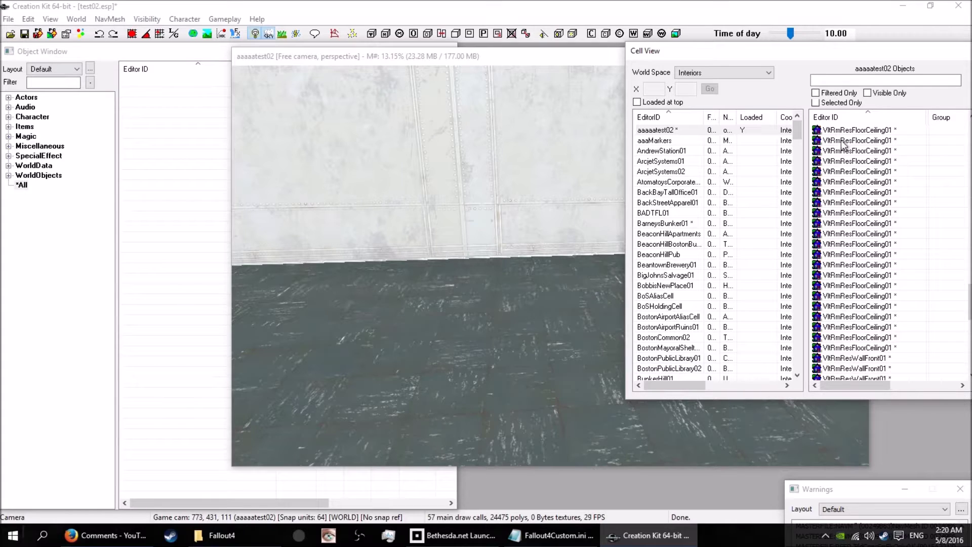
{"action": "left_click", "coordinate": [102, 49]}
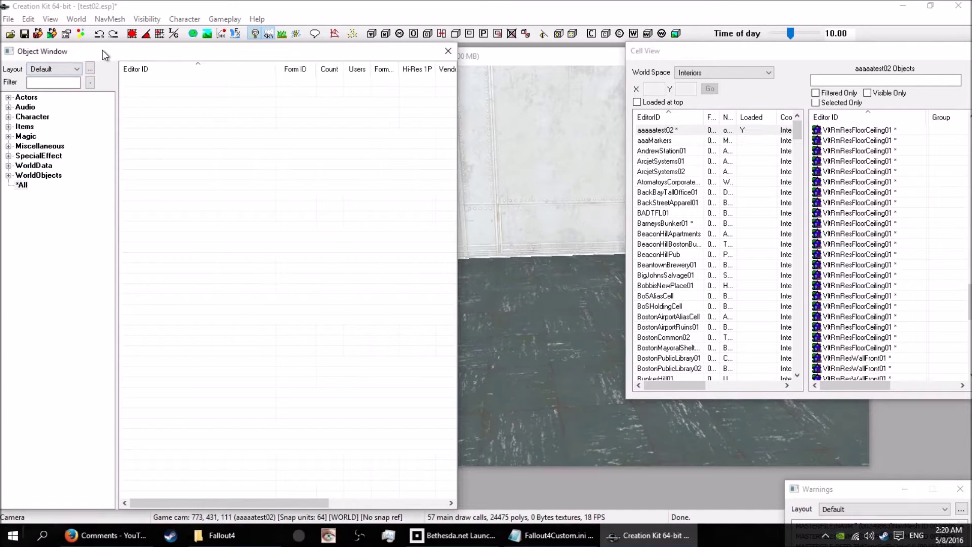
{"action": "left_click", "coordinate": [636, 62]}
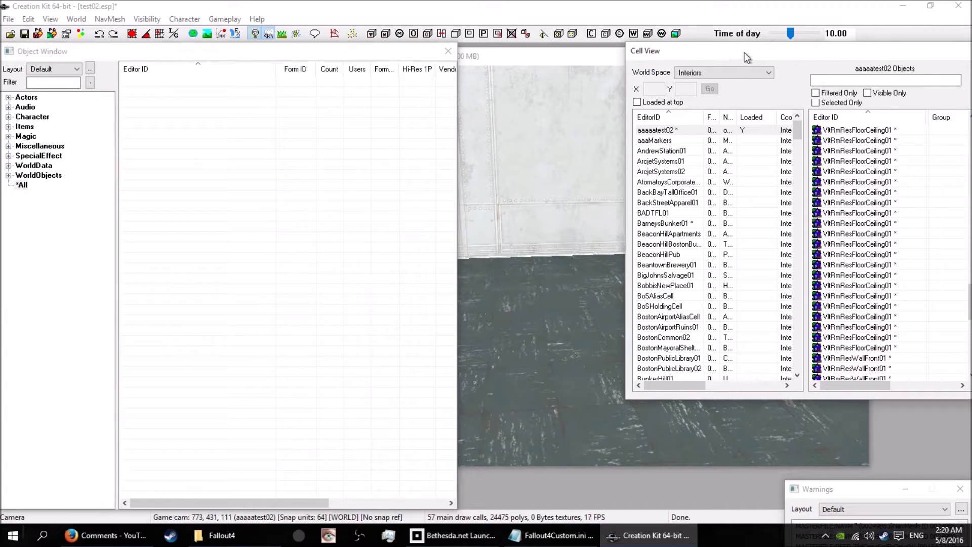
{"action": "left_click", "coordinate": [517, 62]}
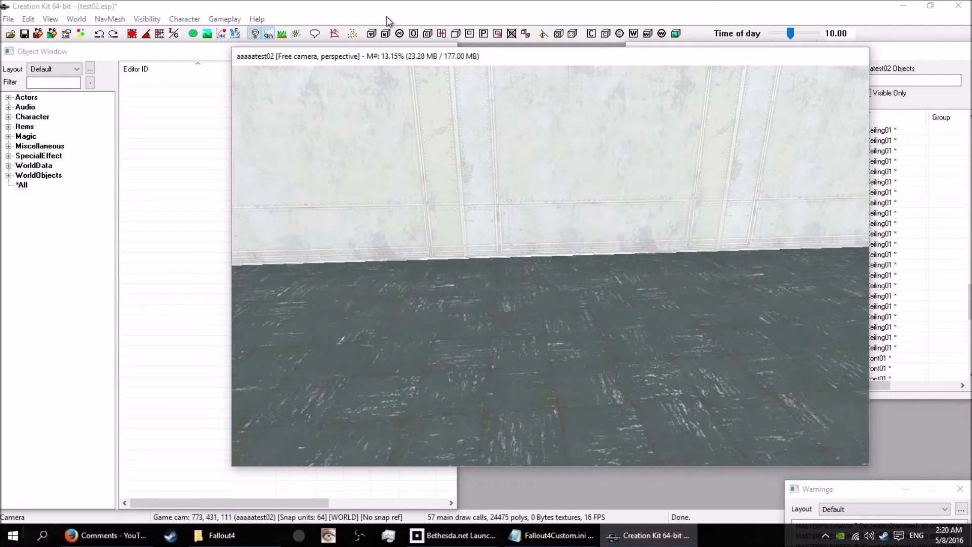
Filter the object list by spline and place a SplineEndpointMarker in front of the bare wall
{"action": "left_click", "coordinate": [51, 83]}
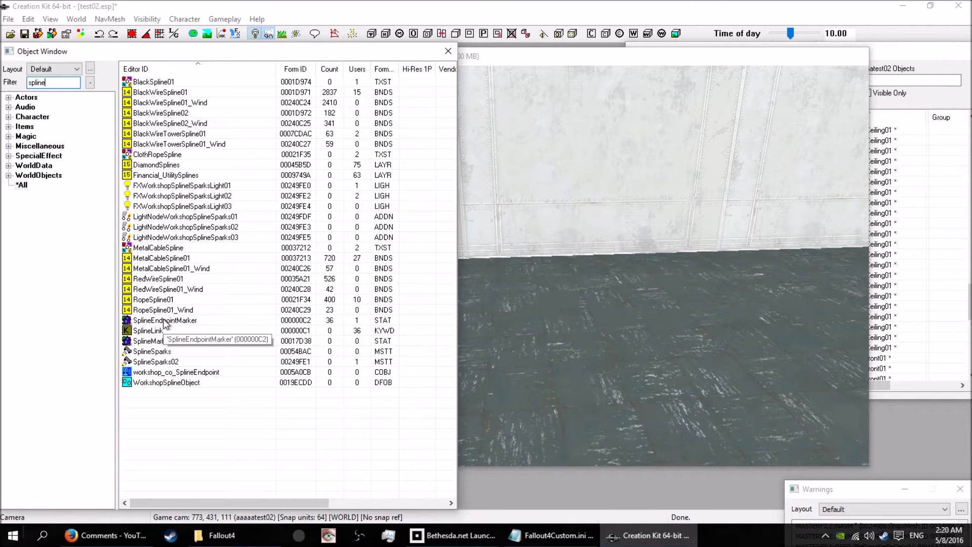
{"action": "mouse_move", "coordinate": [165, 323]}
{"action": "left_mouse_down"}
{"action": "mouse_move", "coordinate": [538, 345]}
{"action": "mouse_move", "coordinate": [658, 301]}
{"action": "mouse_move", "coordinate": [659, 219]}
{"action": "mouse_move", "coordinate": [774, 238]}
{"action": "mouse_move", "coordinate": [723, 236]}
{"action": "left_mouse_up"}
{"action": "key", "text": "z"}
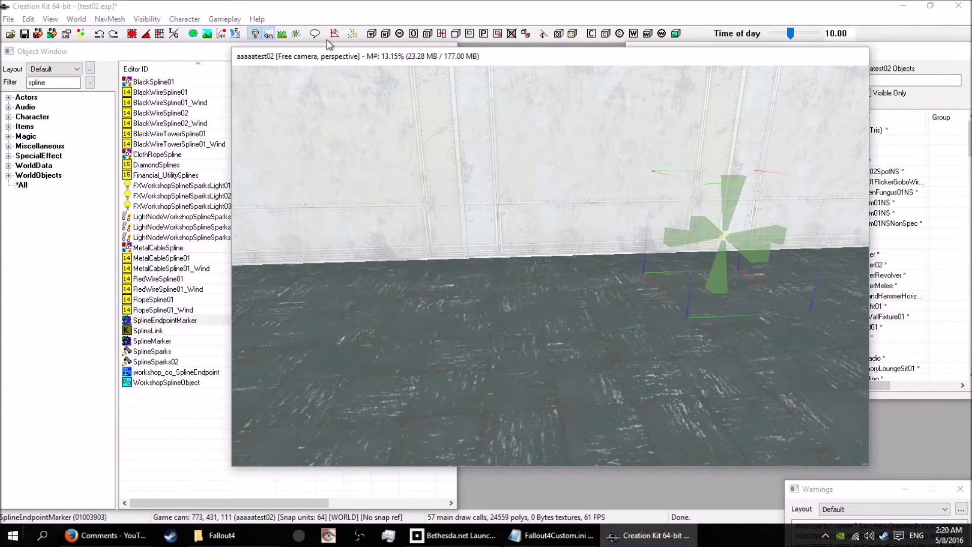
Enable grid and angle snapping and move the spline endpoint marker to a snapped position by the wall
{"action": "left_click", "coordinate": [146, 37]}
{"action": "left_click", "coordinate": [133, 37]}
{"action": "mouse_move", "coordinate": [734, 206]}
{"action": "left_mouse_down"}
{"action": "mouse_move", "coordinate": [754, 203]}
{"action": "mouse_move", "coordinate": [663, 203]}
{"action": "mouse_move", "coordinate": [780, 174]}
{"action": "left_mouse_up"}
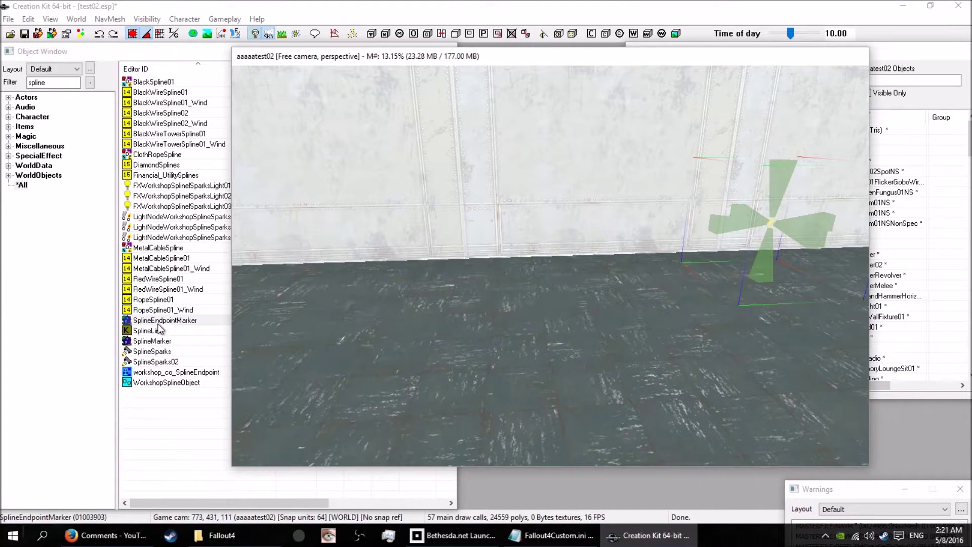
Place a second SplineEndpointMarker along the wall and raise it to about the height of the first one
{"action": "mouse_move", "coordinate": [159, 326]}
{"action": "left_mouse_down"}
{"action": "mouse_move", "coordinate": [310, 331]}
{"action": "mouse_move", "coordinate": [228, 319]}
{"action": "mouse_move", "coordinate": [450, 331]}
{"action": "mouse_move", "coordinate": [580, 278]}
{"action": "mouse_move", "coordinate": [574, 271]}
{"action": "left_mouse_up"}
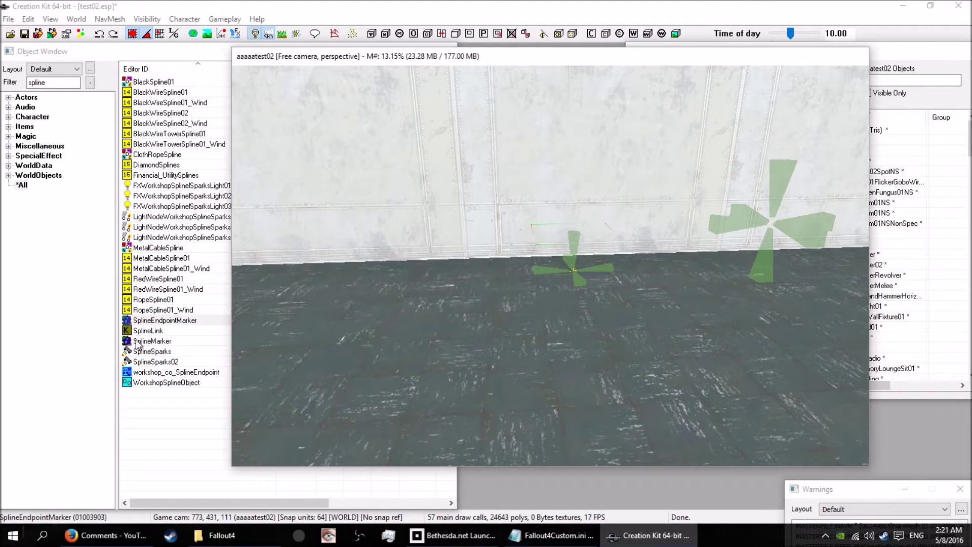
{"action": "mouse_move", "coordinate": [573, 247]}
{"action": "left_mouse_down"}
{"action": "mouse_move", "coordinate": [603, 239]}
{"action": "mouse_move", "coordinate": [537, 267]}
{"action": "mouse_move", "coordinate": [547, 332]}
{"action": "left_mouse_up"}
{"action": "key", "text": "z"}
{"action": "left_click_drag", "start_coordinate": [546, 294], "coordinate": [543, 177]}
{"action": "mouse_move", "coordinate": [518, 216]}
{"action": "middle_mouse_down", "text": "shift"}
{"action": "mouse_move", "coordinate": [551, 220]}
{"action": "mouse_move", "coordinate": [504, 215]}
{"action": "middle_mouse_up", "text": "shift"}
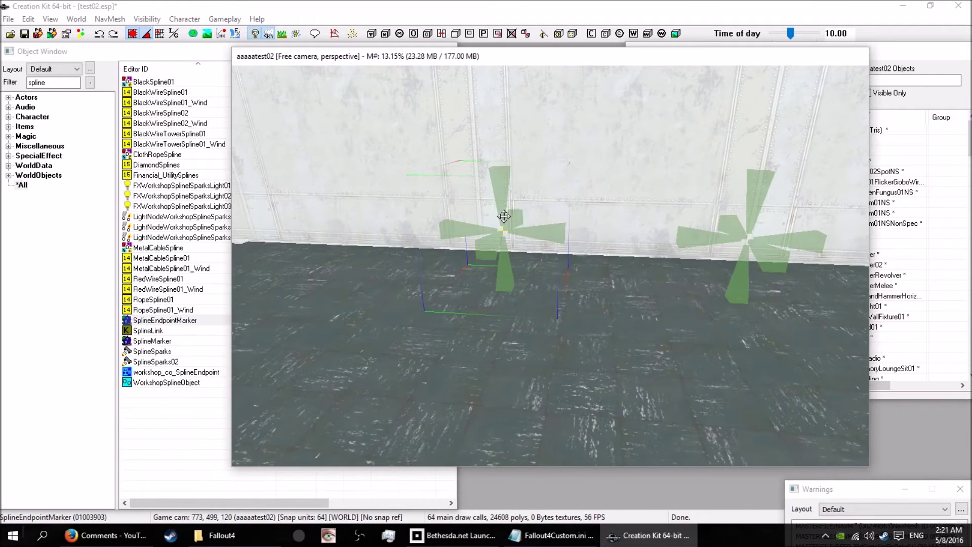
Select both spline endpoint markers and connect them with a RopeSpline01_Wind spline
{"action": "left_click", "coordinate": [754, 217]}
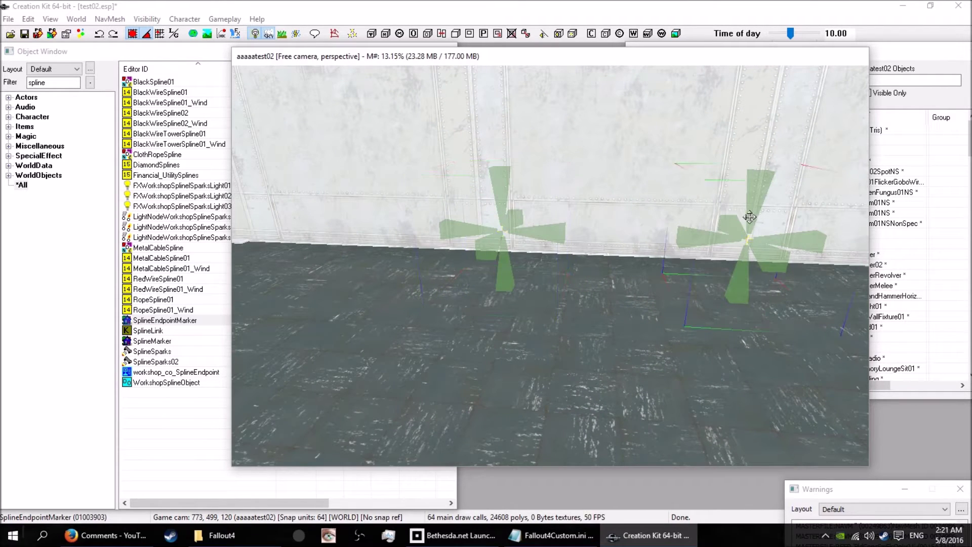
{"action": "left_click", "coordinate": [504, 202], "text": "ctrl"}
{"action": "key", "text": "2"}
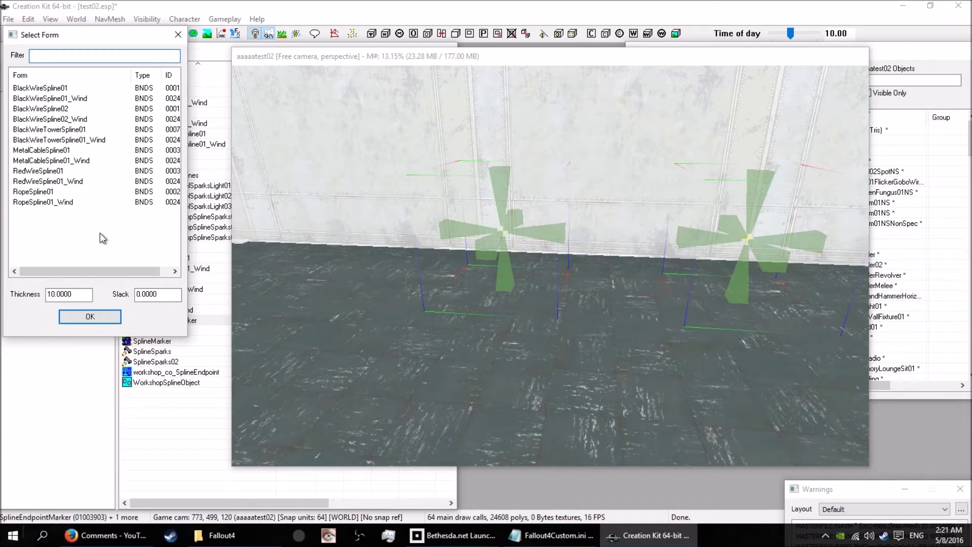
{"action": "left_click", "coordinate": [55, 202]}
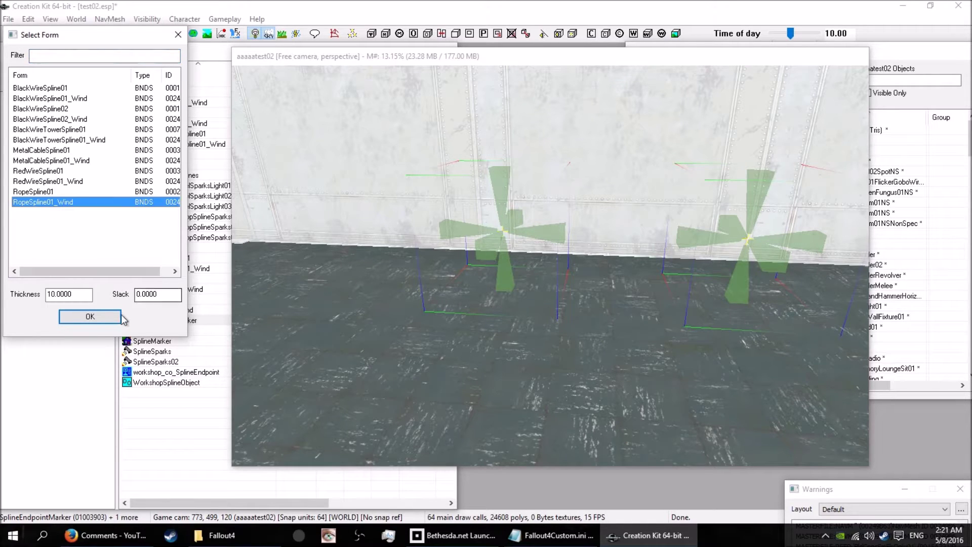
{"action": "left_click", "coordinate": [90, 316]}
Inspect the rope spline's reference properties and its base object's BendableSpline settings, leaving both unchanged
{"action": "middle_click_drag", "start_coordinate": [586, 256], "coordinate": [209, 272], "text": "shift"}
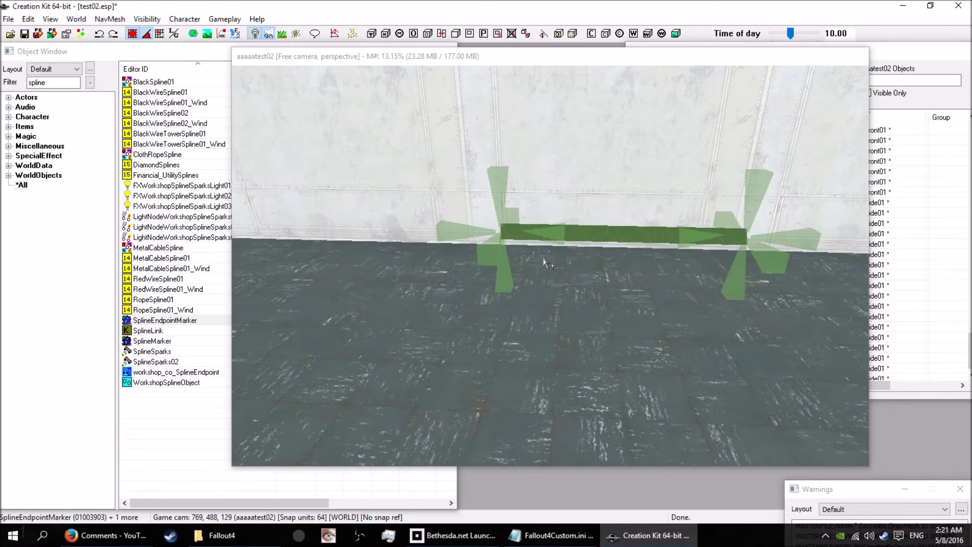
{"action": "double_click", "coordinate": [610, 238]}
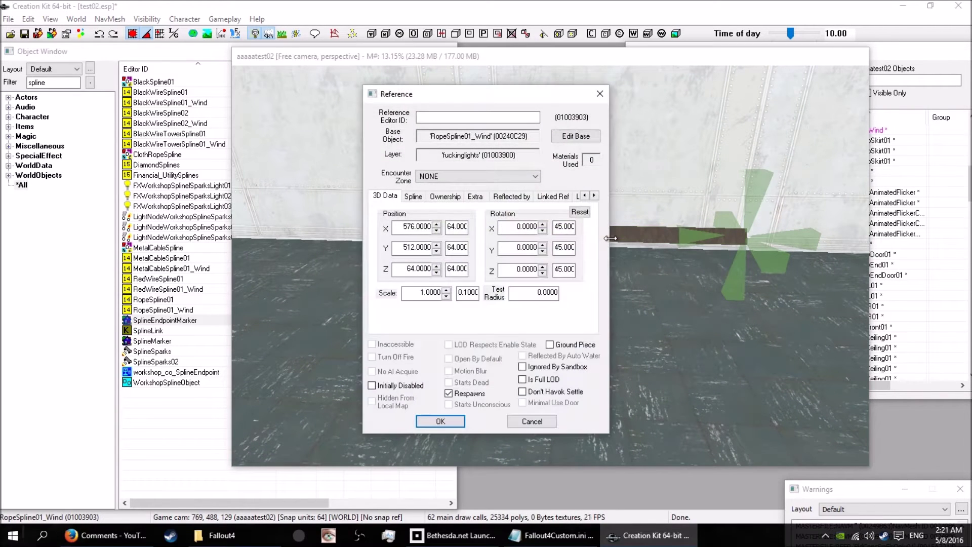
{"action": "left_click", "coordinate": [567, 137]}
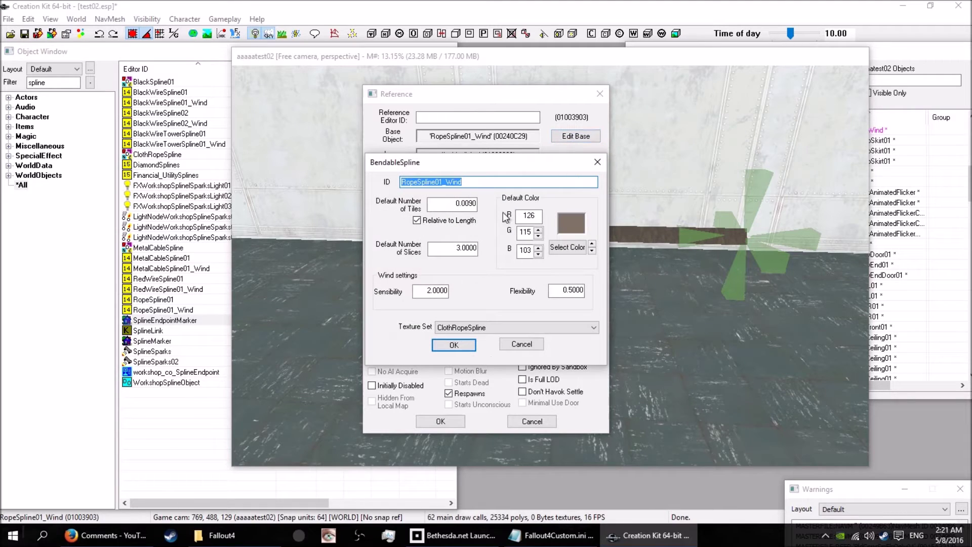
{"action": "left_click", "coordinate": [522, 345]}
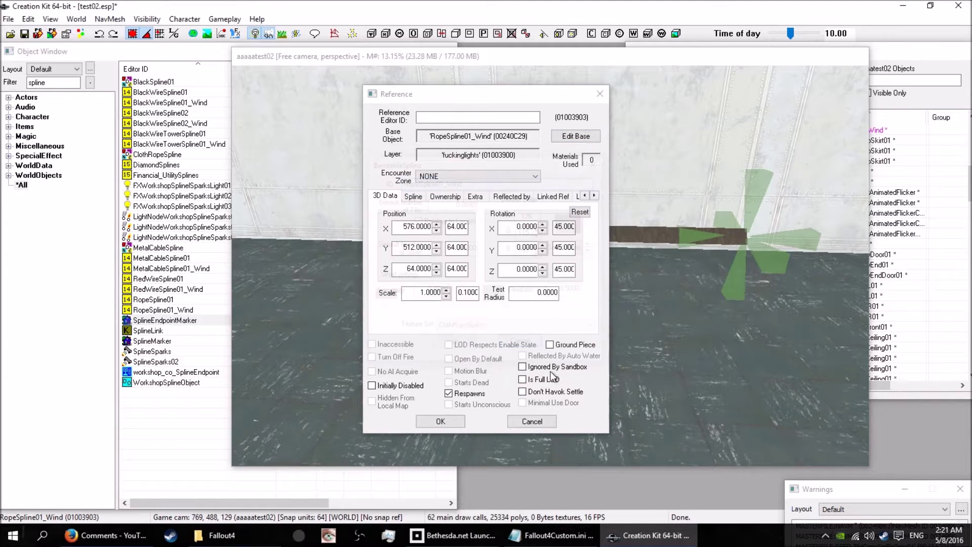
{"action": "left_click", "coordinate": [532, 422]}
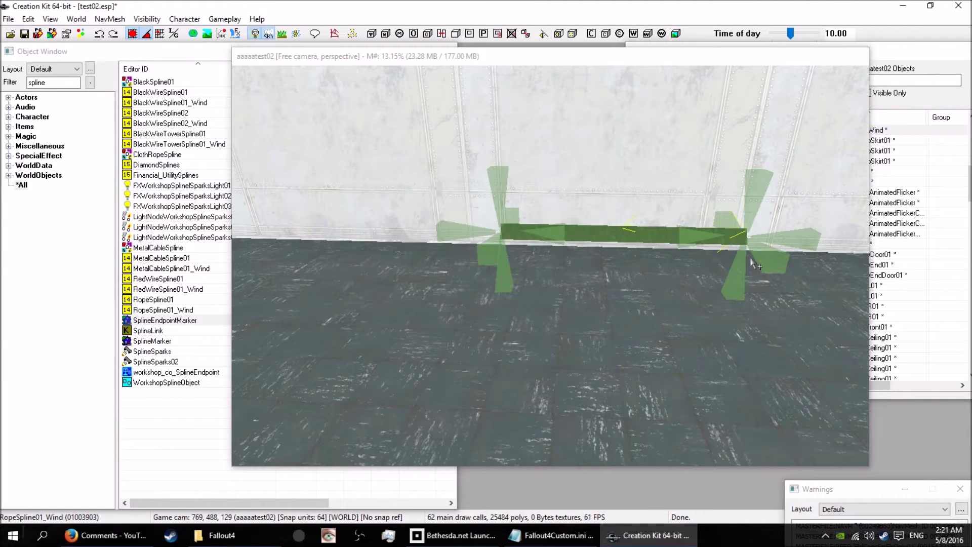
Set the Slack of the RopeSpline01_Wind reference between the two endpoint markers to 5
{"action": "double_click", "coordinate": [607, 235]}
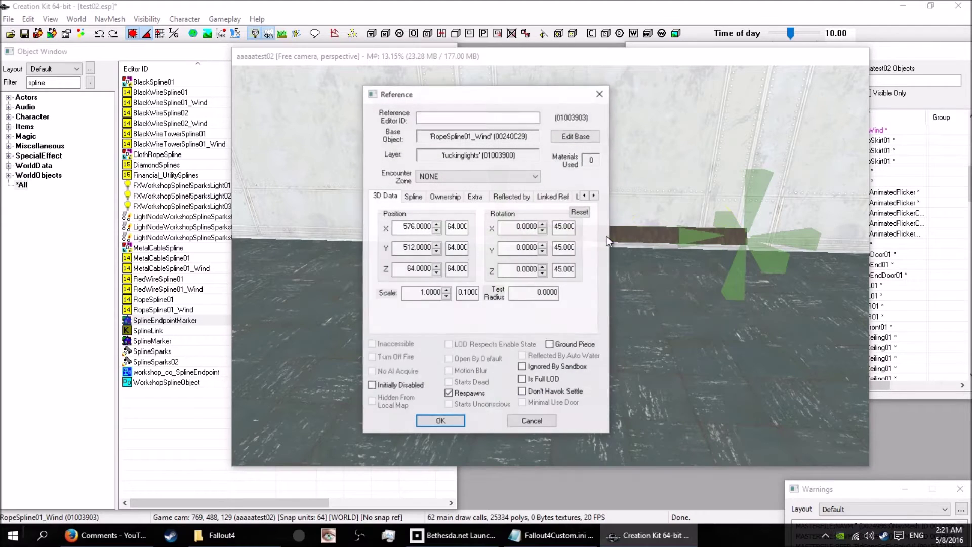
{"action": "left_click", "coordinate": [412, 197]}
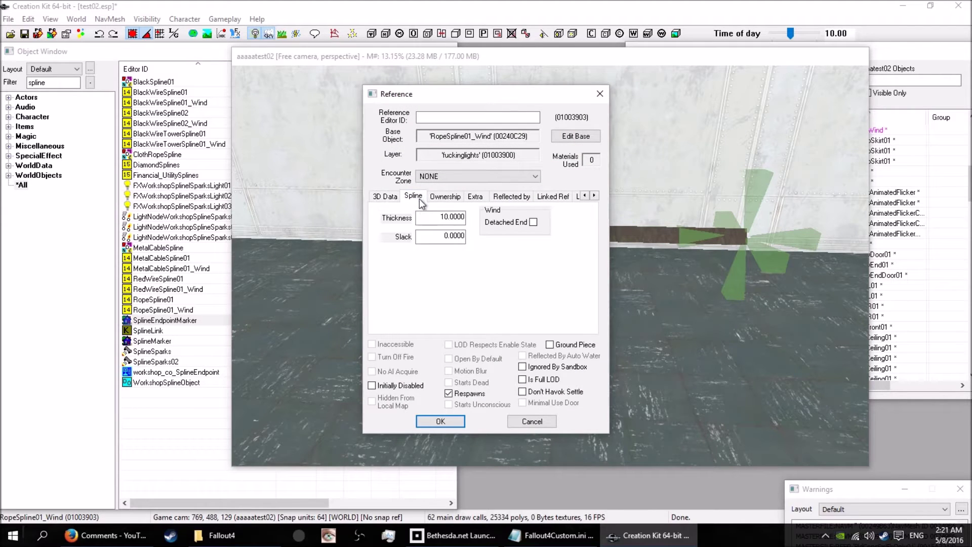
{"action": "double_click", "coordinate": [431, 241]}
{"action": "type", "text": "5"}
{"action": "left_click", "coordinate": [457, 422]}
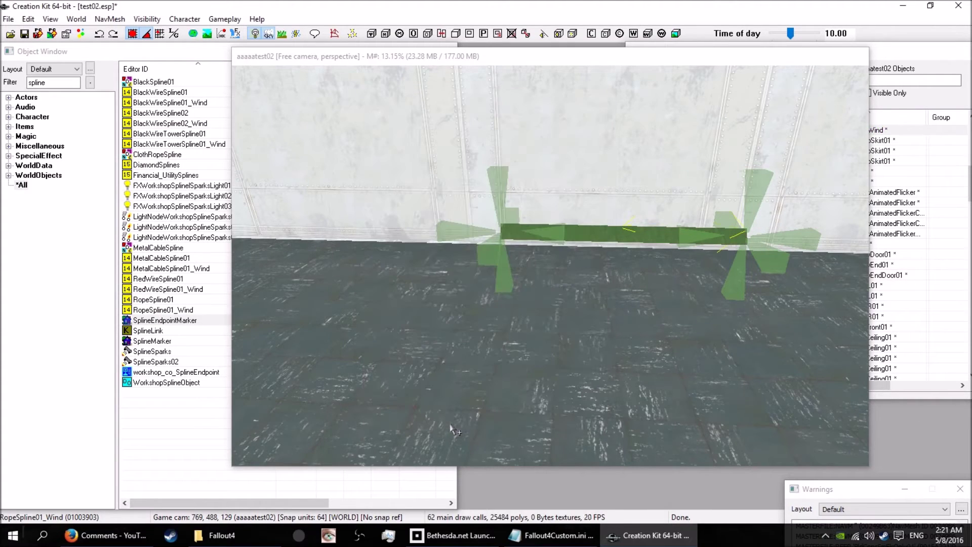
Raise both spline endpoint markers up the wall to about the same height and make the hanging rope thinner
{"action": "left_click", "coordinate": [755, 212]}
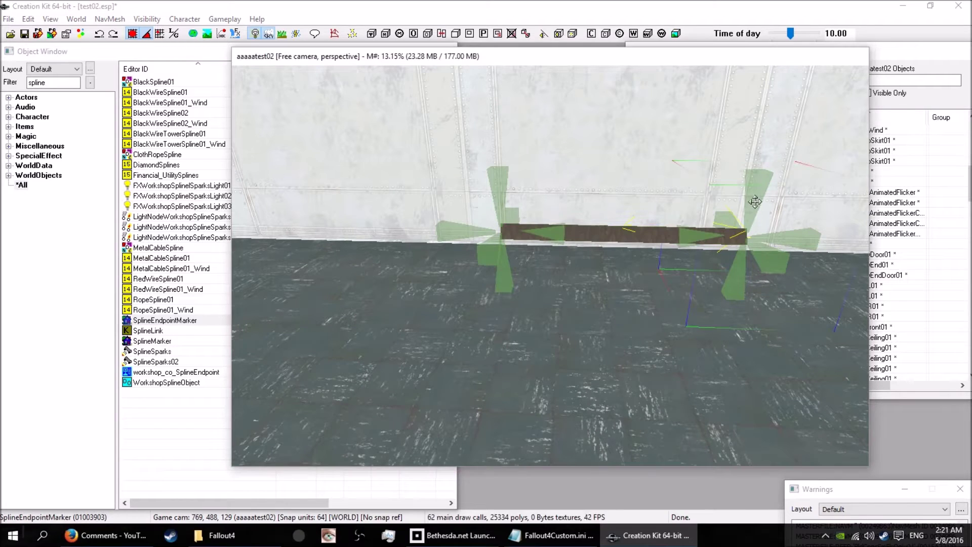
{"action": "mouse_move", "coordinate": [756, 211]}
{"action": "left_mouse_down"}
{"action": "mouse_move", "coordinate": [863, 217]}
{"action": "mouse_move", "coordinate": [755, 211]}
{"action": "mouse_move", "coordinate": [783, 76]}
{"action": "left_mouse_up"}
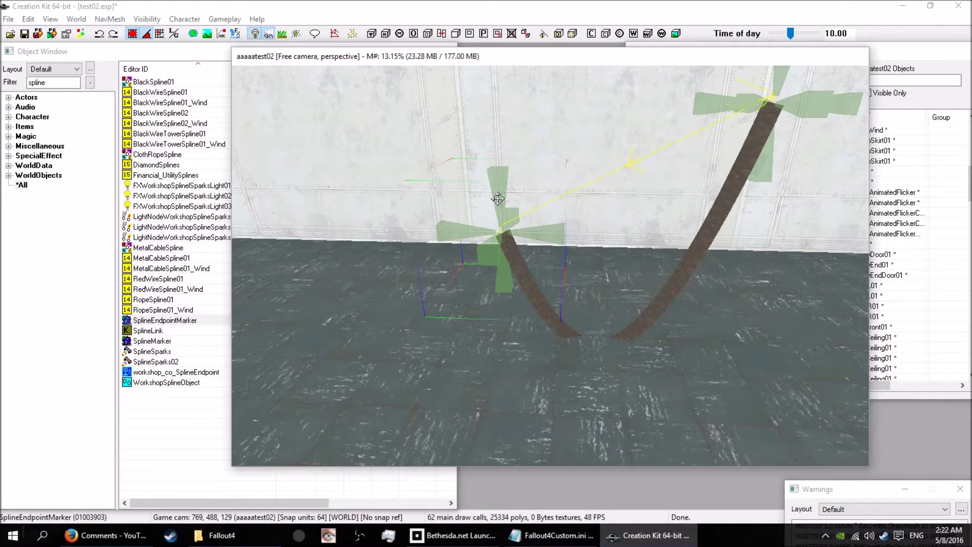
{"action": "left_click_drag", "start_coordinate": [498, 199], "coordinate": [494, 84]}
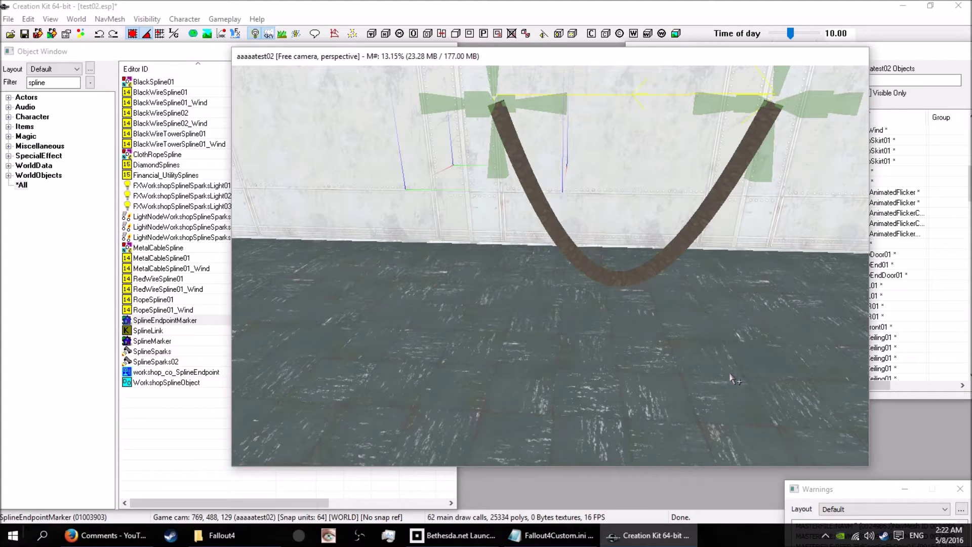
{"action": "left_click", "coordinate": [570, 245]}
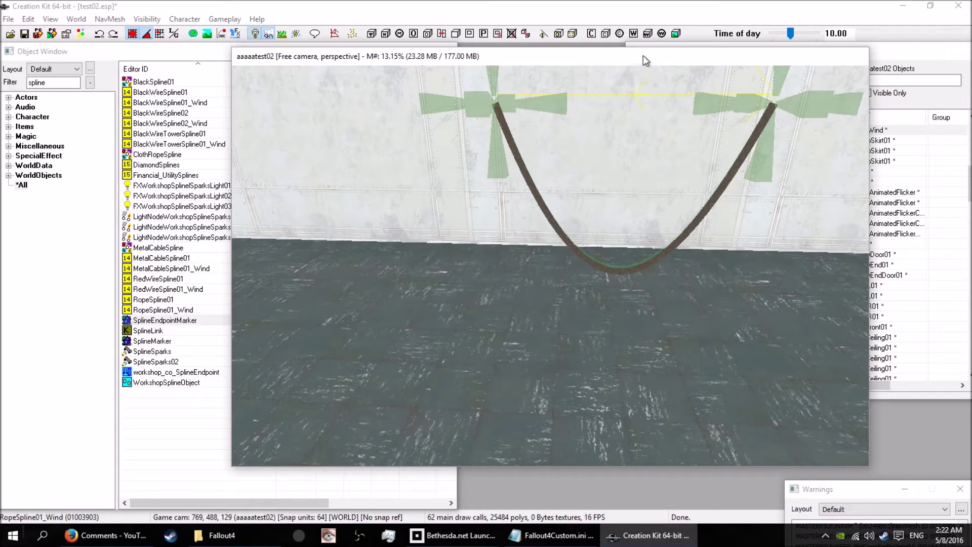
Delete both spline endpoint markers and the rope spline hanging between them
{"action": "left_click", "coordinate": [793, 106]}
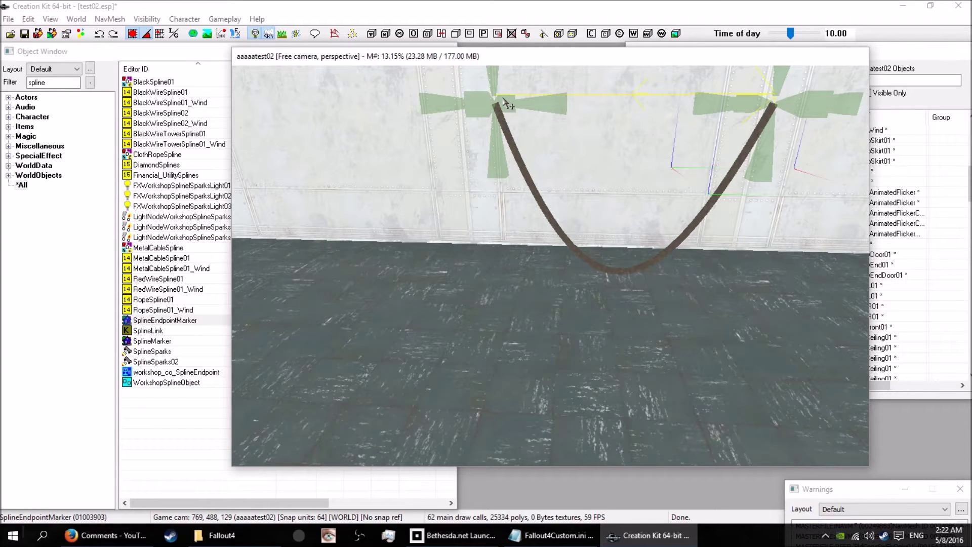
{"action": "left_click", "coordinate": [476, 106]}
{"action": "left_click", "coordinate": [812, 108]}
{"action": "left_click", "coordinate": [642, 268]}
{"action": "key", "text": "Delete"}
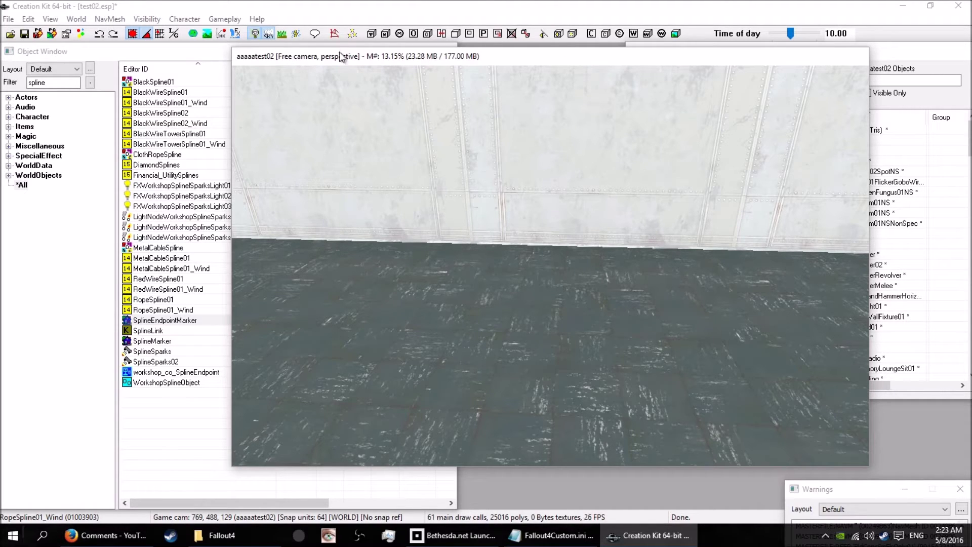
Look up the spline hotkey by filtering the Render Window Hotkeys list for "spline", and close the list
{"action": "left_click", "coordinate": [94, 3]}
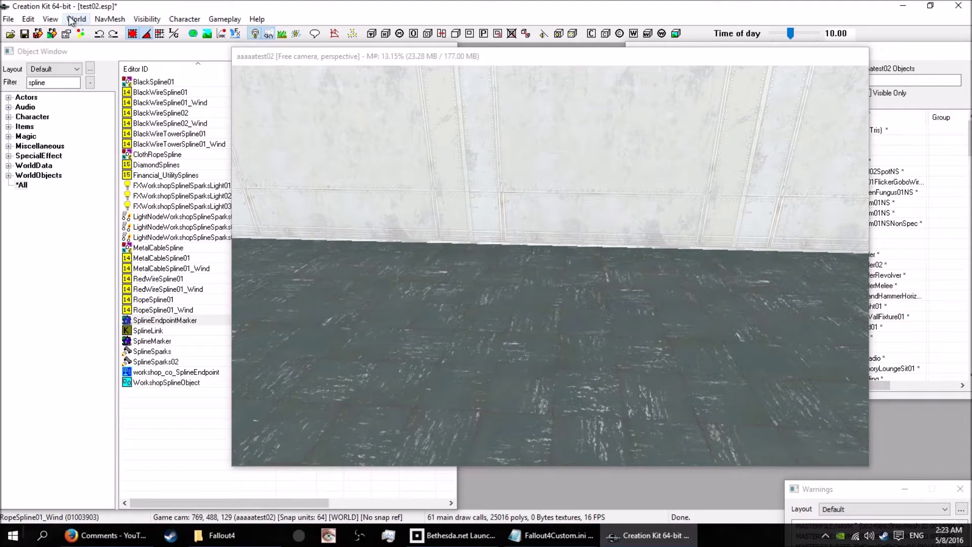
{"action": "left_click", "coordinate": [28, 19]}
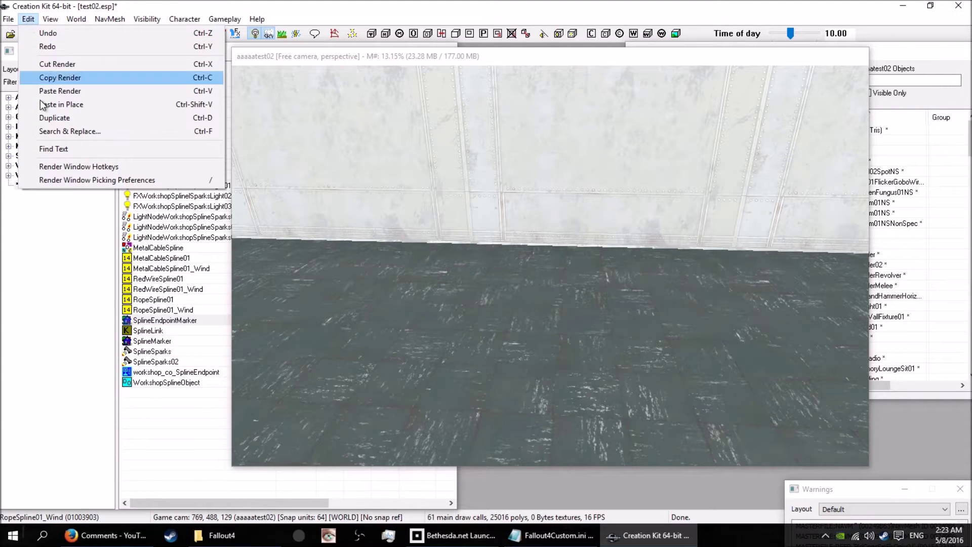
{"action": "left_click", "coordinate": [87, 168]}
{"action": "left_click", "coordinate": [261, 360]}
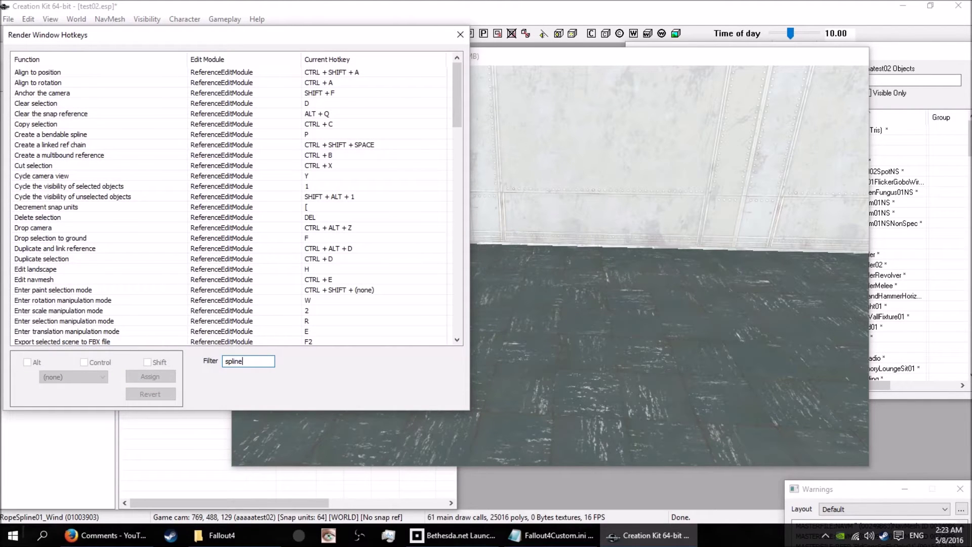
{"action": "type", "text": "spline"}
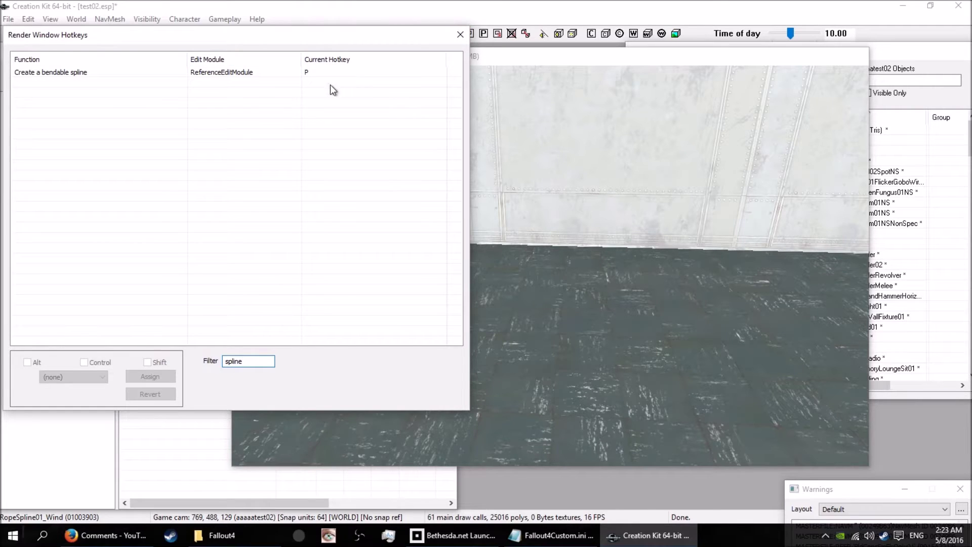
{"action": "left_click", "coordinate": [456, 36]}
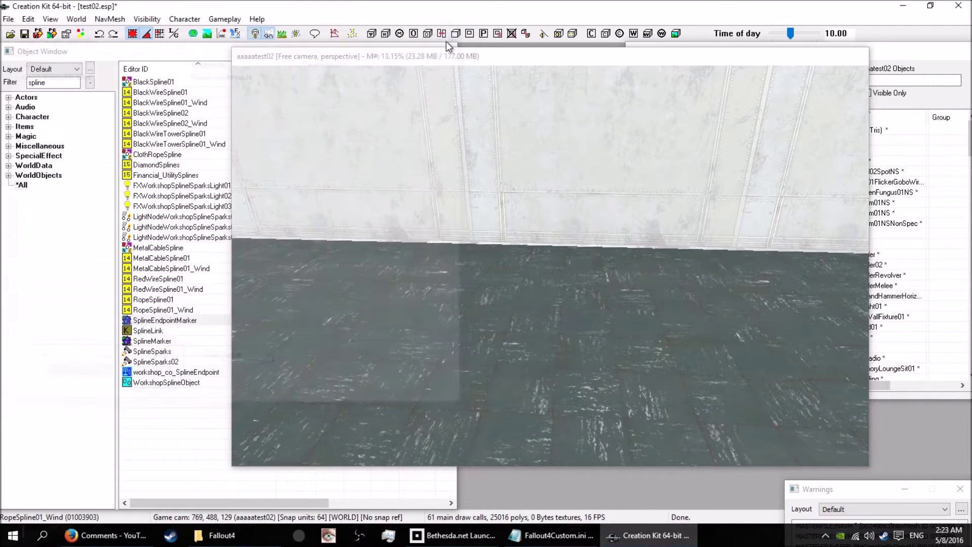
Reopen the unfiltered Render Window Hotkeys list and look through to its last entries
{"action": "left_click", "coordinate": [28, 19]}
{"action": "left_click", "coordinate": [96, 171]}
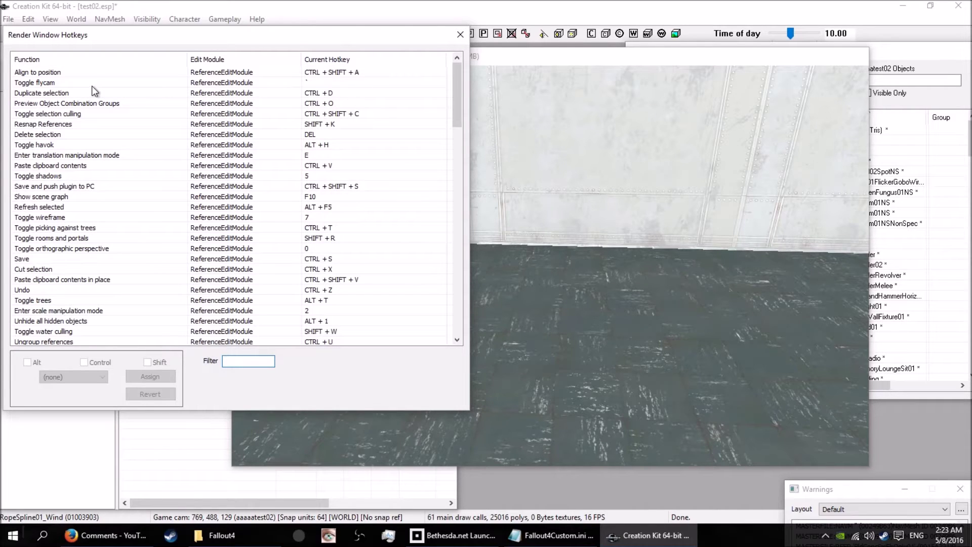
{"action": "left_click_drag", "start_coordinate": [455, 93], "coordinate": [450, 309]}
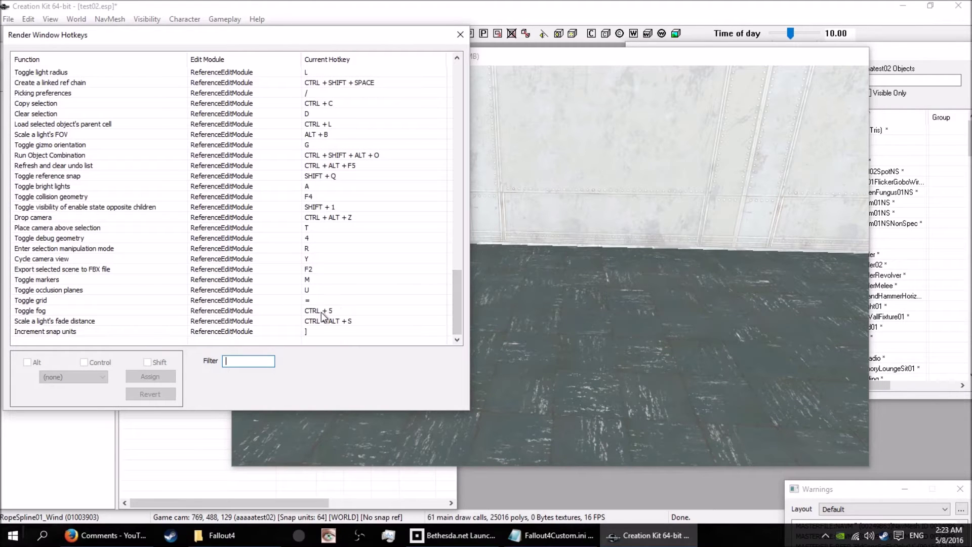
Turn off bright lights in the render window to show the whole cell with its placed lighting
{"action": "left_click", "coordinate": [584, 68]}
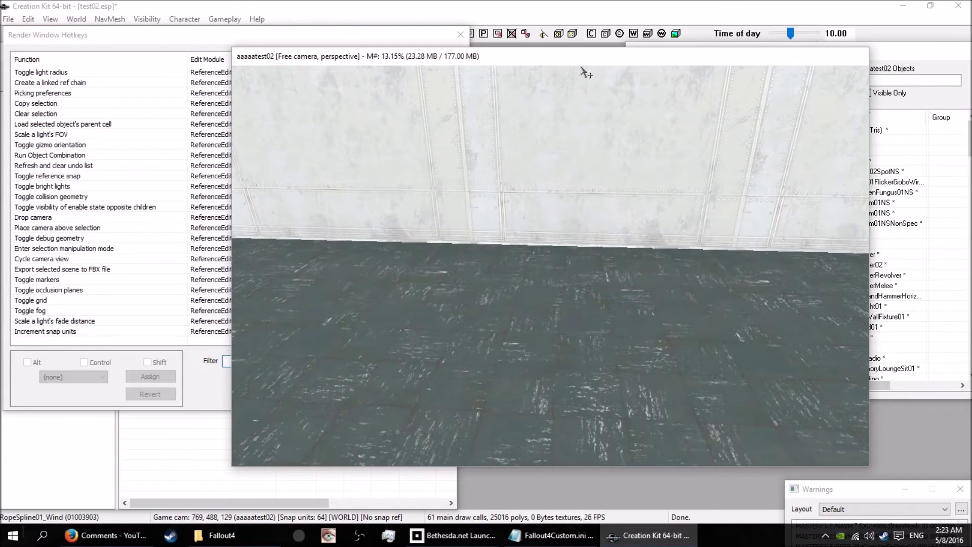
{"action": "scroll", "coordinate": [482, 290], "scroll_direction": "down", "scroll_amount": 4}
{"action": "scroll", "coordinate": [485, 295], "scroll_direction": "down", "scroll_amount": 3}
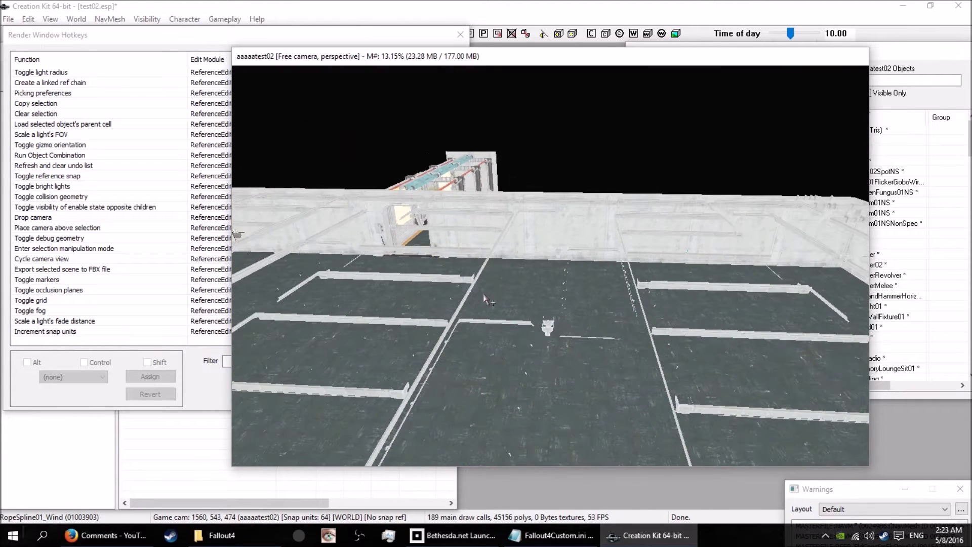
{"action": "scroll", "coordinate": [489, 328], "scroll_direction": "down", "scroll_amount": 1}
{"action": "key", "text": "a"}
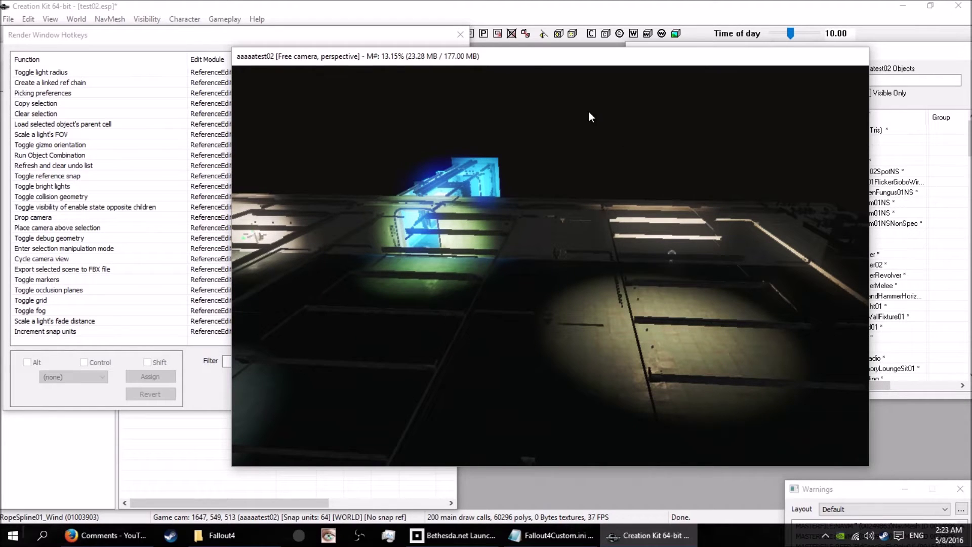
{"action": "middle_click_drag", "start_coordinate": [640, 242], "coordinate": [546, 253], "text": "shift"}
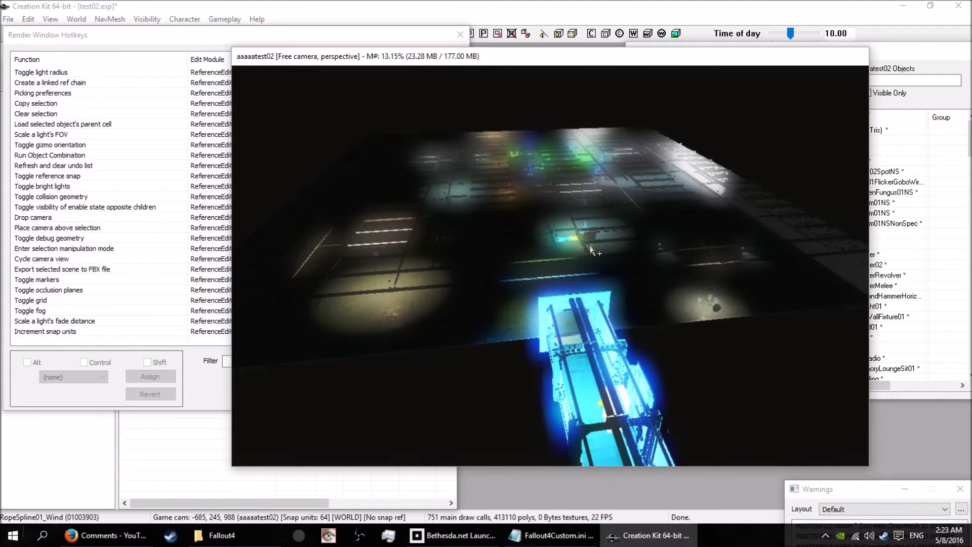
Examine the functions and key assignments throughout the Render Window Hotkeys list, and close it
{"action": "left_click", "coordinate": [128, 40]}
{"action": "scroll", "coordinate": [178, 212], "scroll_direction": "up", "scroll_amount": 1}
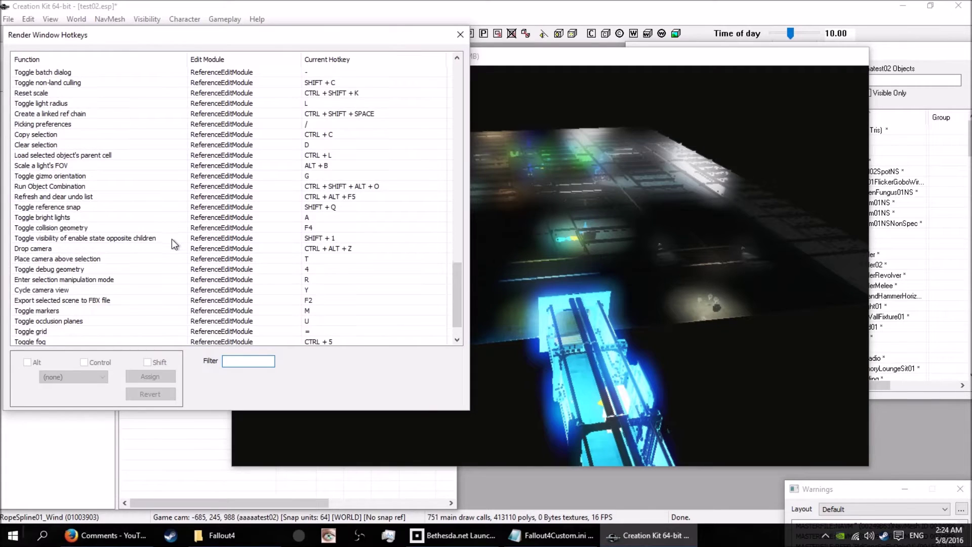
{"action": "scroll", "coordinate": [173, 243], "scroll_direction": "down", "scroll_amount": 1}
{"action": "scroll", "coordinate": [171, 241], "scroll_direction": "up", "scroll_amount": 20}
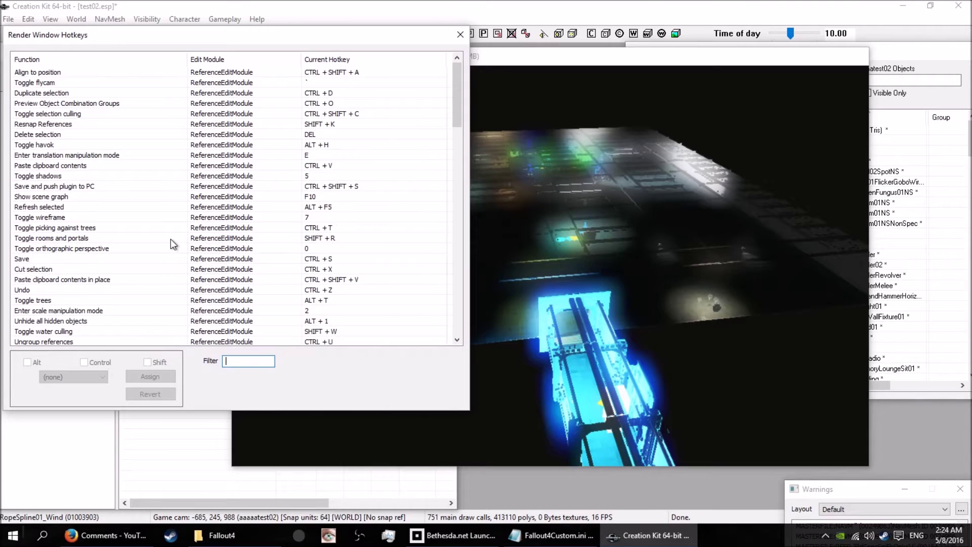
{"action": "scroll", "coordinate": [173, 244], "scroll_direction": "down", "scroll_amount": 2}
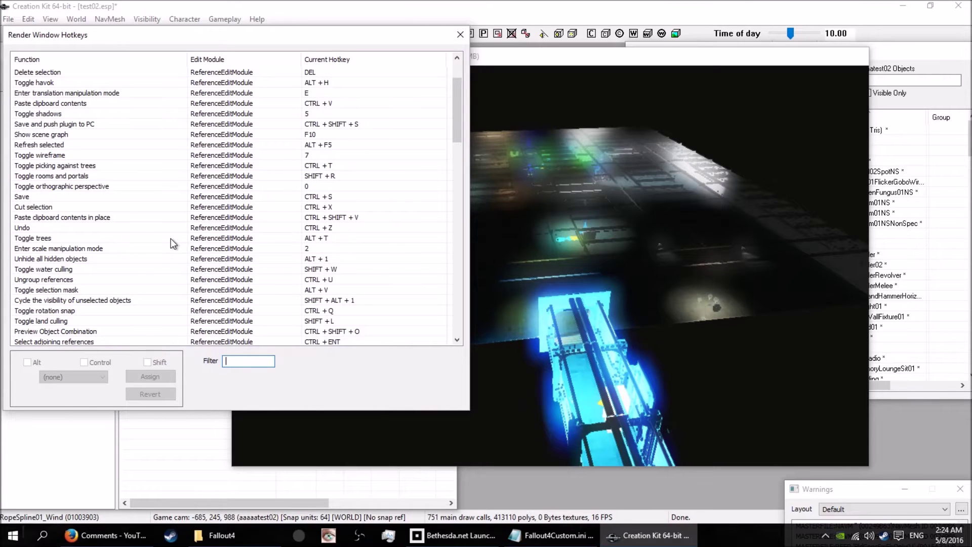
{"action": "scroll", "coordinate": [172, 244], "scroll_direction": "down", "scroll_amount": 12}
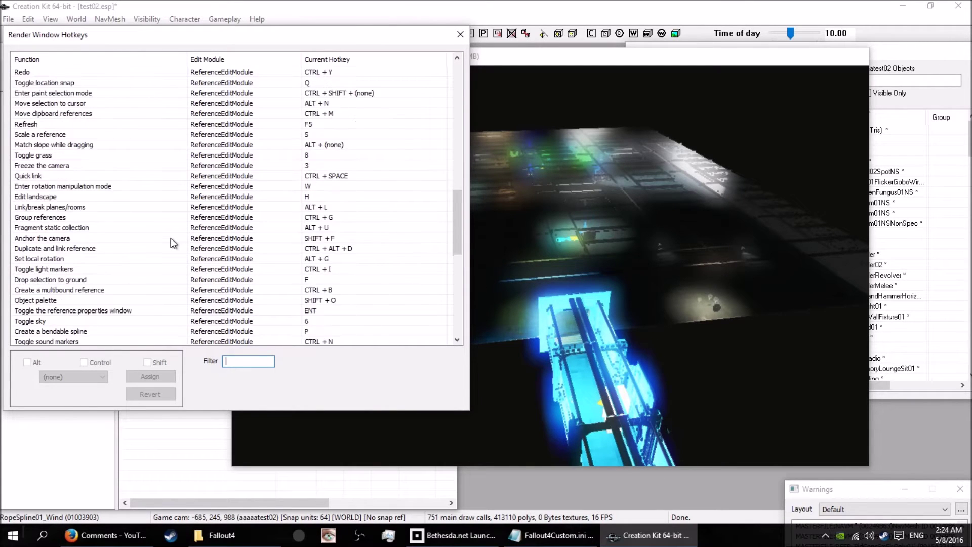
{"action": "scroll", "coordinate": [172, 243], "scroll_direction": "down", "scroll_amount": 10}
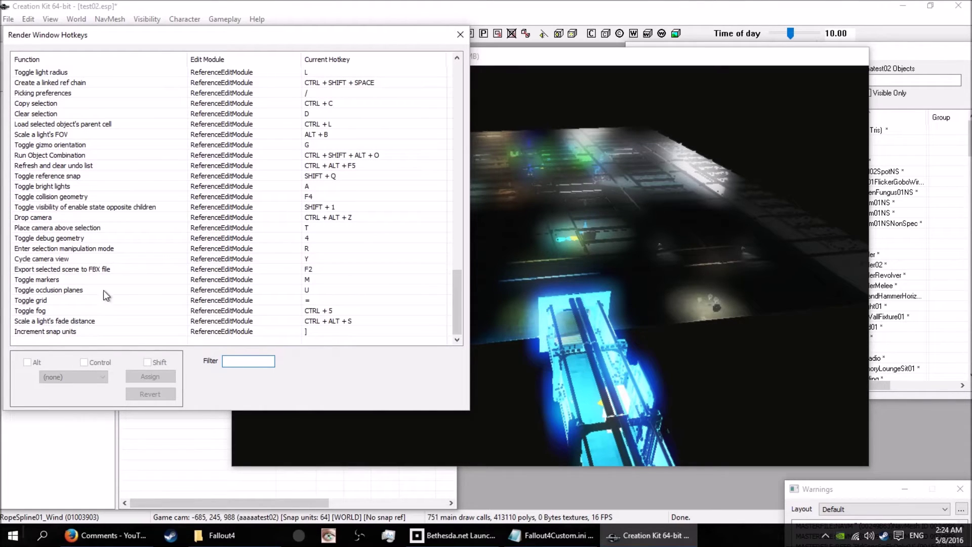
{"action": "scroll", "coordinate": [211, 262], "scroll_direction": "up", "scroll_amount": 20}
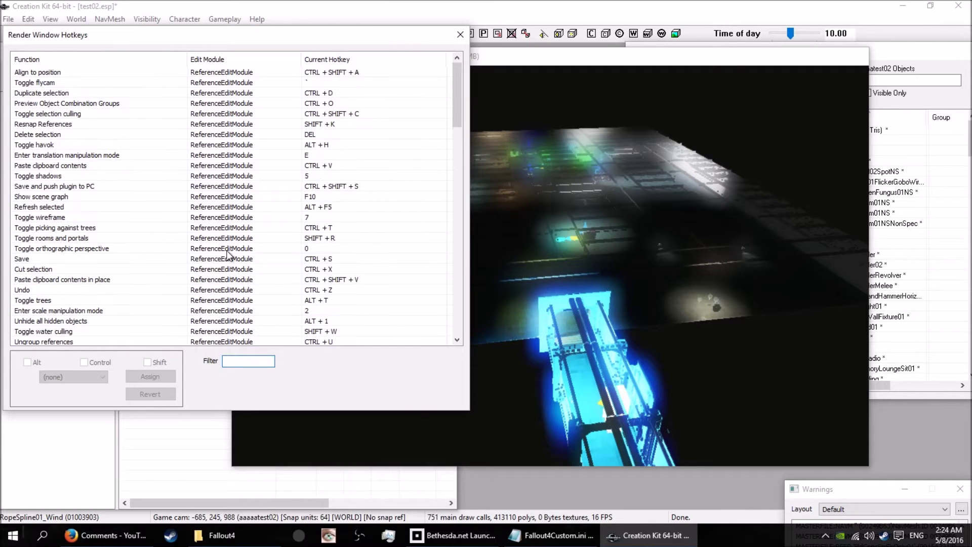
{"action": "left_click", "coordinate": [460, 35]}
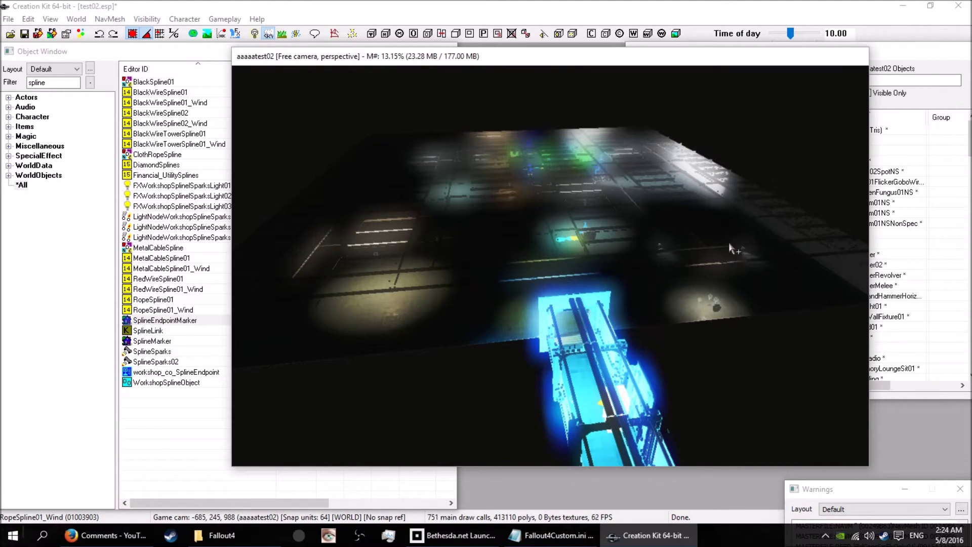
{"action": "mouse_move", "coordinate": [608, 247]}
{"action": "middle_mouse_down", "text": "shift"}
{"action": "mouse_move", "coordinate": [622, 257]}
{"action": "mouse_move", "coordinate": [656, 255]}
{"action": "mouse_move", "coordinate": [624, 257]}
{"action": "middle_mouse_up", "text": "shift"}
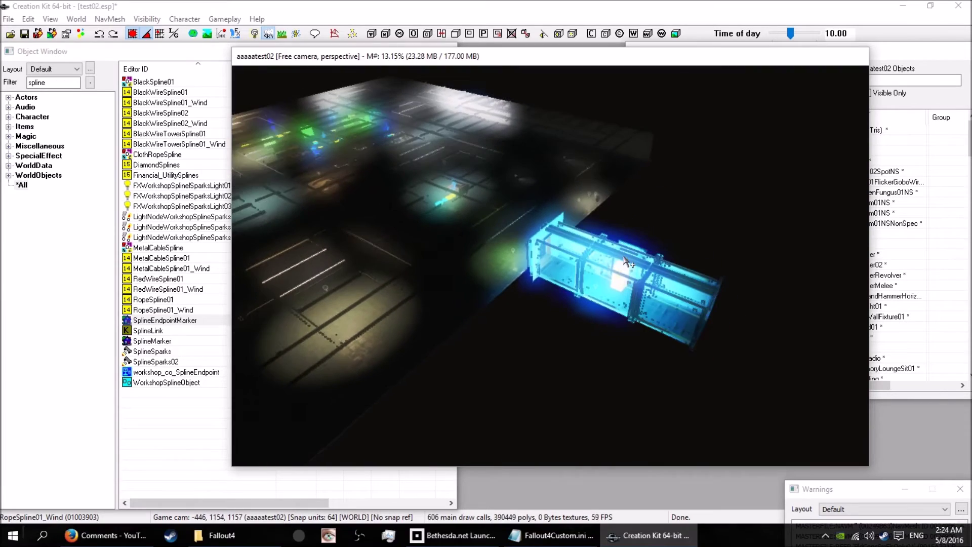
{"action": "middle_click_drag", "start_coordinate": [435, 217], "coordinate": [471, 232]}
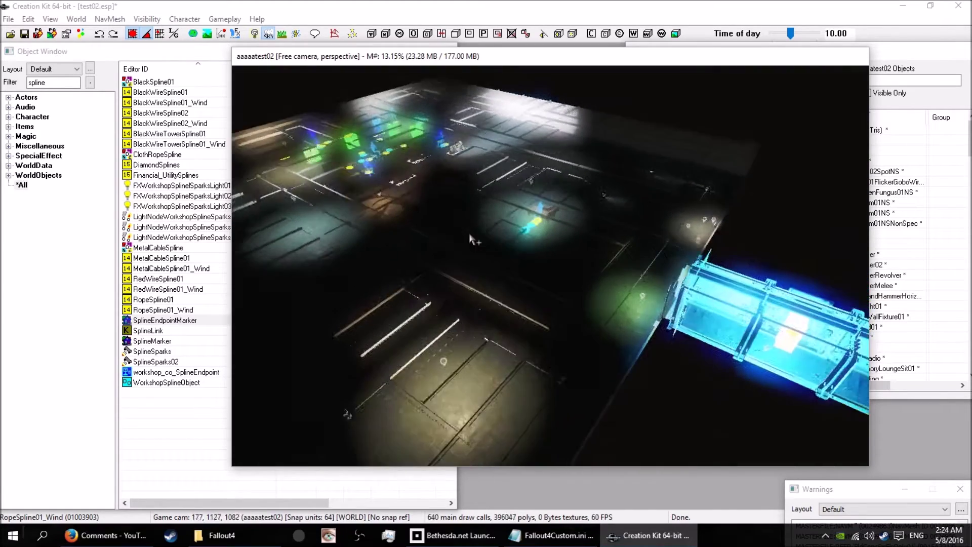
{"action": "scroll", "coordinate": [471, 231], "scroll_direction": "up", "scroll_amount": 3}
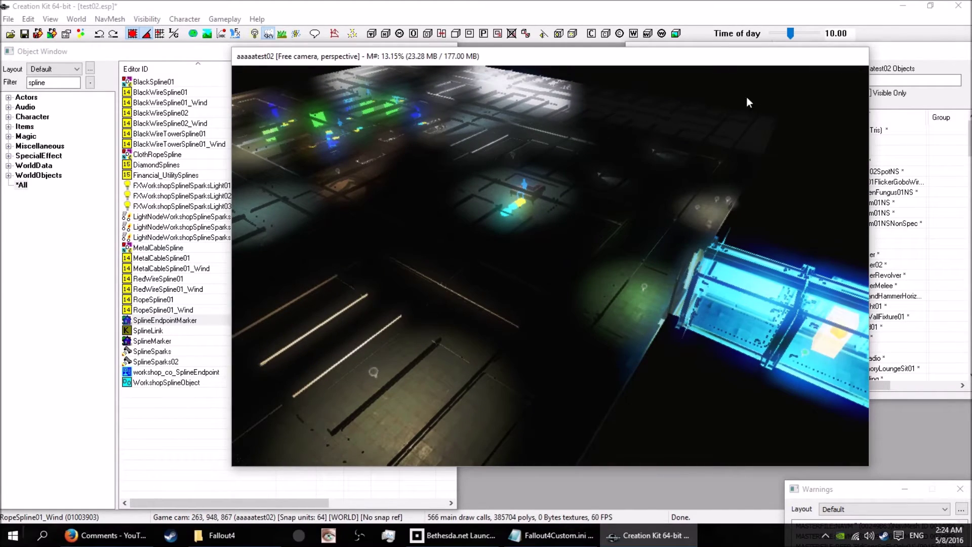
Switch the Cell View's world space to Commonwealth and wait for the program to respond
{"action": "left_click", "coordinate": [959, 54]}
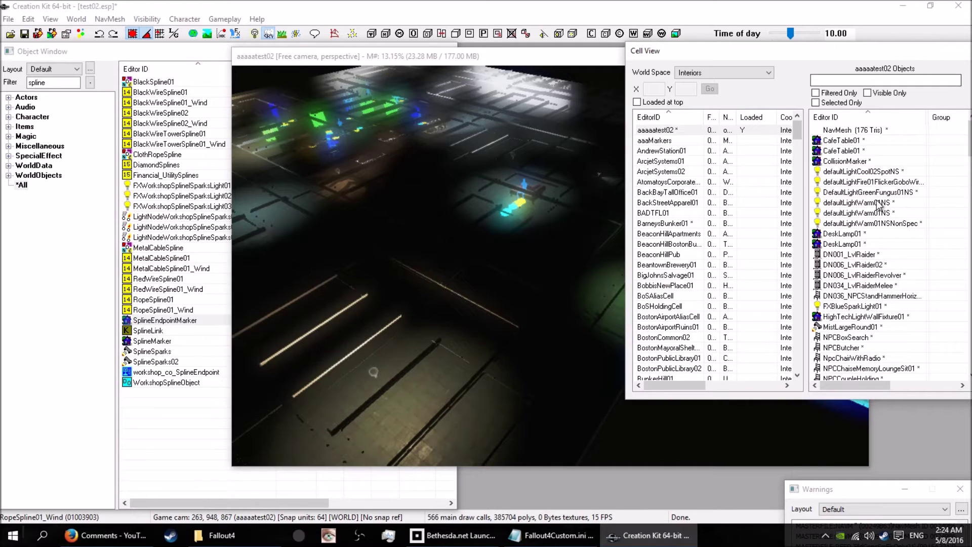
{"action": "left_click", "coordinate": [739, 75]}
{"action": "left_click", "coordinate": [712, 99]}
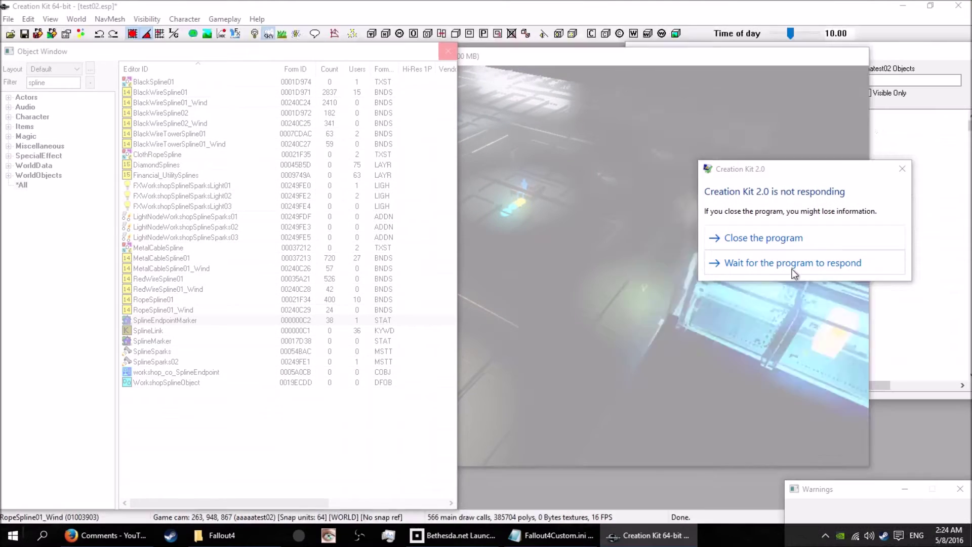
{"action": "left_click", "coordinate": [791, 265]}
Switch the world space to SanctuaryHillsWorld and load the PrewarPlayerHouse01 cell
{"action": "left_click", "coordinate": [719, 73]}
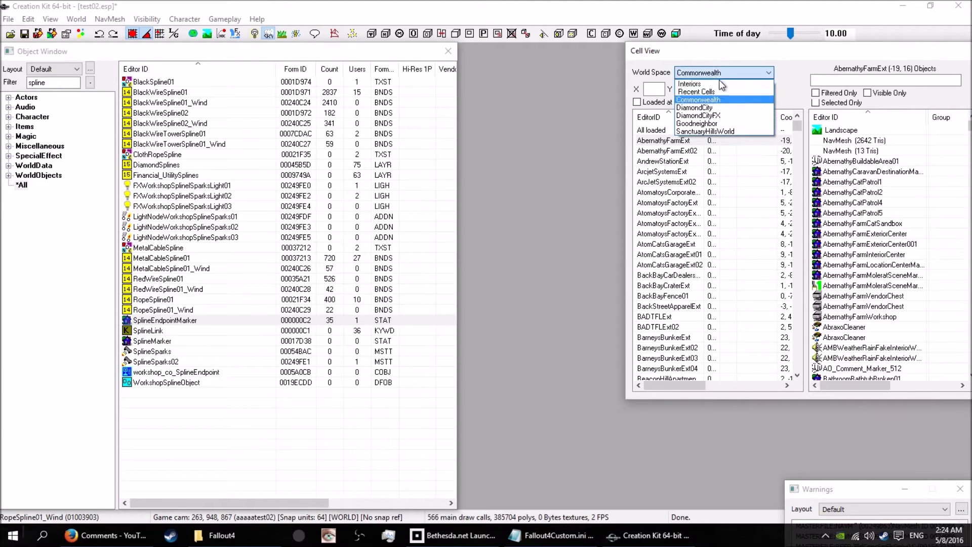
{"action": "left_click", "coordinate": [717, 132]}
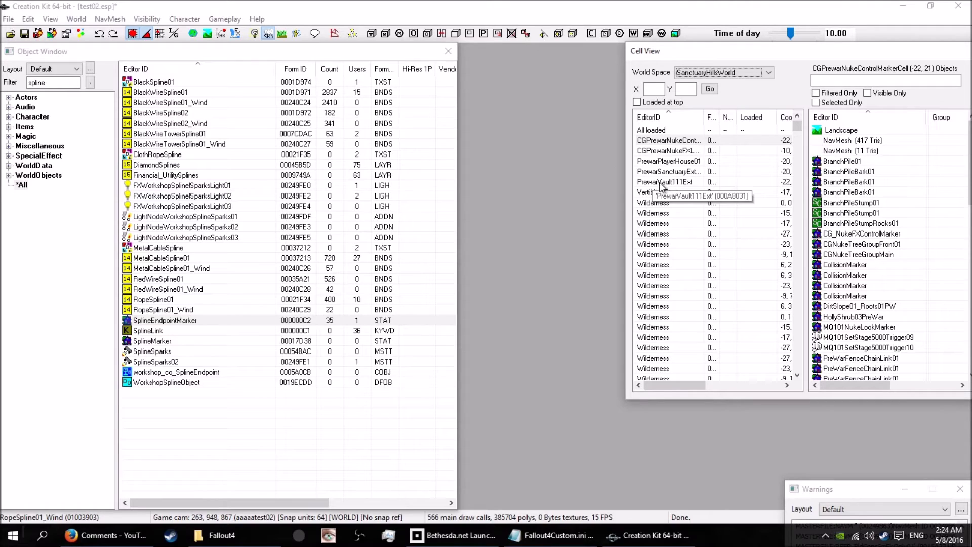
{"action": "double_click", "coordinate": [679, 161]}
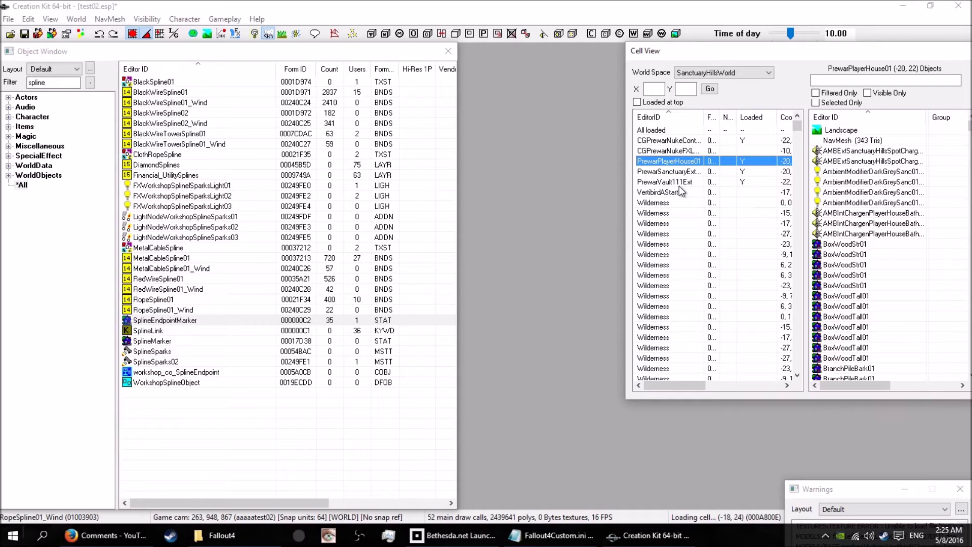
View the PrewarPlayerHouse01 cell in the render window and examine the yard, the front path and the laundry room
{"action": "double_click", "coordinate": [668, 162]}
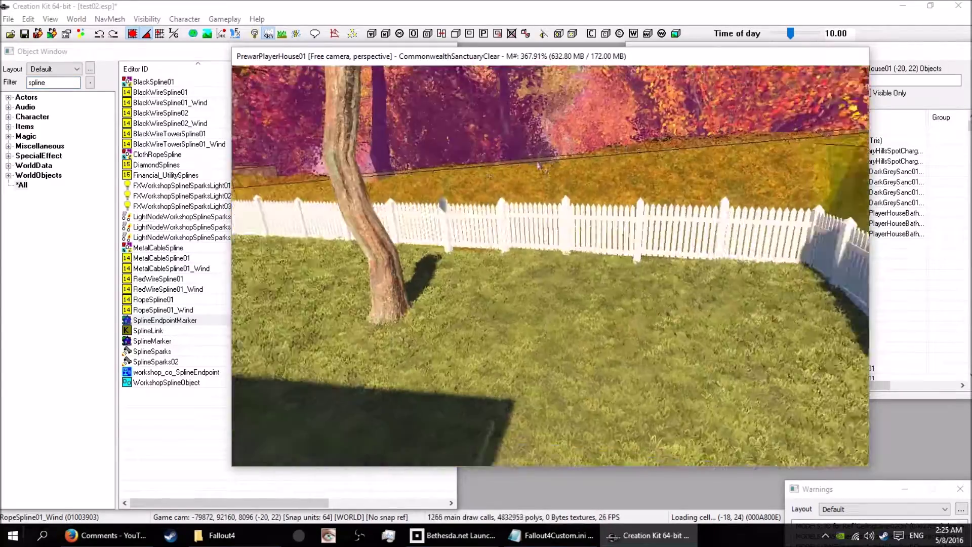
{"action": "middle_click_drag", "start_coordinate": [538, 165], "coordinate": [429, 177], "text": "shift"}
{"action": "scroll", "coordinate": [461, 161], "scroll_direction": "up", "scroll_amount": 2}
{"action": "scroll", "coordinate": [450, 178], "scroll_direction": "up", "scroll_amount": 2}
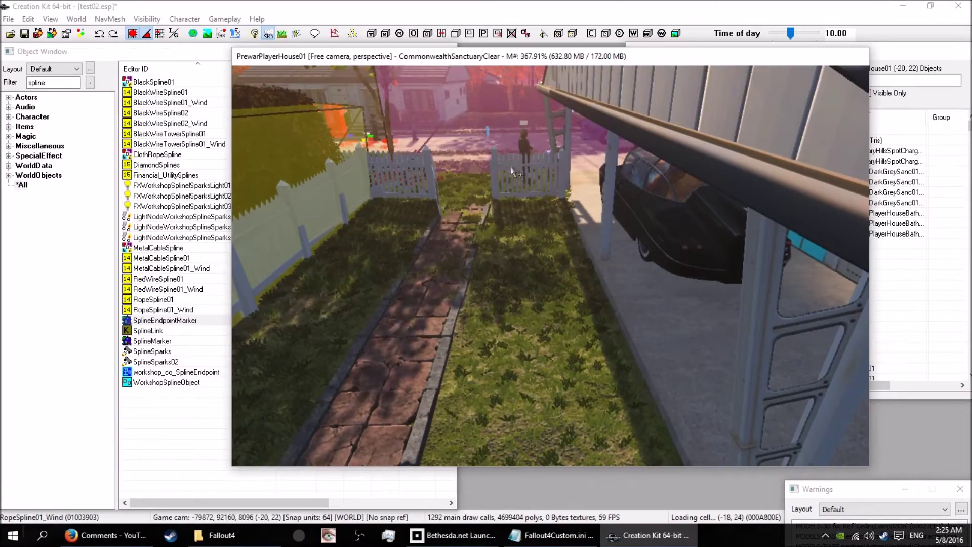
{"action": "middle_click_drag", "start_coordinate": [511, 167], "coordinate": [411, 173], "text": "shift"}
{"action": "scroll", "coordinate": [492, 171], "scroll_direction": "up", "scroll_amount": 4}
{"action": "scroll", "coordinate": [492, 171], "scroll_direction": "up", "scroll_amount": 2}
{"action": "scroll", "coordinate": [479, 177], "scroll_direction": "up", "scroll_amount": 2}
{"action": "scroll", "coordinate": [471, 181], "scroll_direction": "up", "scroll_amount": 2}
{"action": "scroll", "coordinate": [432, 172], "scroll_direction": "up", "scroll_amount": 2}
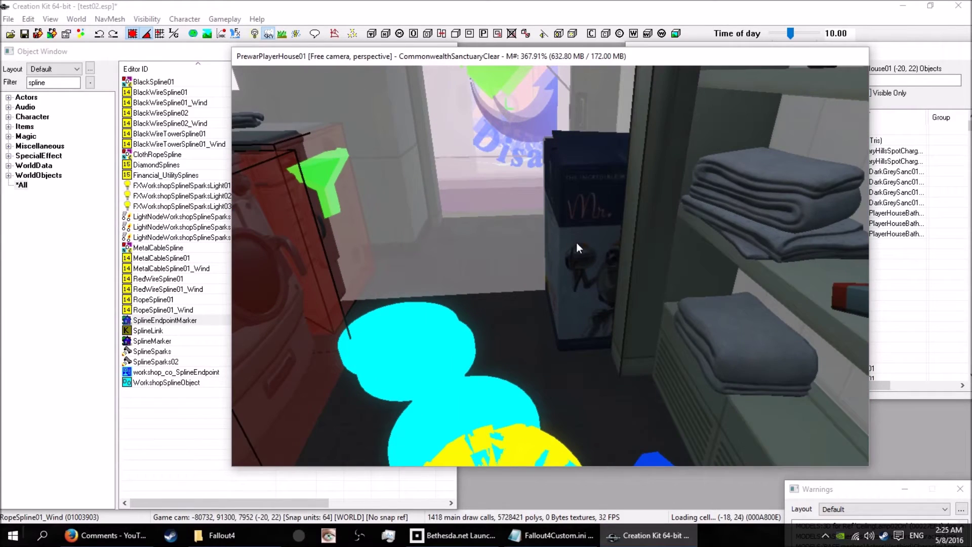
{"action": "scroll", "coordinate": [489, 190], "scroll_direction": "up", "scroll_amount": 3}
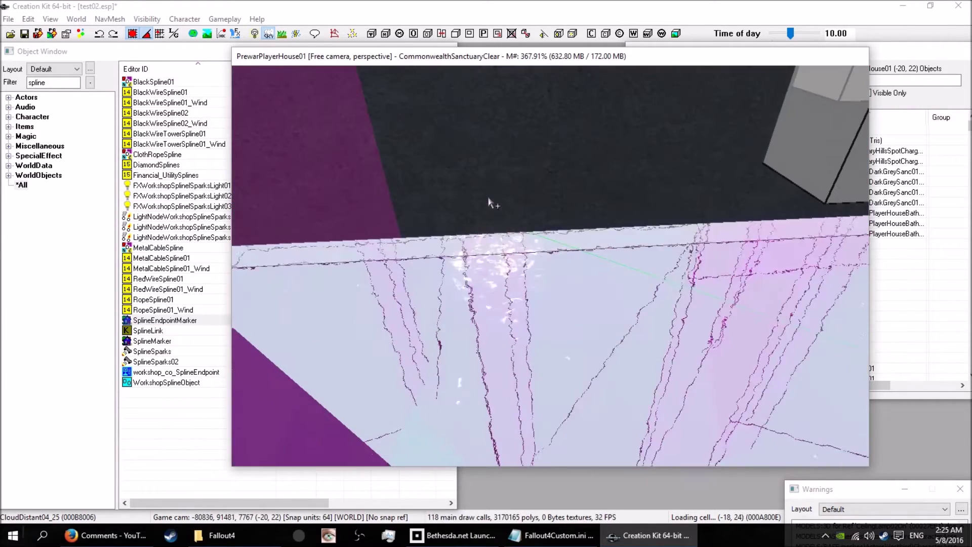
{"action": "scroll", "coordinate": [489, 197], "scroll_direction": "up", "scroll_amount": 5}
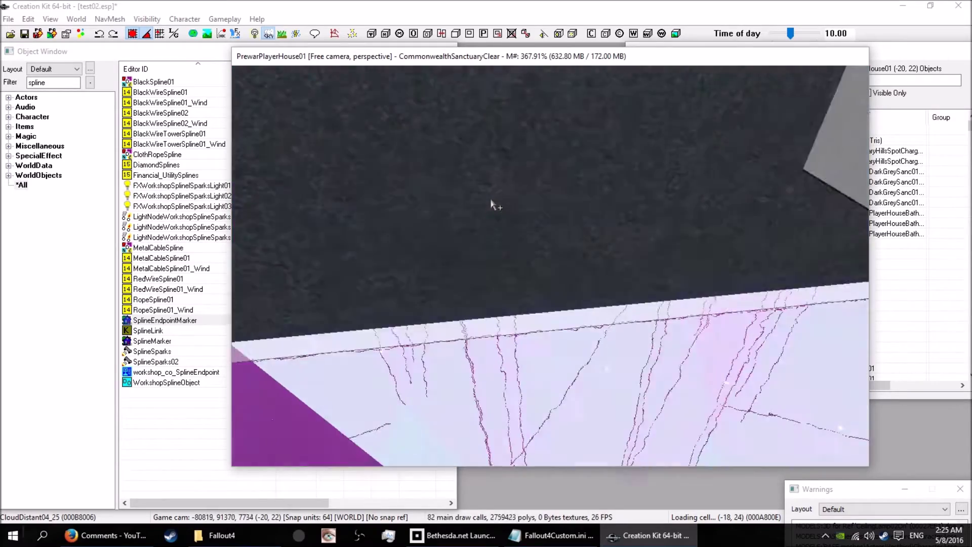
Examine the outside of the player house, including the patio, the back wall with its windows and the tiled roof
{"action": "scroll", "coordinate": [492, 202], "scroll_direction": "down", "scroll_amount": 1}
{"action": "scroll", "coordinate": [491, 201], "scroll_direction": "down", "scroll_amount": 4}
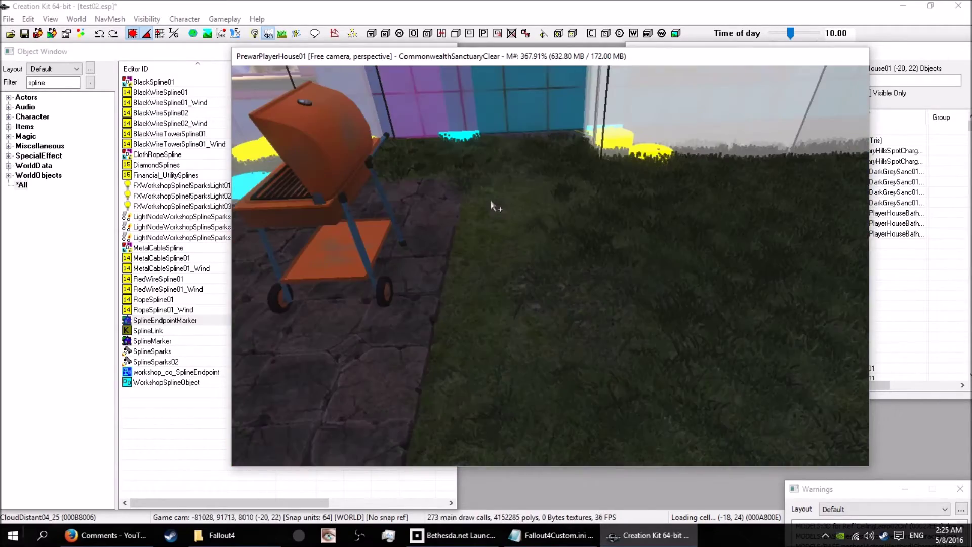
{"action": "scroll", "coordinate": [491, 201], "scroll_direction": "up", "scroll_amount": 3}
{"action": "scroll", "coordinate": [491, 201], "scroll_direction": "down", "scroll_amount": 5}
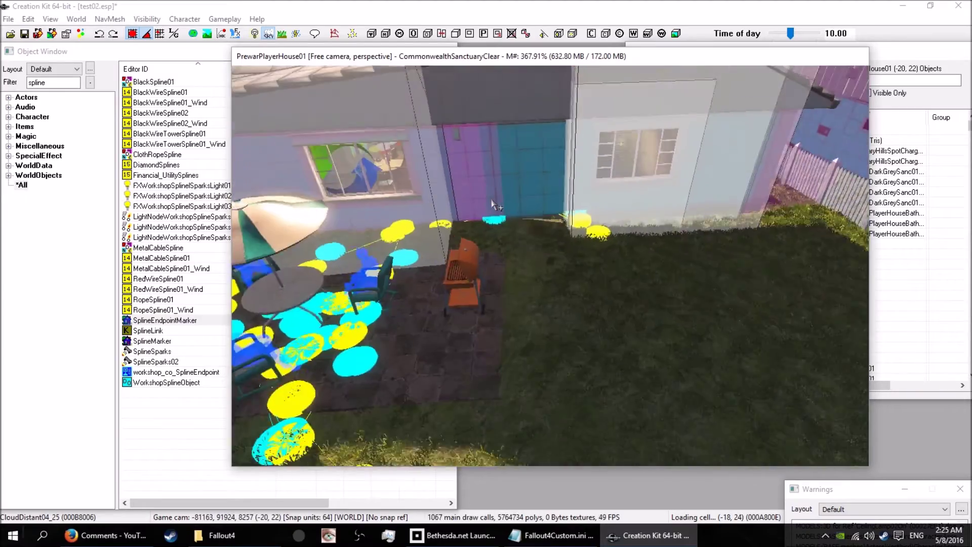
{"action": "scroll", "coordinate": [492, 203], "scroll_direction": "down", "scroll_amount": 3}
{"action": "scroll", "coordinate": [492, 202], "scroll_direction": "up", "scroll_amount": 3}
{"action": "middle_click_drag", "start_coordinate": [492, 203], "coordinate": [466, 164]}
{"action": "scroll", "coordinate": [465, 163], "scroll_direction": "down", "scroll_amount": 3}
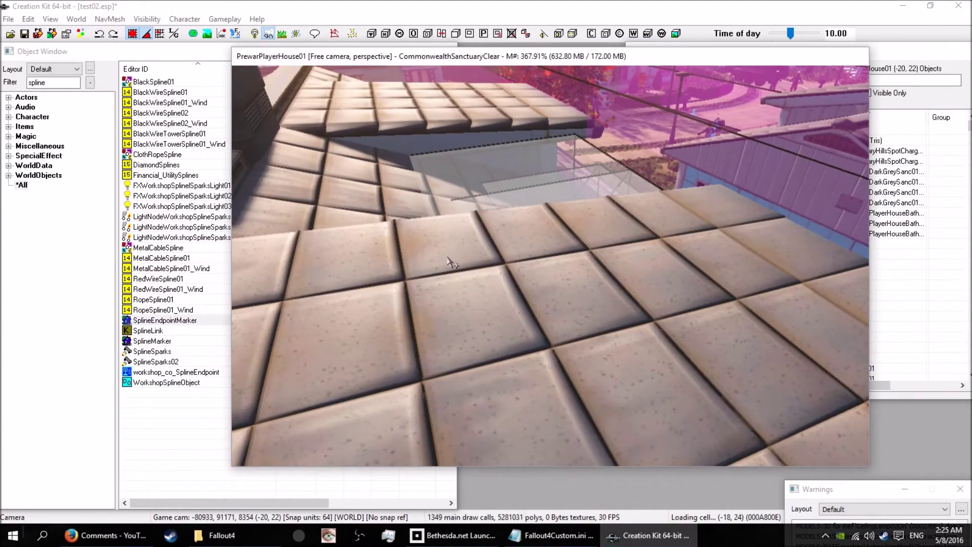
{"action": "scroll", "coordinate": [463, 262], "scroll_direction": "up", "scroll_amount": 3}
{"action": "scroll", "coordinate": [466, 260], "scroll_direction": "up", "scroll_amount": 3}
{"action": "scroll", "coordinate": [437, 262], "scroll_direction": "down", "scroll_amount": 5}
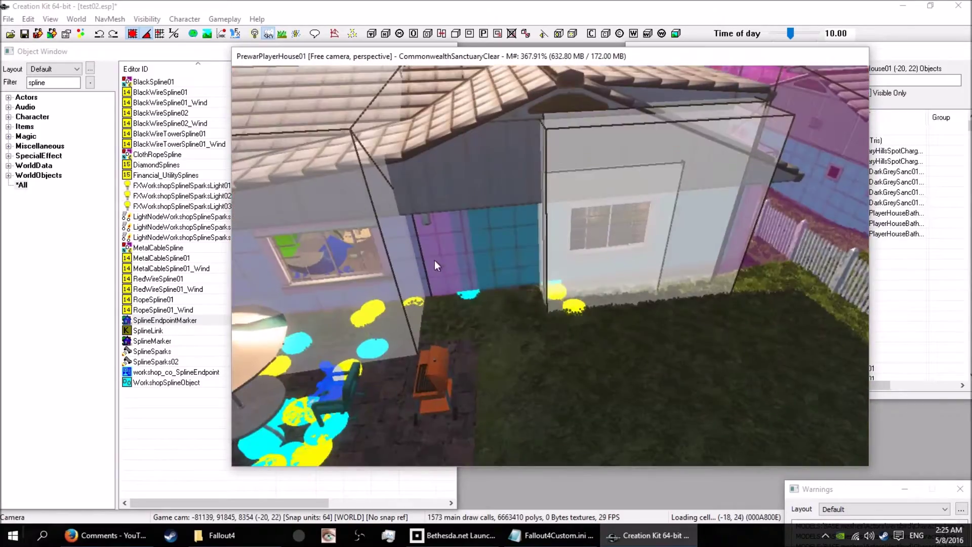
{"action": "scroll", "coordinate": [438, 261], "scroll_direction": "up", "scroll_amount": 5}
{"action": "mouse_move", "coordinate": [480, 258]}
{"action": "middle_mouse_down"}
{"action": "mouse_move", "coordinate": [524, 269]}
{"action": "mouse_move", "coordinate": [455, 278]}
{"action": "mouse_move", "coordinate": [500, 288]}
{"action": "mouse_move", "coordinate": [511, 297]}
{"action": "mouse_move", "coordinate": [474, 301]}
{"action": "mouse_move", "coordinate": [482, 318]}
{"action": "mouse_move", "coordinate": [511, 320]}
{"action": "middle_mouse_up"}
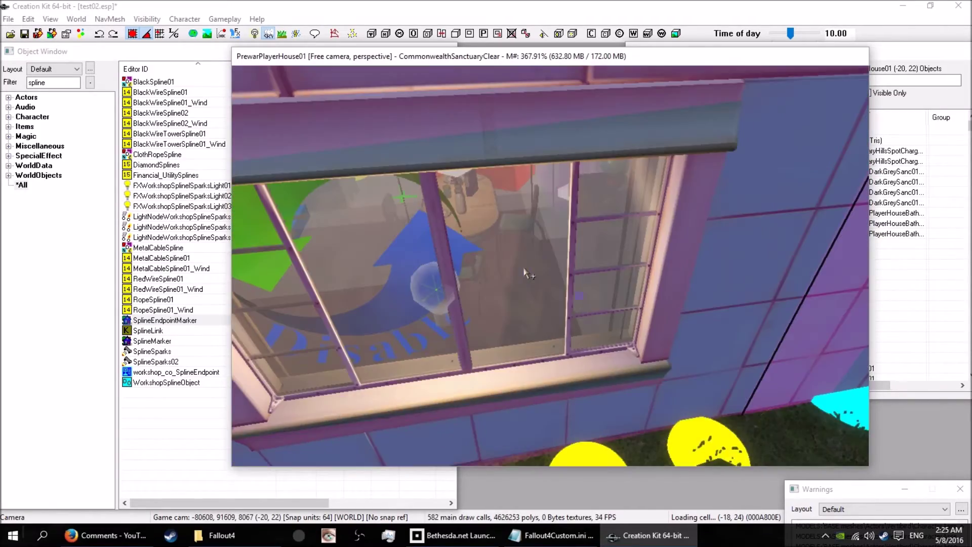
Examine the markers, trigger volumes and character placements inside the player house rooms
{"action": "scroll", "coordinate": [518, 271], "scroll_direction": "up", "scroll_amount": 5}
{"action": "scroll", "coordinate": [501, 288], "scroll_direction": "up", "scroll_amount": 3}
{"action": "scroll", "coordinate": [474, 302], "scroll_direction": "up", "scroll_amount": 3}
{"action": "scroll", "coordinate": [512, 320], "scroll_direction": "up", "scroll_amount": 3}
{"action": "scroll", "coordinate": [511, 321], "scroll_direction": "down", "scroll_amount": 6}
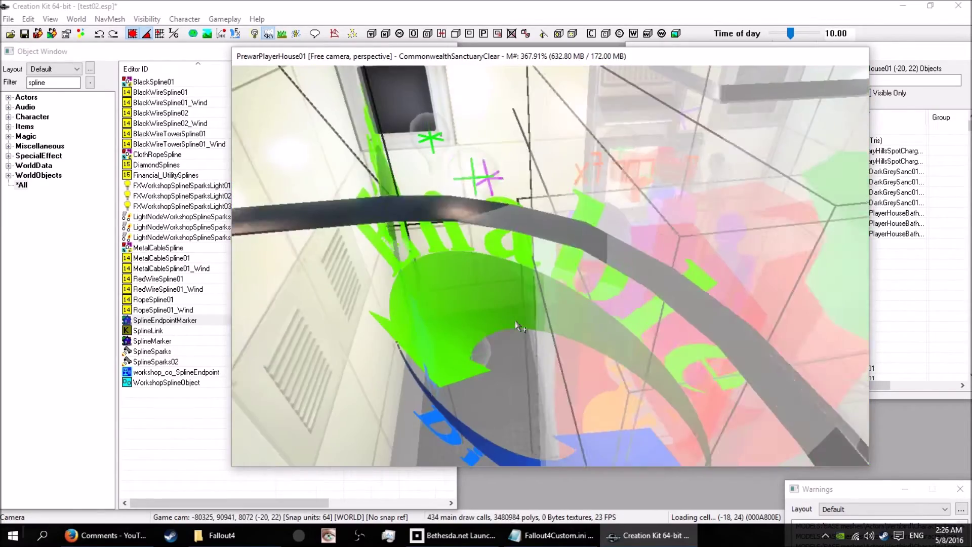
{"action": "scroll", "coordinate": [510, 320], "scroll_direction": "up", "scroll_amount": 2}
{"action": "mouse_move", "coordinate": [508, 318]}
{"action": "middle_mouse_down"}
{"action": "mouse_move", "coordinate": [496, 318]}
{"action": "mouse_move", "coordinate": [508, 311]}
{"action": "mouse_move", "coordinate": [507, 320]}
{"action": "middle_mouse_up"}
{"action": "scroll", "coordinate": [509, 312], "scroll_direction": "down", "scroll_amount": 3}
{"action": "scroll", "coordinate": [507, 321], "scroll_direction": "up", "scroll_amount": 5}
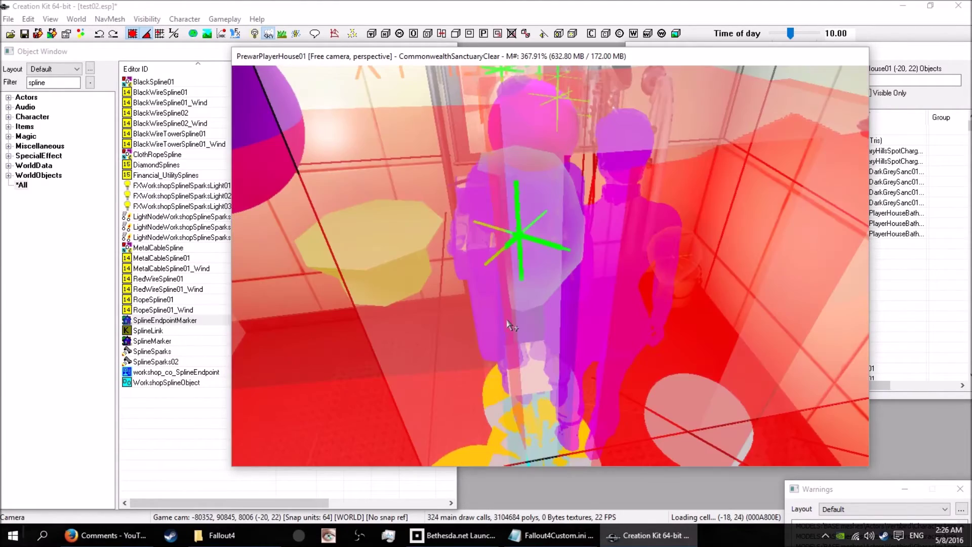
{"action": "scroll", "coordinate": [507, 320], "scroll_direction": "down", "scroll_amount": 3}
{"action": "scroll", "coordinate": [507, 320], "scroll_direction": "down", "scroll_amount": 3}
{"action": "middle_click_drag", "start_coordinate": [508, 321], "coordinate": [509, 321]}
{"action": "scroll", "coordinate": [509, 321], "scroll_direction": "up", "scroll_amount": 3}
Open the reference of a LightBox volume inside the house, look through its available property categories, and cancel
{"action": "double_click", "coordinate": [461, 291]}
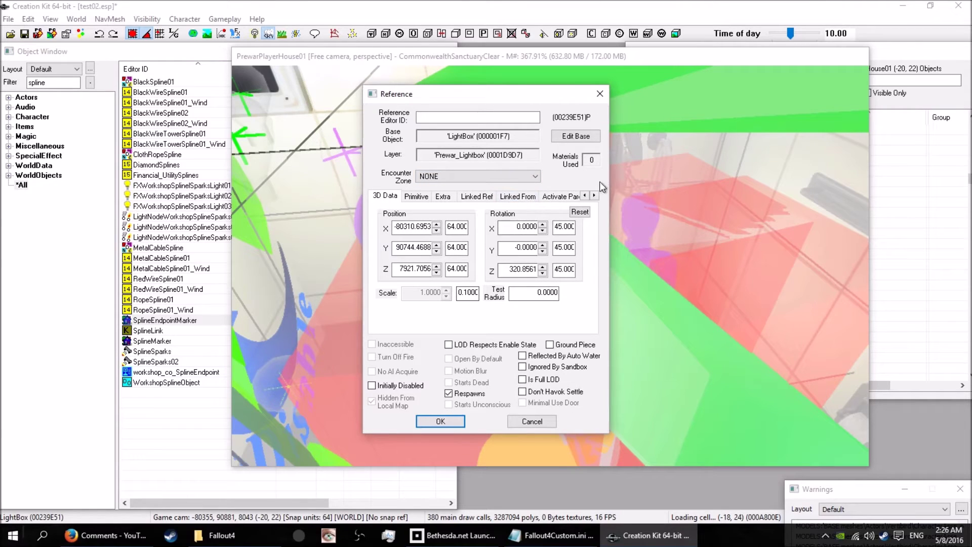
{"action": "left_click", "coordinate": [594, 197]}
{"action": "left_click", "coordinate": [594, 196]}
{"action": "left_click", "coordinate": [595, 196]}
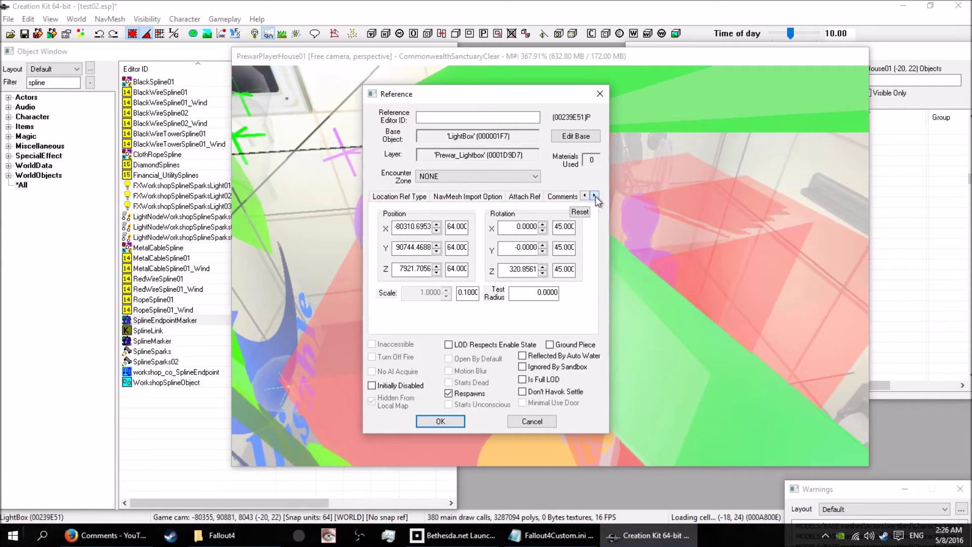
{"action": "left_click", "coordinate": [522, 423]}
Examine the player house and the whole Sanctuary Hills neighbourhood from above
{"action": "middle_click_drag", "start_coordinate": [474, 221], "coordinate": [464, 249], "text": "shift"}
{"action": "scroll", "coordinate": [476, 246], "scroll_direction": "down", "scroll_amount": 4}
{"action": "scroll", "coordinate": [483, 243], "scroll_direction": "down", "scroll_amount": 12}
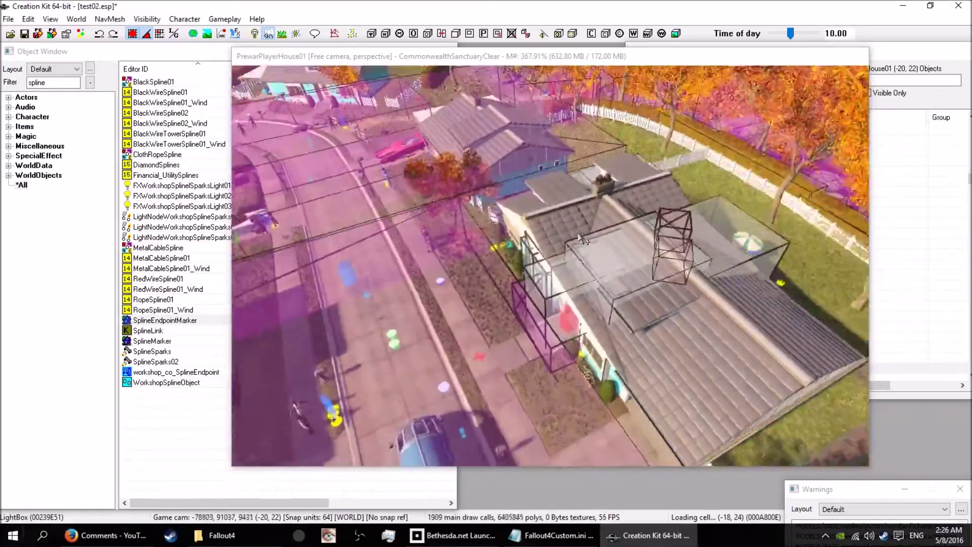
{"action": "scroll", "coordinate": [581, 239], "scroll_direction": "down", "scroll_amount": 5}
{"action": "middle_click_drag", "start_coordinate": [581, 239], "coordinate": [747, 233]}
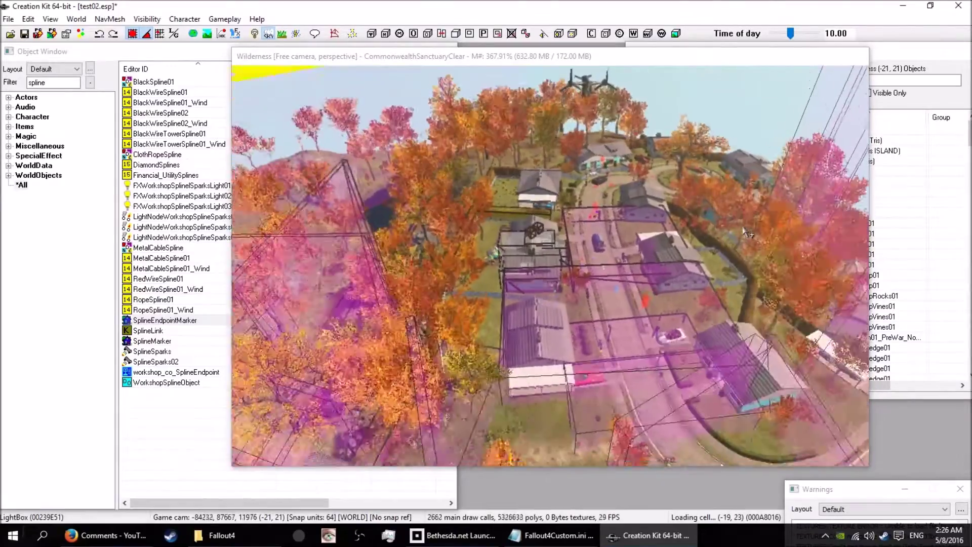
{"action": "scroll", "coordinate": [747, 233], "scroll_direction": "up", "scroll_amount": 10}
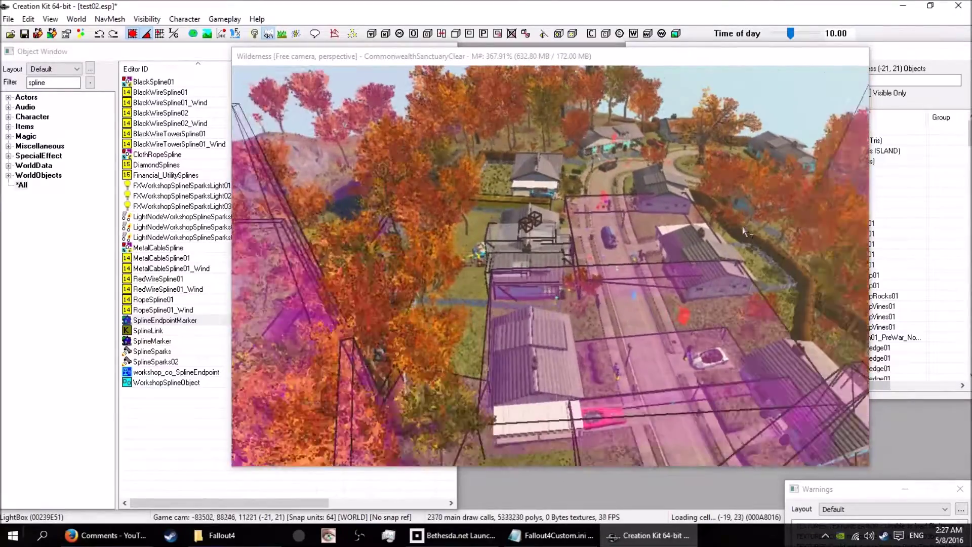
{"action": "scroll", "coordinate": [748, 234], "scroll_direction": "up", "scroll_amount": 3}
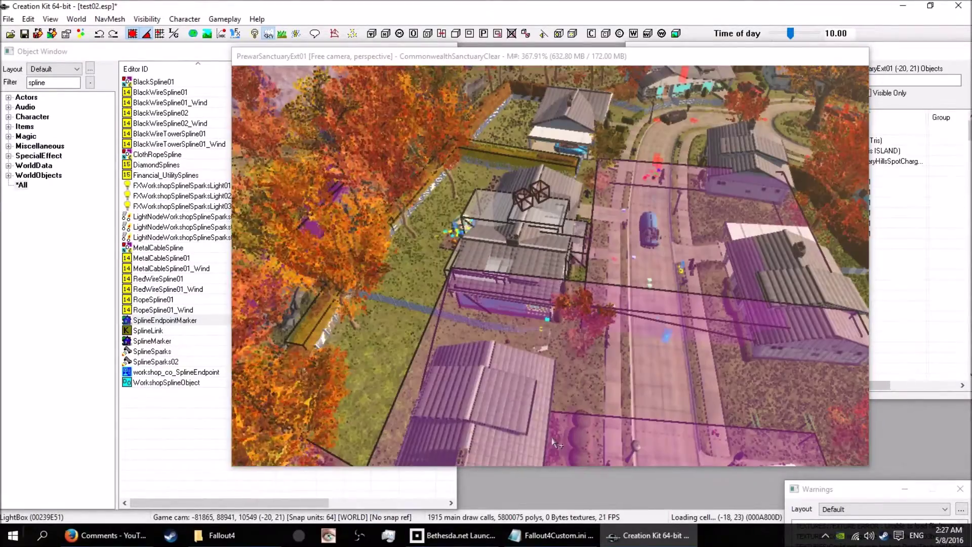
Switch to Firefox and look over the YouTube comments, the Nexus Forums and the Bethesda.net community page
{"action": "left_click", "coordinate": [134, 541]}
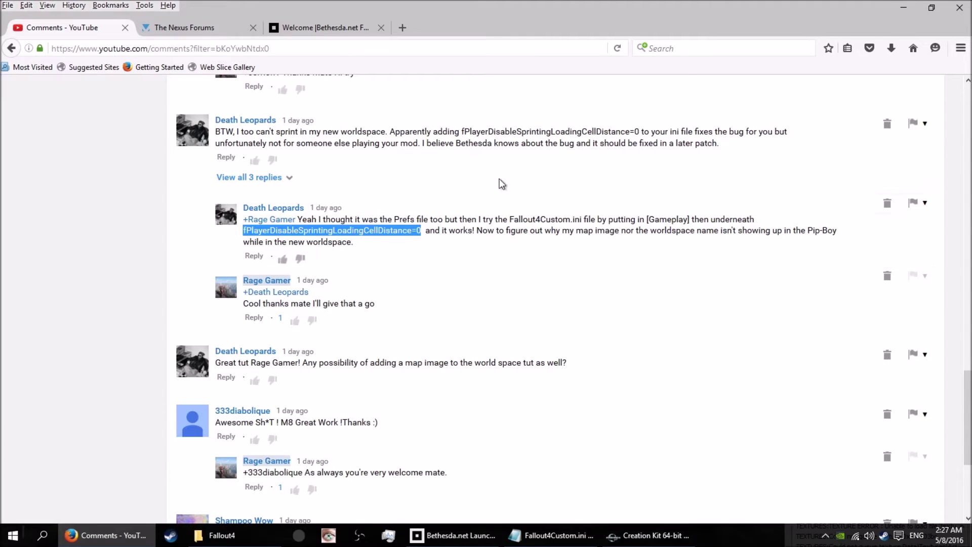
{"action": "left_click", "coordinate": [299, 31]}
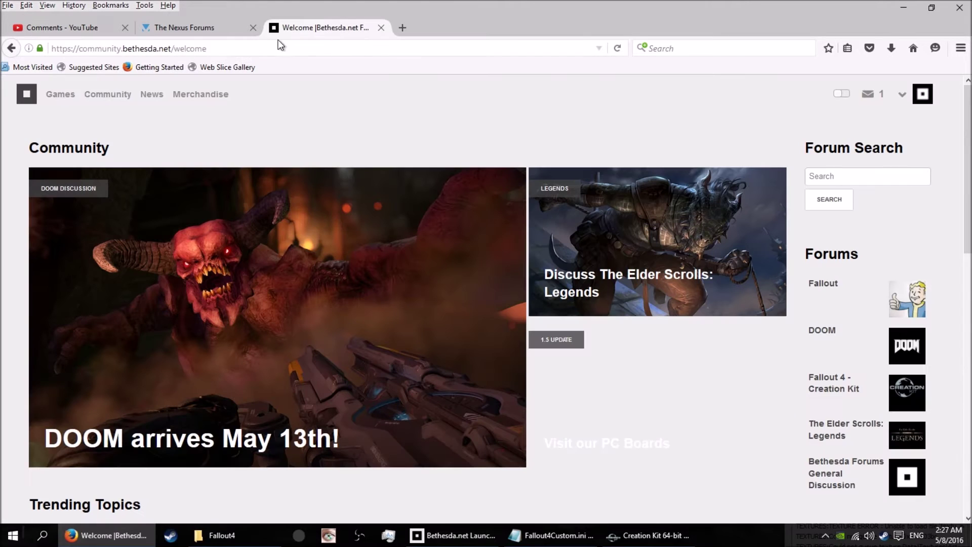
{"action": "left_click", "coordinate": [205, 28]}
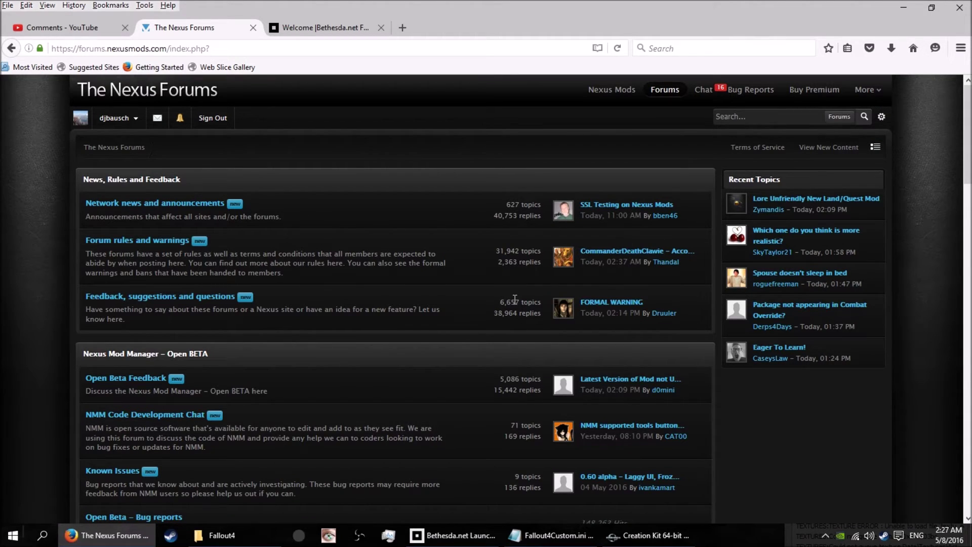
{"action": "left_click", "coordinate": [329, 28]}
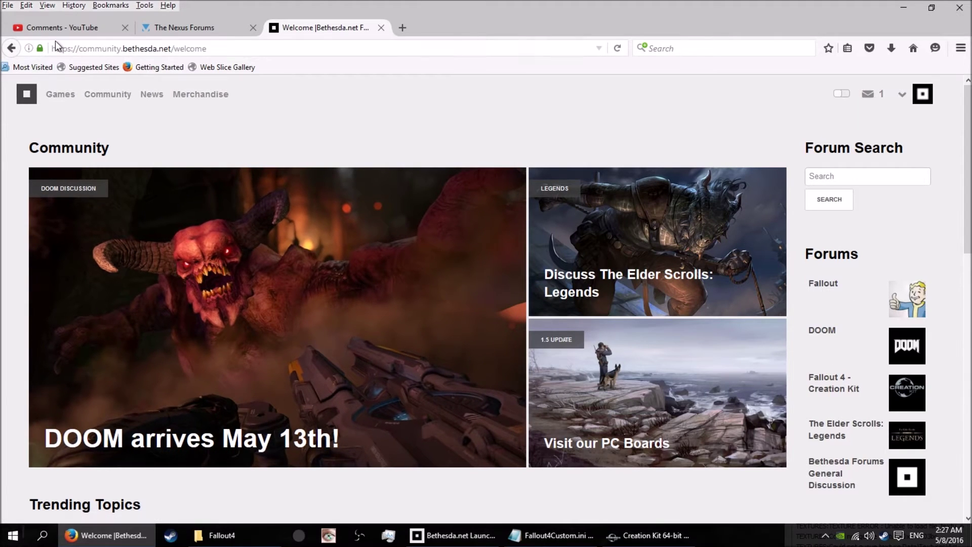
{"action": "left_click", "coordinate": [206, 32]}
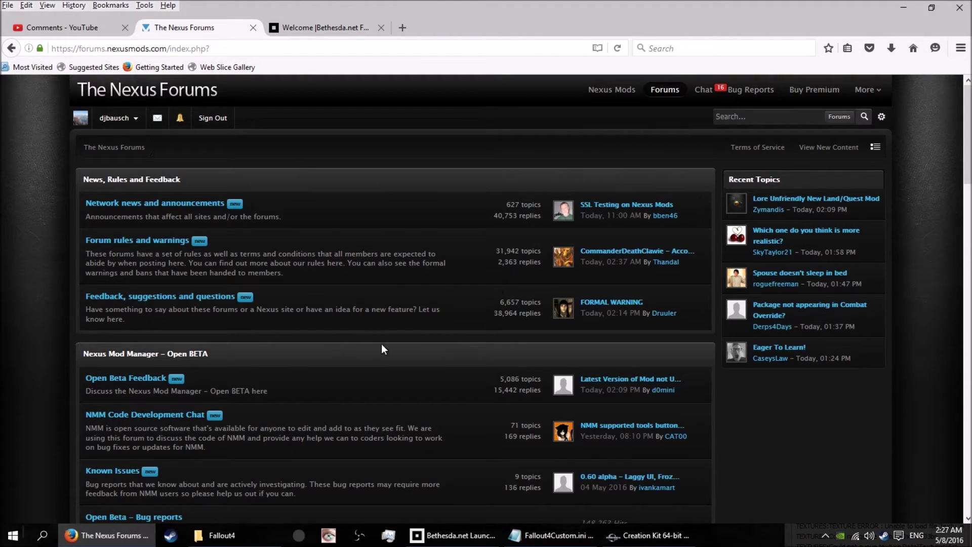
{"action": "left_click", "coordinate": [319, 31]}
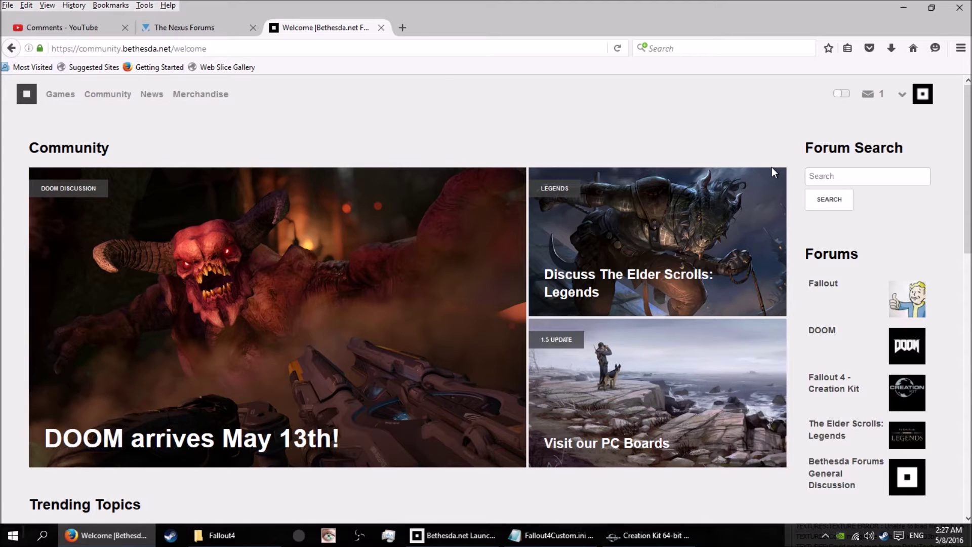
{"action": "left_click", "coordinate": [203, 28]}
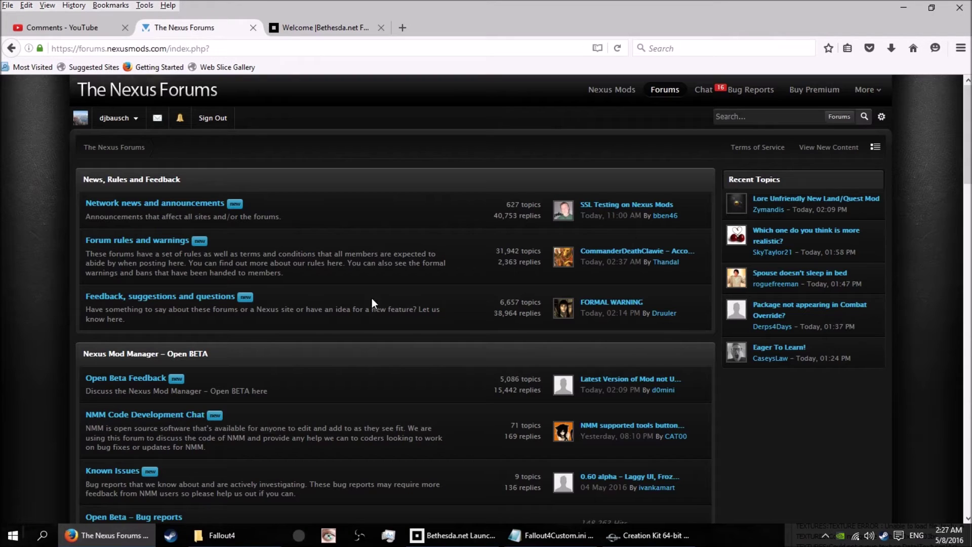
{"action": "left_click", "coordinate": [76, 28]}
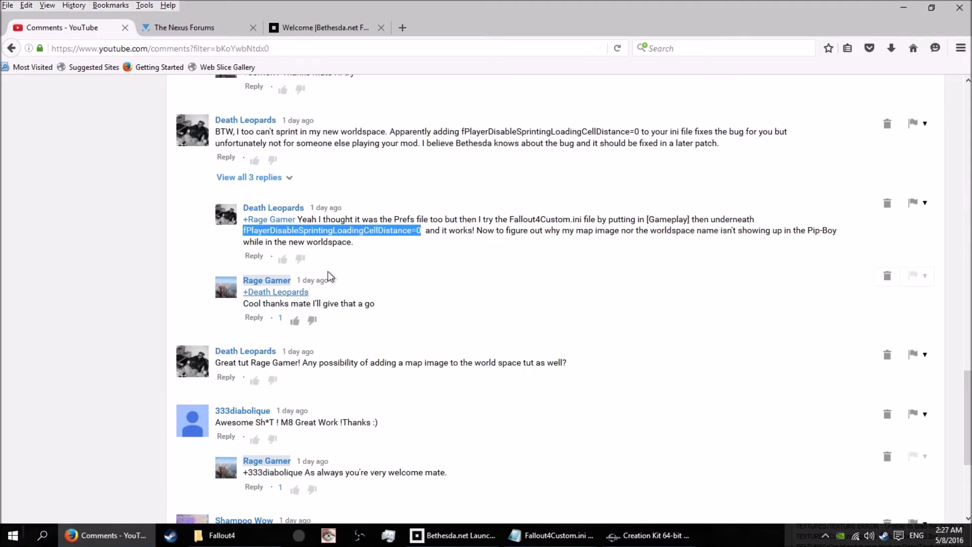
{"action": "left_click", "coordinate": [304, 28]}
{"action": "left_click", "coordinate": [212, 32]}
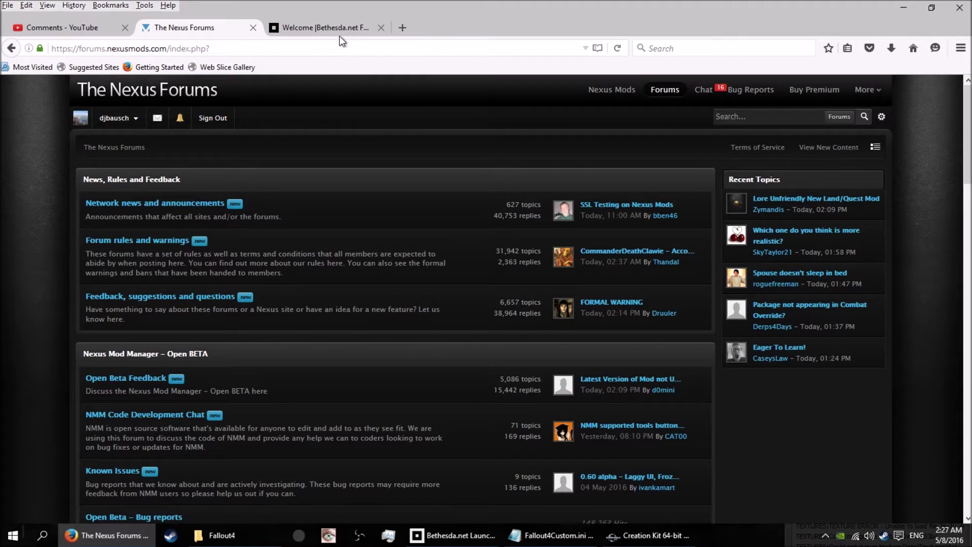
{"action": "left_click", "coordinate": [324, 30]}
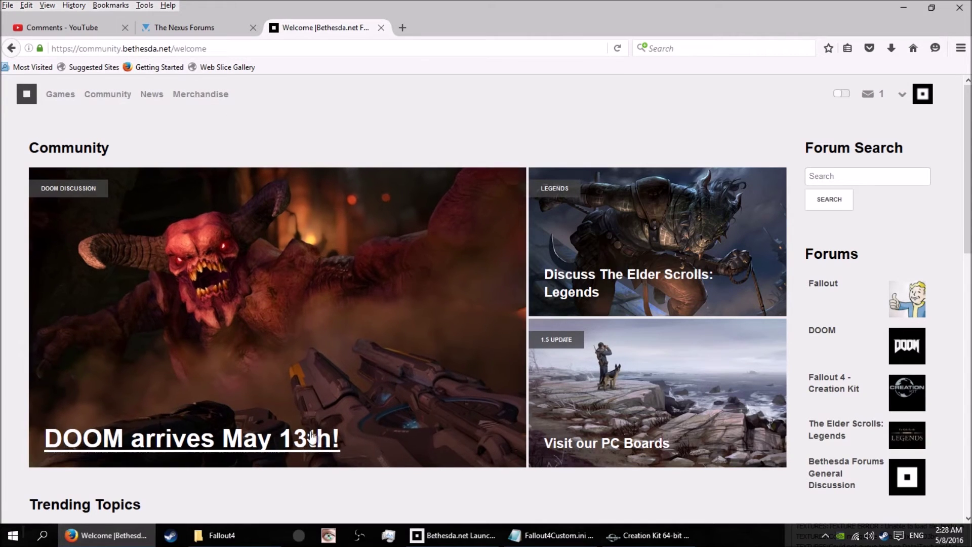
Switch to the Fallout4 folder in File Explorer, view the Read-only attribute in Fallout4.ini's properties, then close the dialog and minimize the folder
{"action": "left_click", "coordinate": [216, 535]}
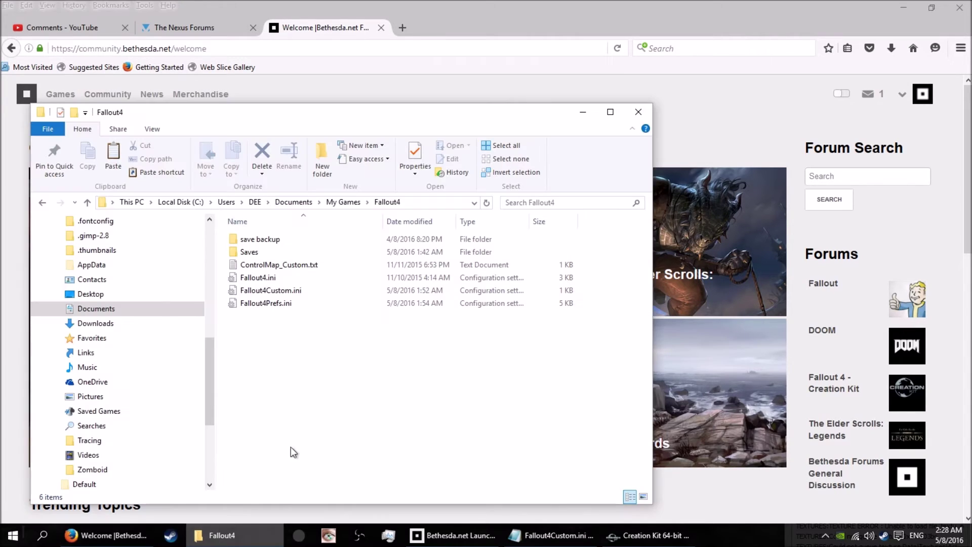
{"action": "left_click", "coordinate": [270, 279]}
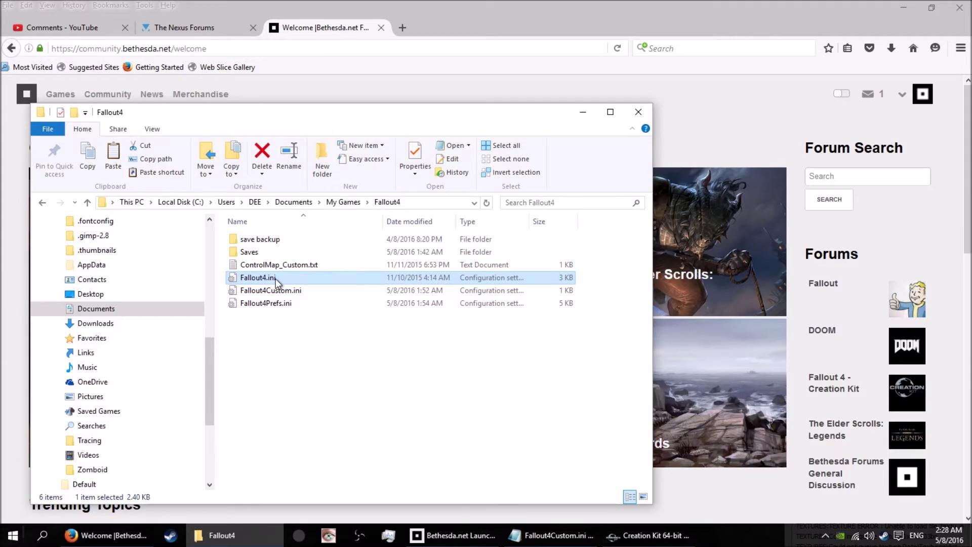
{"action": "right_click", "coordinate": [275, 280]}
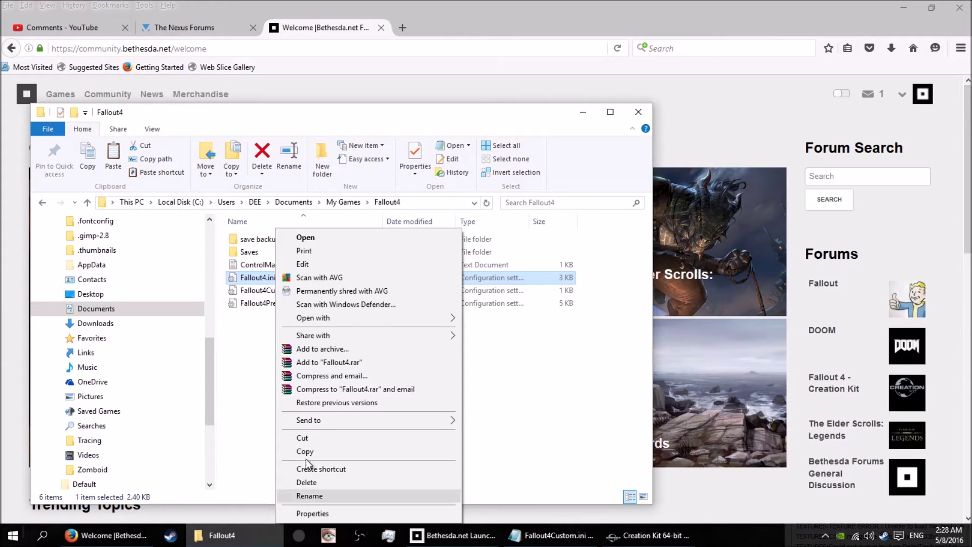
{"action": "left_click", "coordinate": [326, 512]}
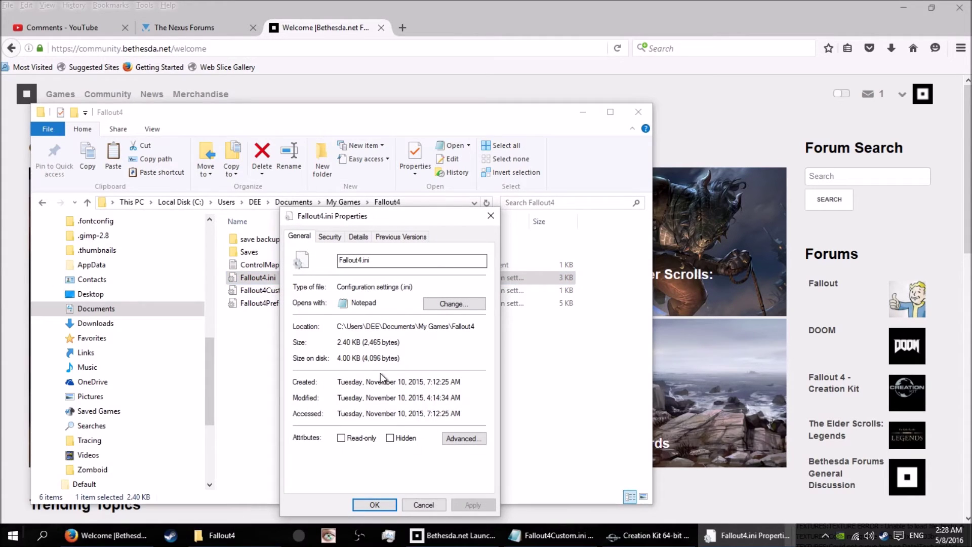
{"action": "left_click", "coordinate": [342, 438]}
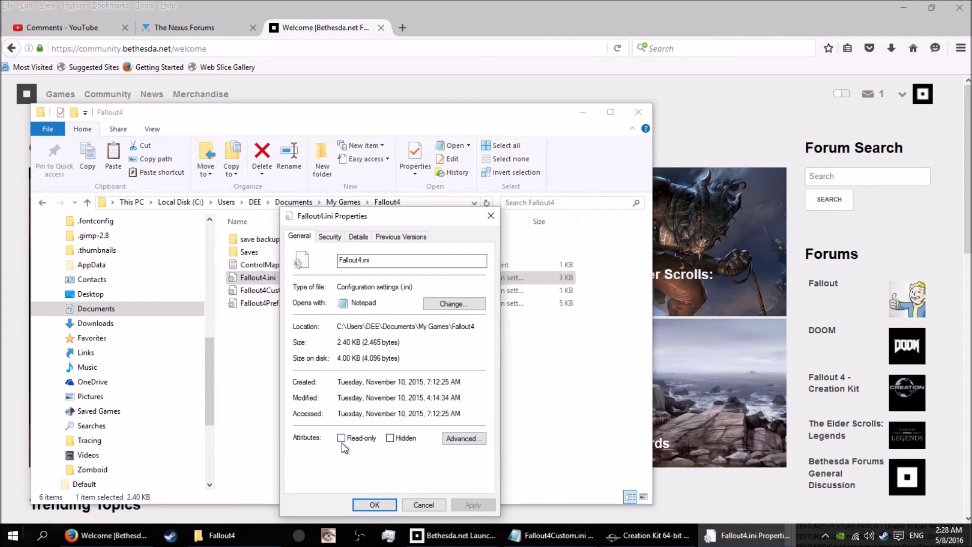
{"action": "left_click", "coordinate": [389, 508]}
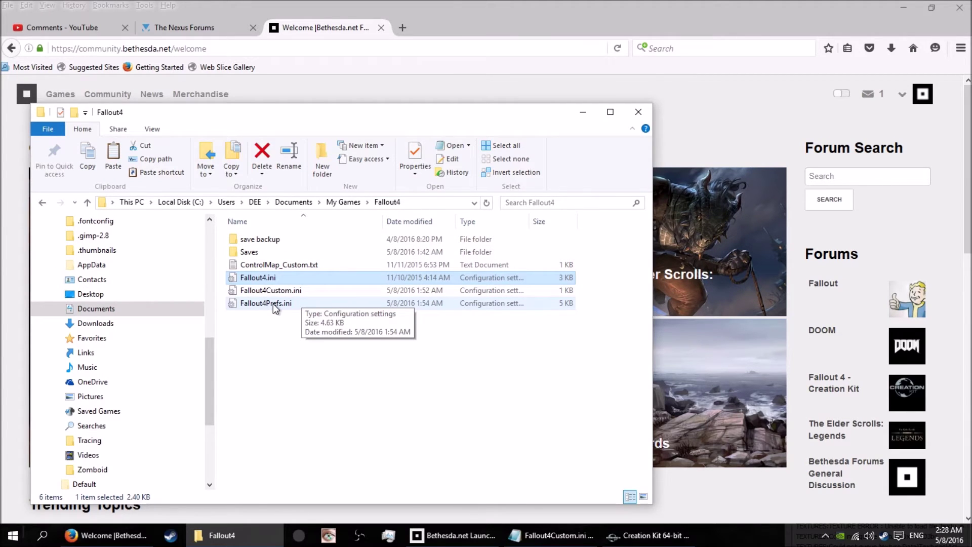
{"action": "left_click", "coordinate": [226, 536]}
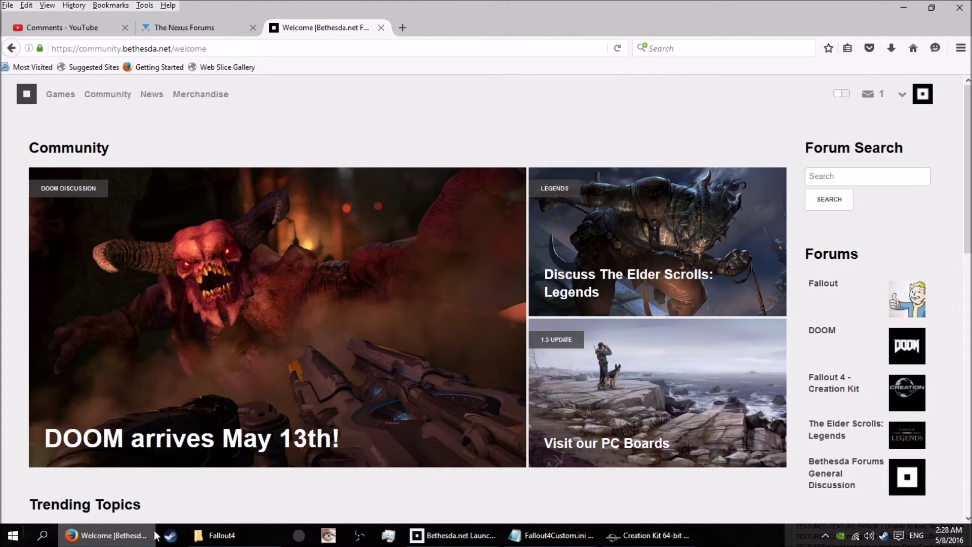
Review the YouTube comment about fPlayerDisableSprintingLoadingCellDistance=0, and open Fallout4Custom.ini from the Fallout4 folder to view its [gameplay] entry
{"action": "left_click", "coordinate": [37, 29]}
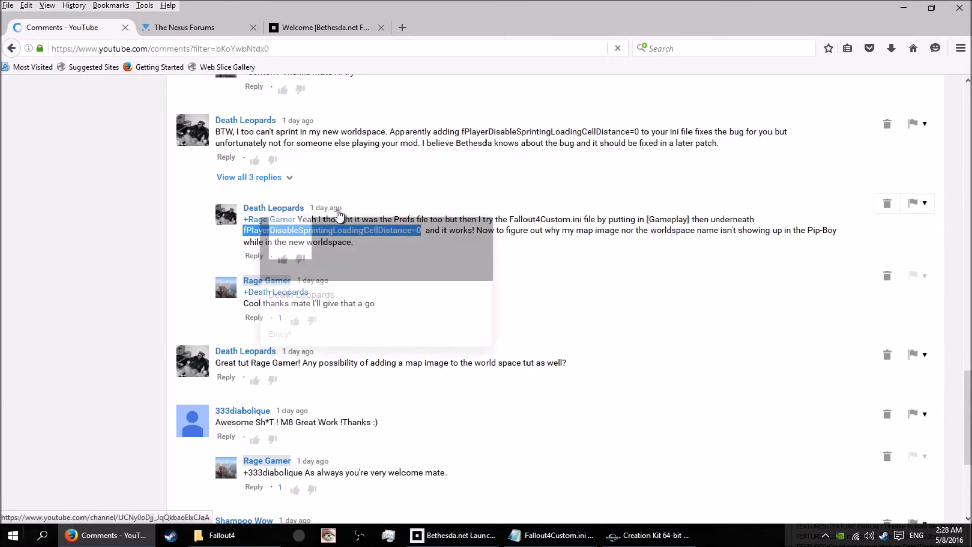
{"action": "left_click", "coordinate": [659, 324]}
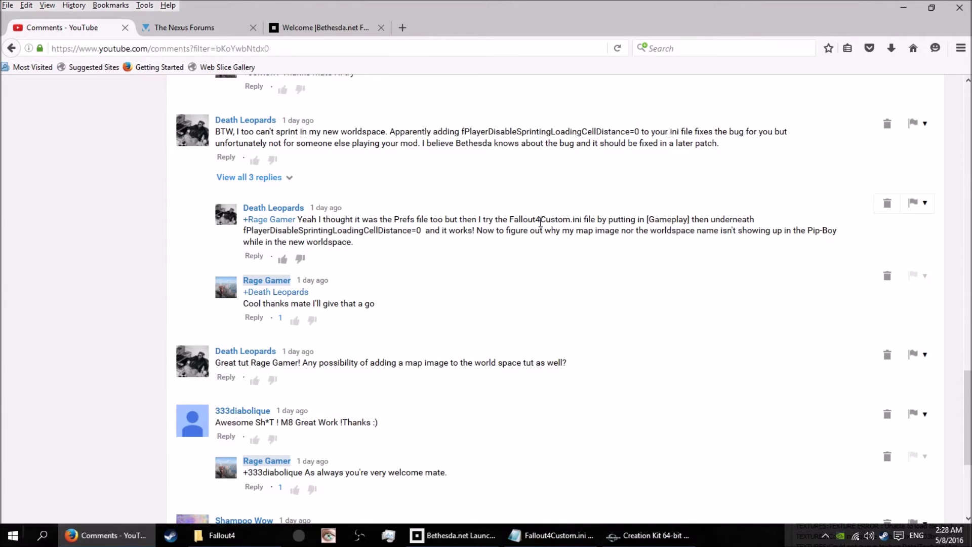
{"action": "left_click", "coordinate": [215, 535]}
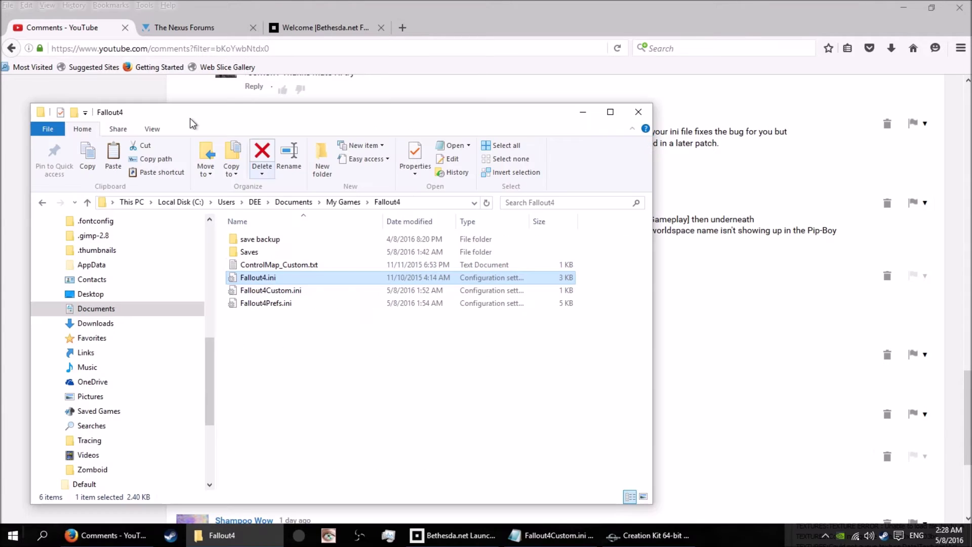
{"action": "double_click", "coordinate": [272, 292]}
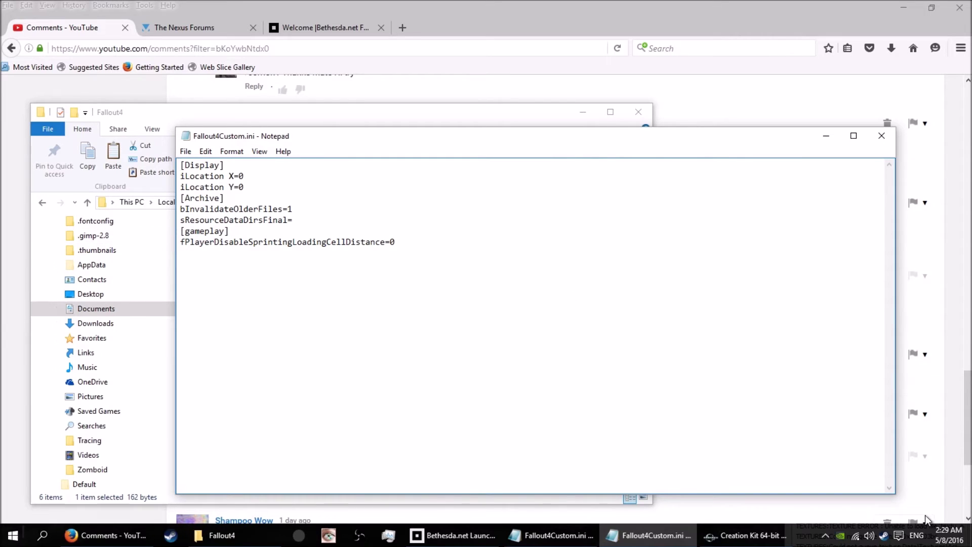
Launch Fallout 4 from Steam's list of recent games
{"action": "left_click", "coordinate": [884, 538]}
{"action": "right_click", "coordinate": [885, 539]}
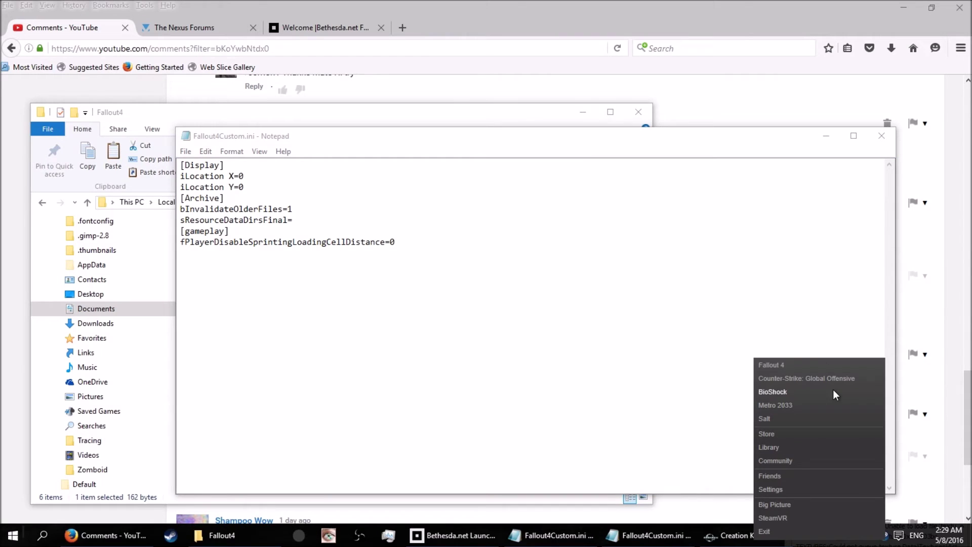
{"action": "left_click", "coordinate": [780, 366]}
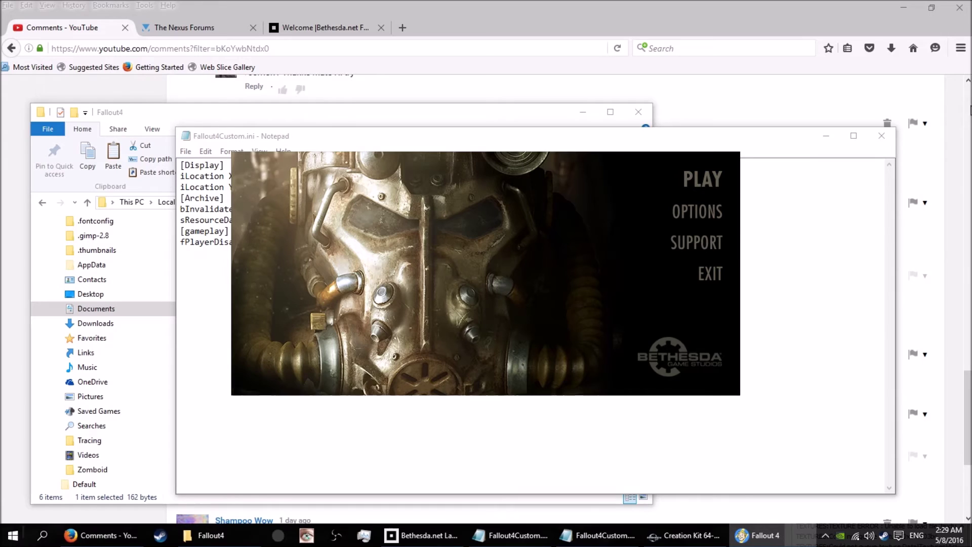
{"action": "left_click", "coordinate": [886, 138]}
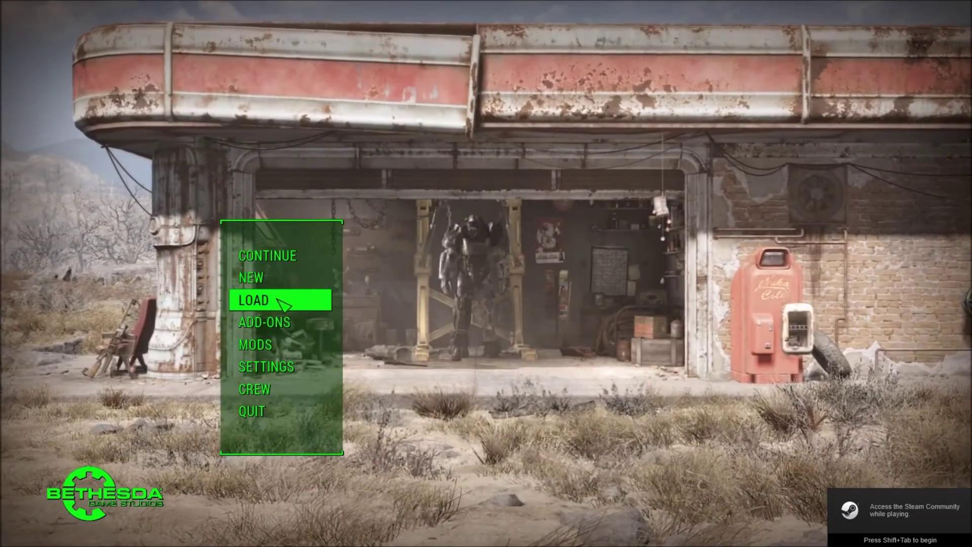
Find the modded Commonwealth save with 0h 26m of playtime among the saved games and load it
{"action": "left_click", "coordinate": [273, 299]}
{"action": "scroll", "coordinate": [437, 387], "scroll_direction": "down", "scroll_amount": 1}
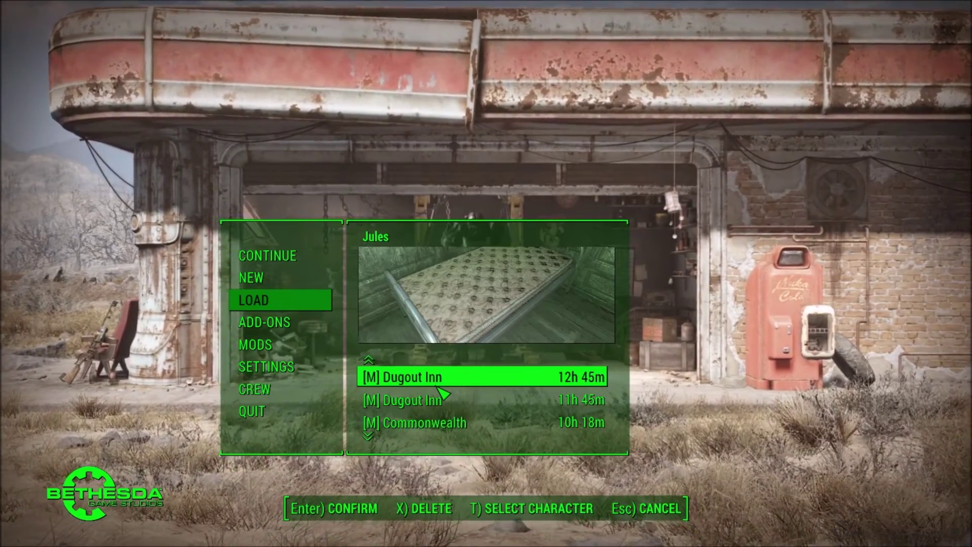
{"action": "scroll", "coordinate": [440, 392], "scroll_direction": "down", "scroll_amount": 1}
{"action": "scroll", "coordinate": [441, 393], "scroll_direction": "down", "scroll_amount": 1}
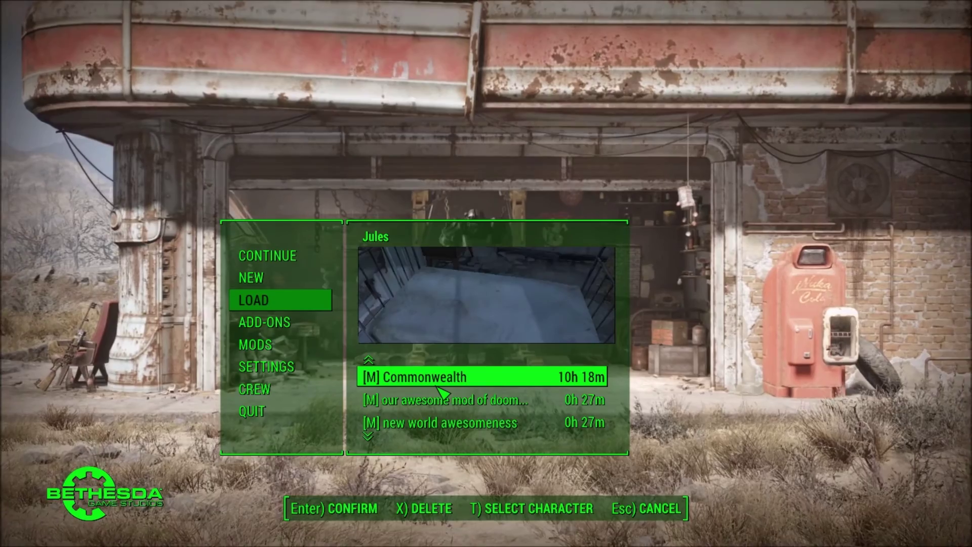
{"action": "scroll", "coordinate": [440, 393], "scroll_direction": "down", "scroll_amount": 2}
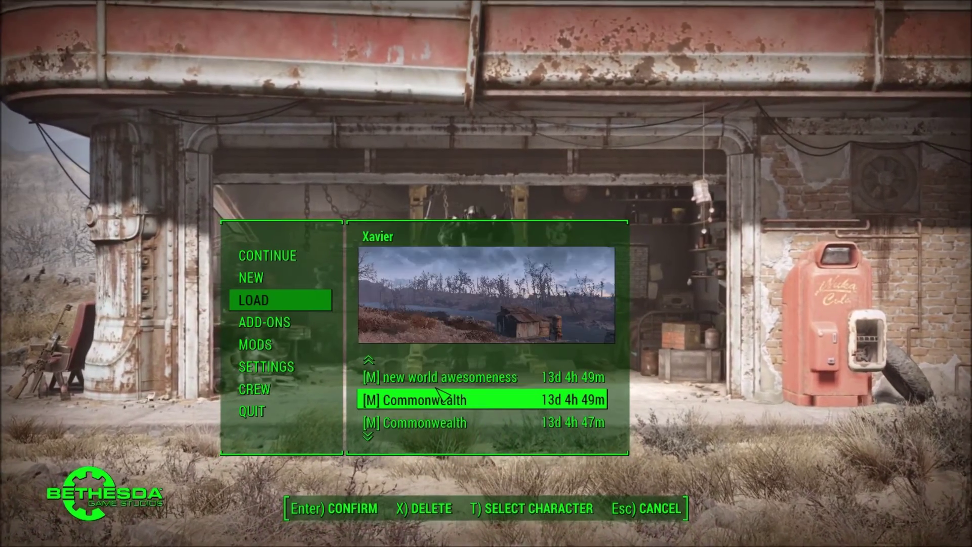
{"action": "scroll", "coordinate": [440, 394], "scroll_direction": "down", "scroll_amount": 1}
{"action": "scroll", "coordinate": [436, 392], "scroll_direction": "down", "scroll_amount": 2}
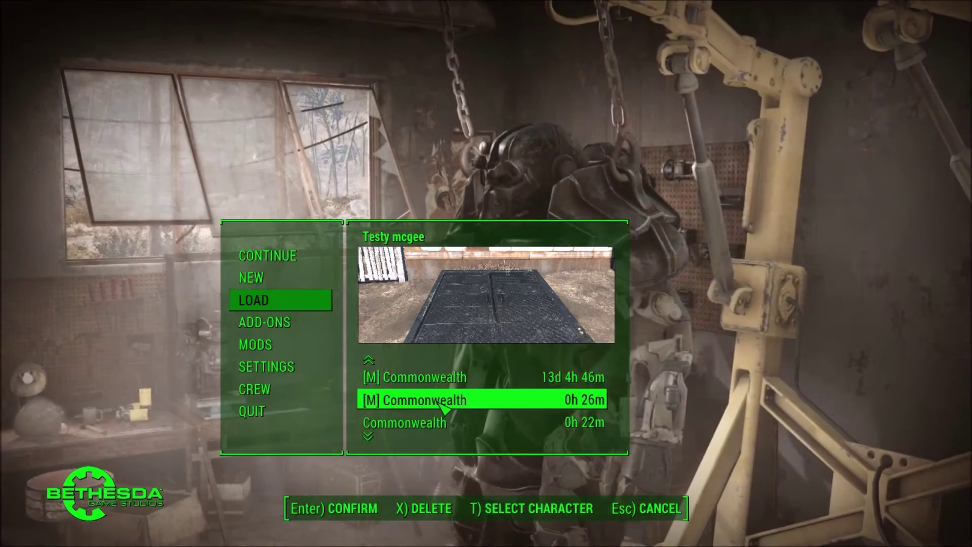
{"action": "left_click", "coordinate": [457, 400]}
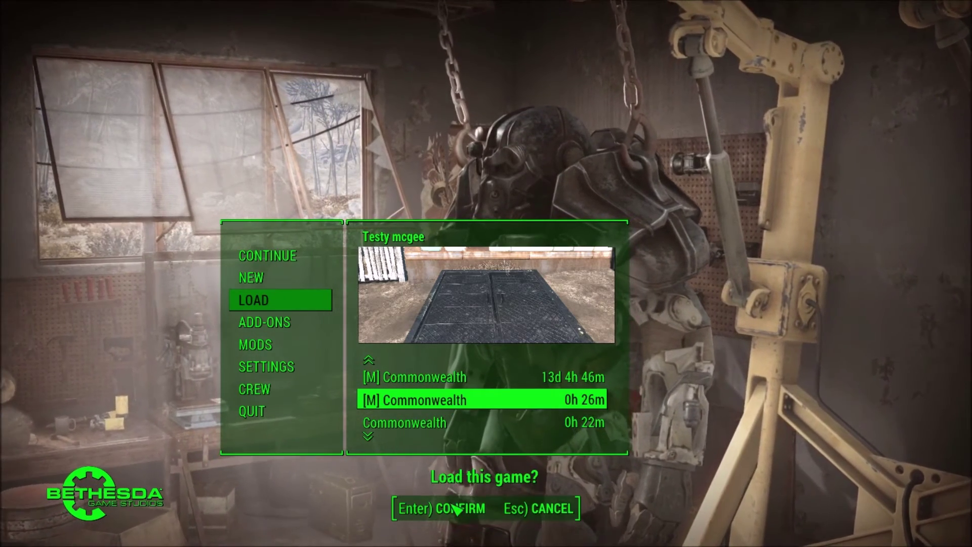
{"action": "left_click", "coordinate": [445, 498]}
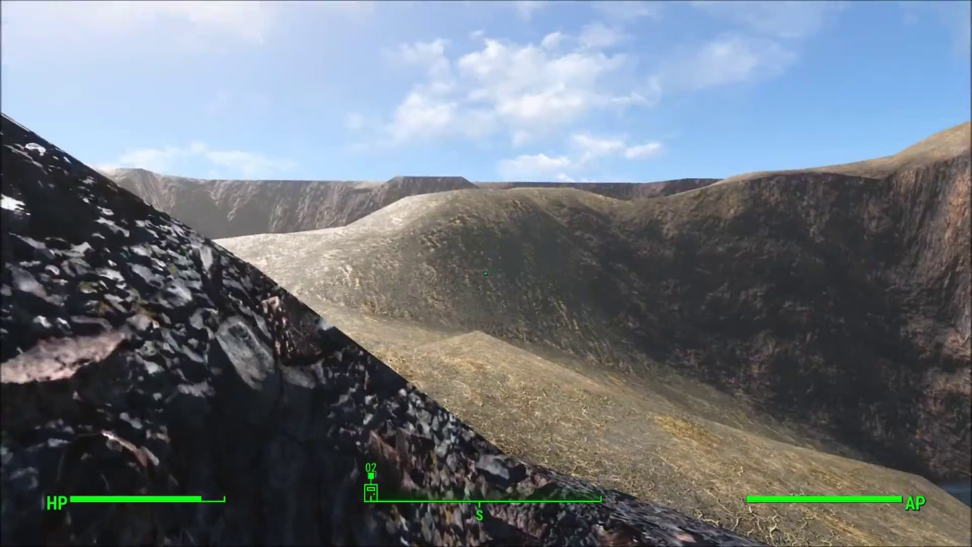
Sprint across the hills and past the lake of the custom worldspace to test the sprinting fix in game
{"action": "key", "text": "w"}
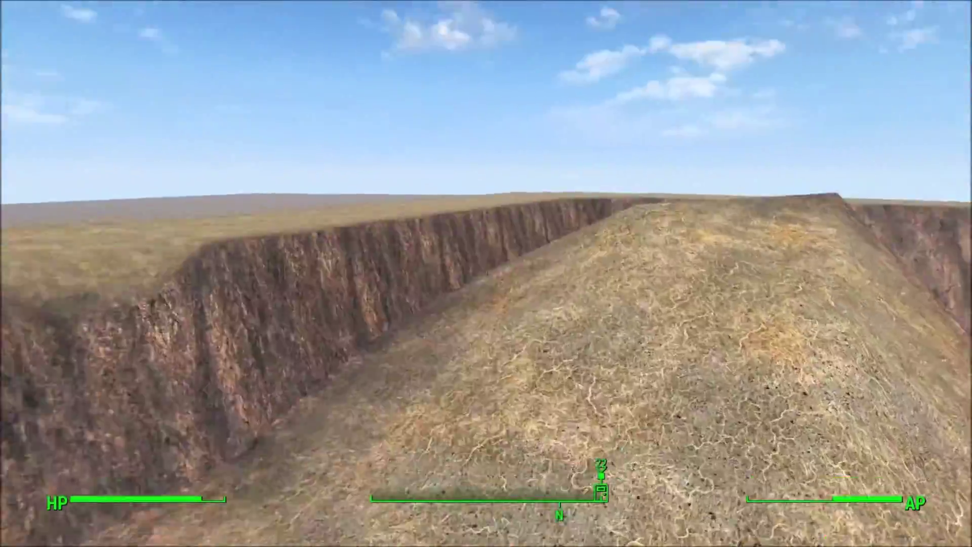
{"action": "key", "text": "w"}
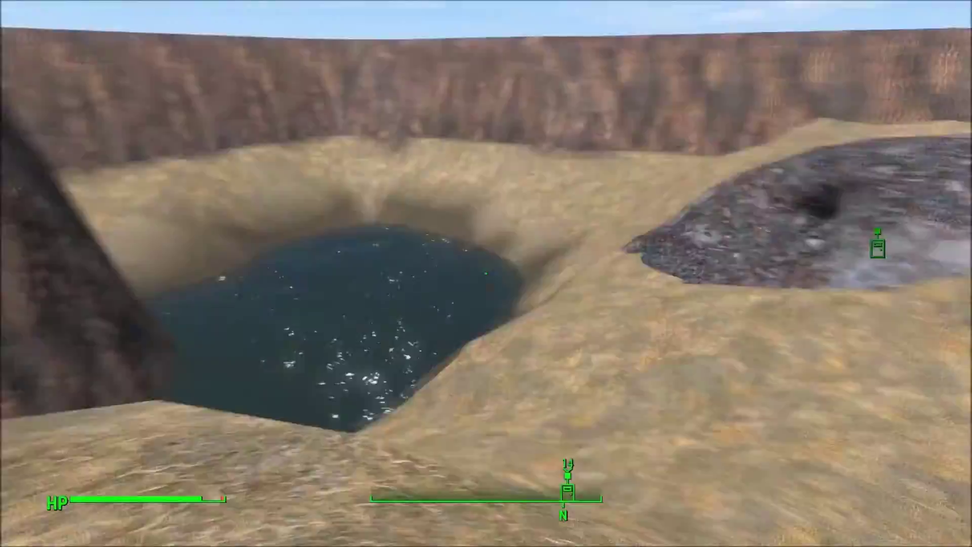
{"action": "key", "text": "w"}
{"action": "key", "text": "w"}
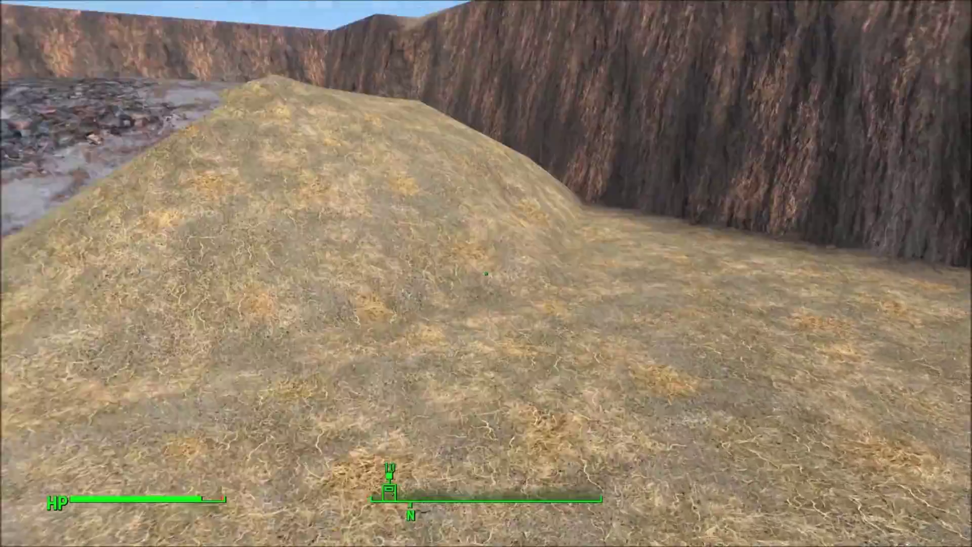